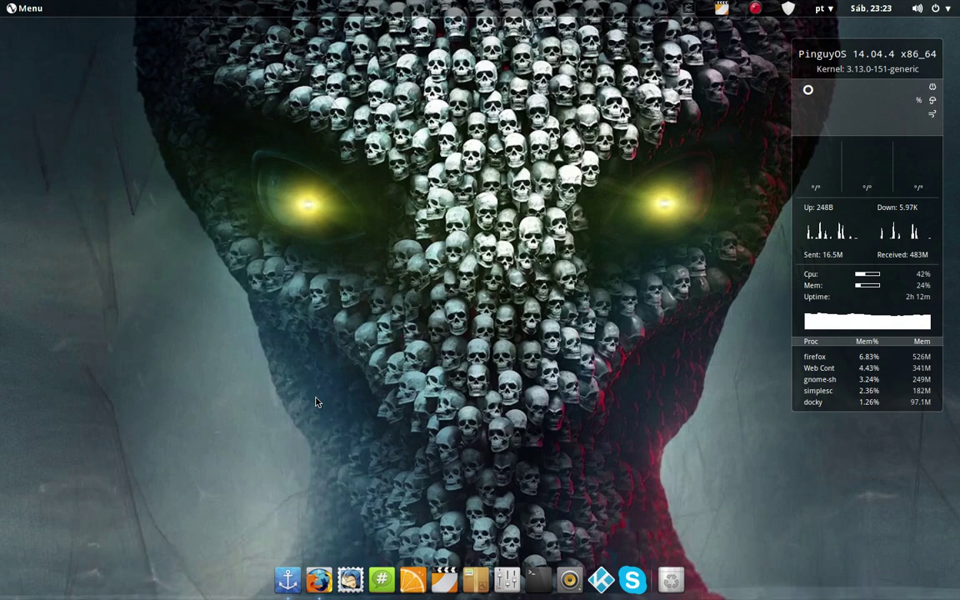
pyautogui.click(32, 18)
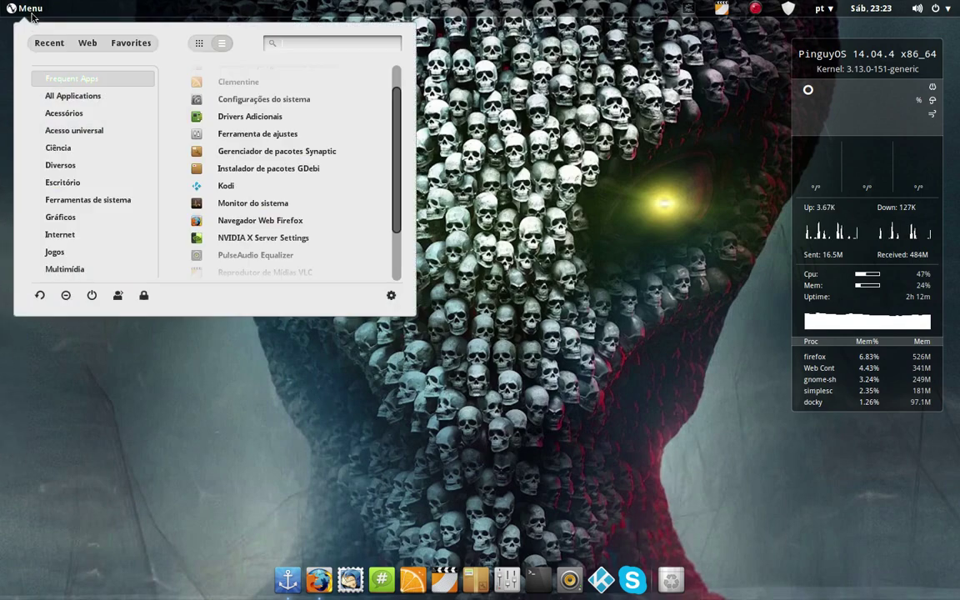
pyautogui.click(31, 18)
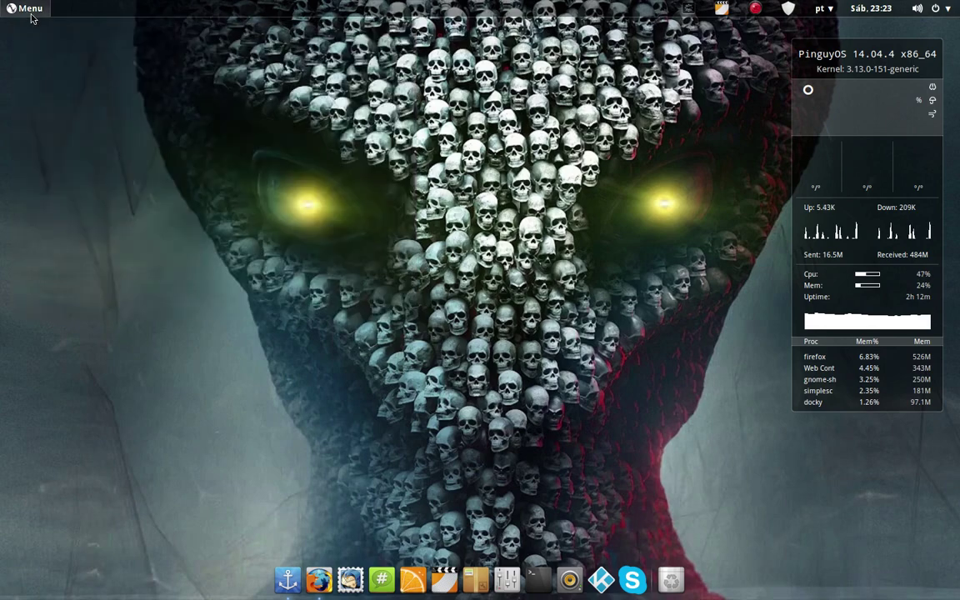
pyautogui.click(31, 17)
pyautogui.click(31, 18)
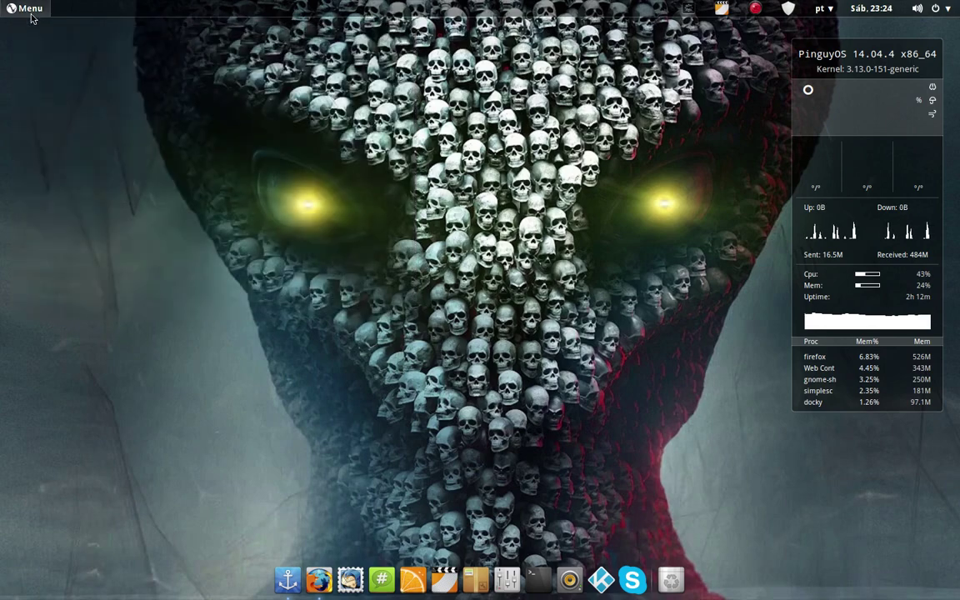
pyautogui.click(31, 18)
pyautogui.click(31, 18)
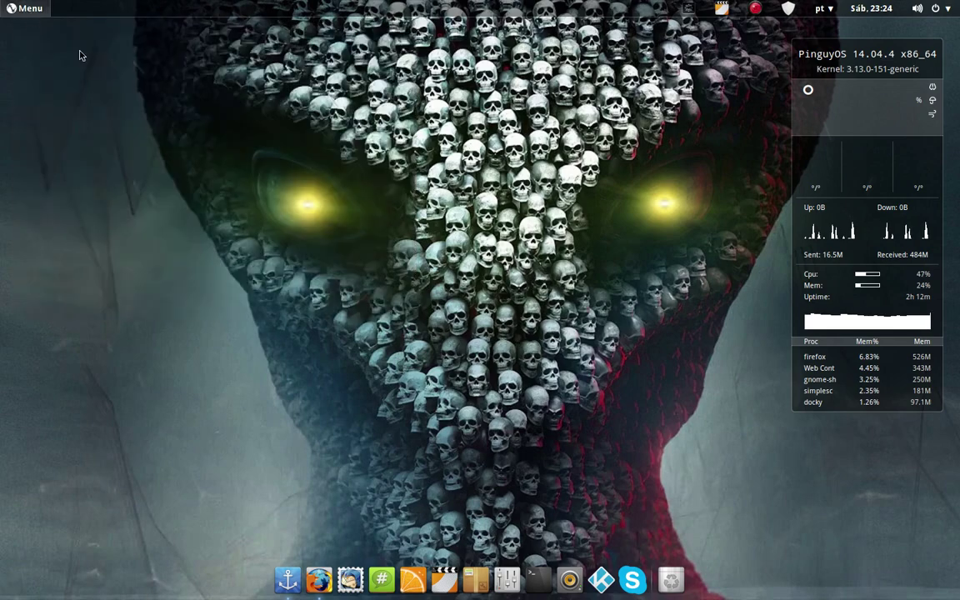
pyautogui.click(14, 8)
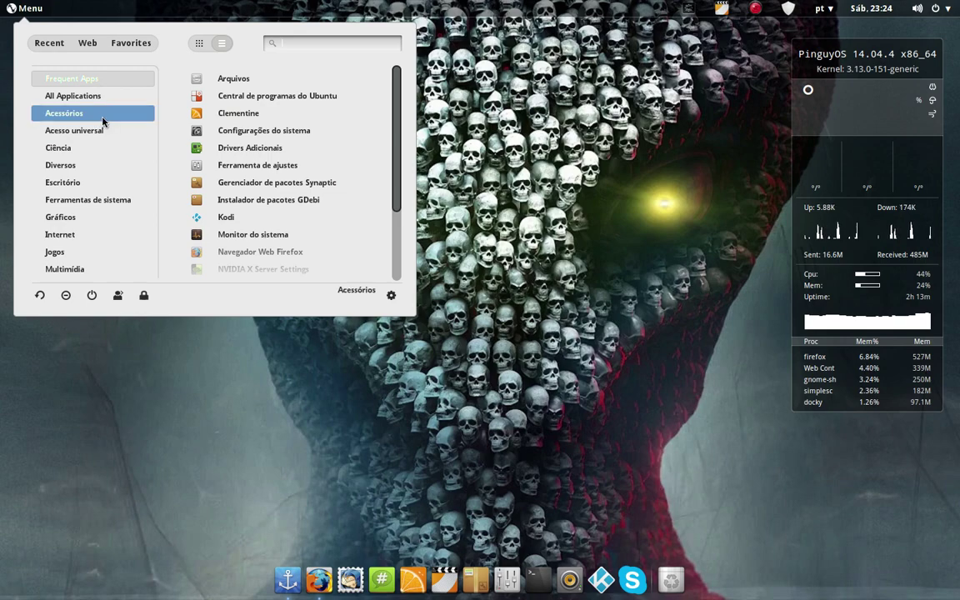
pyautogui.click(517, 311)
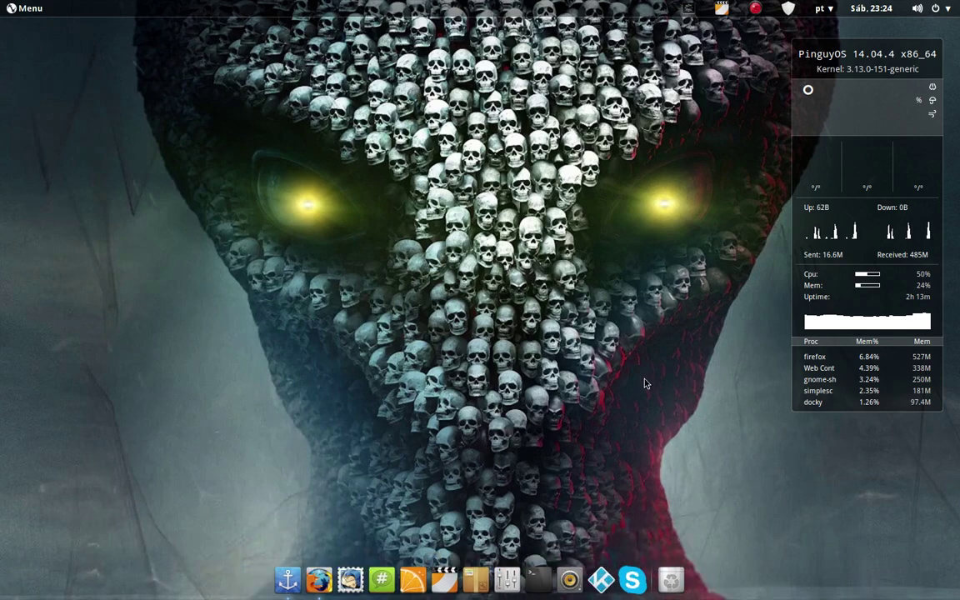
pyautogui.moveTo(10, 173)
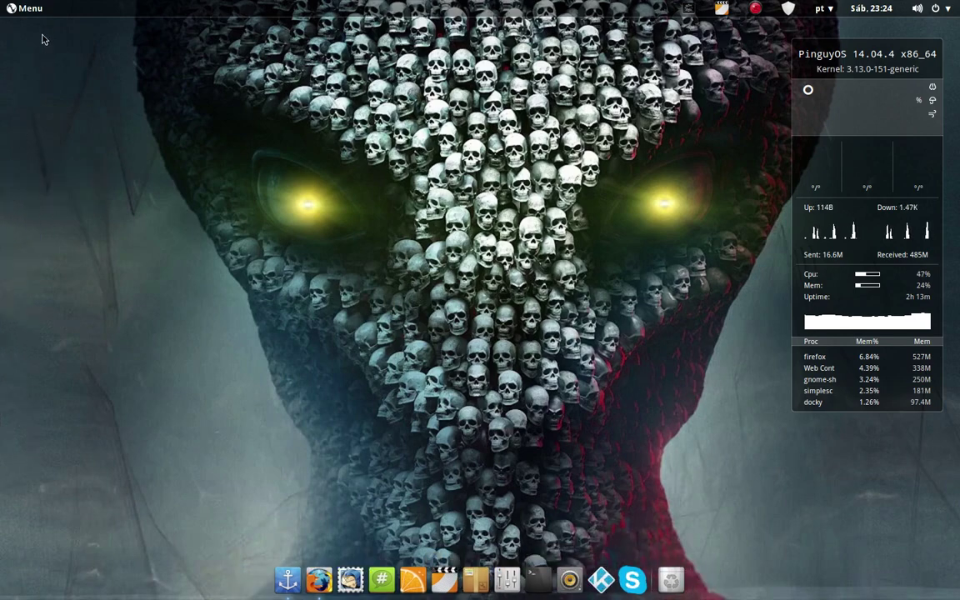
pyautogui.click(33, 10)
pyautogui.click(33, 9)
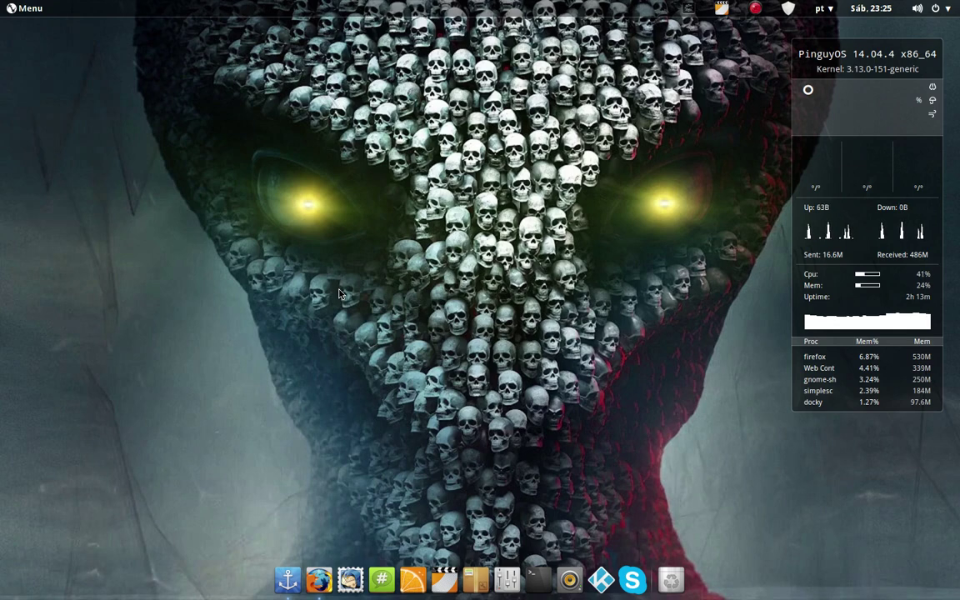
pyautogui.click(37, 12)
pyautogui.click(38, 12)
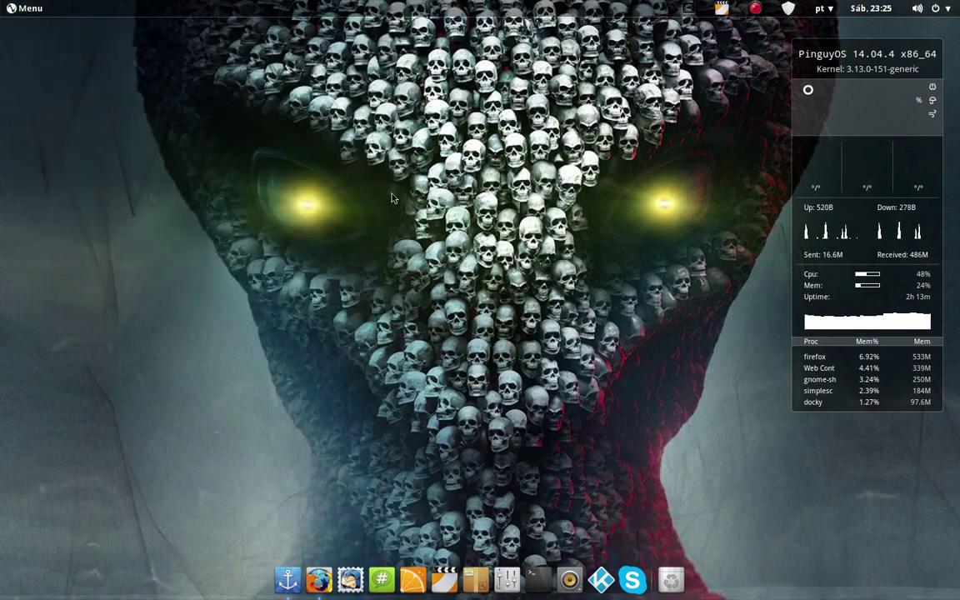
pyautogui.click(15, 13)
pyautogui.click(15, 14)
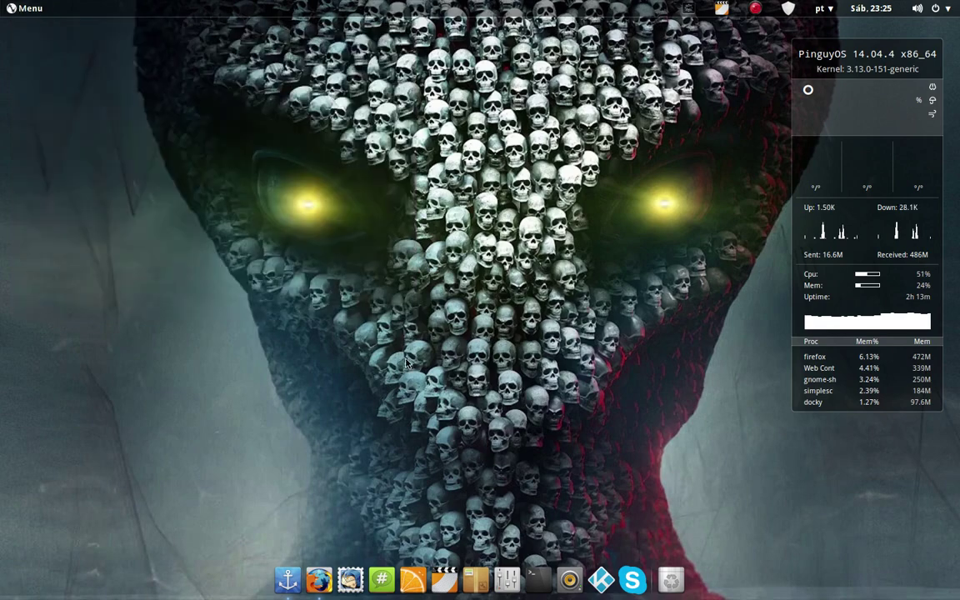
pyautogui.click(15, 8)
pyautogui.click(17, 9)
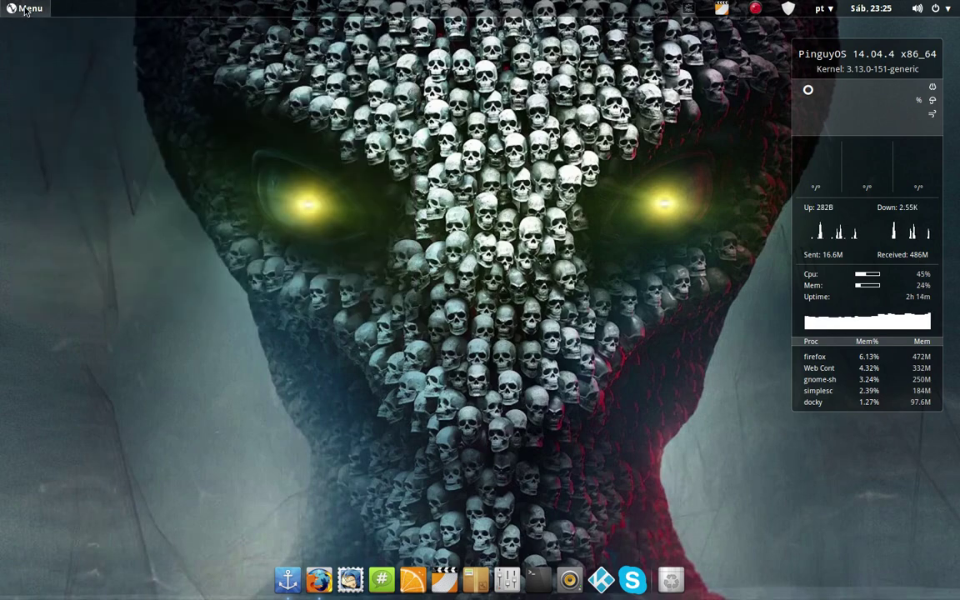
pyautogui.click(25, 10)
pyautogui.click(48, 5)
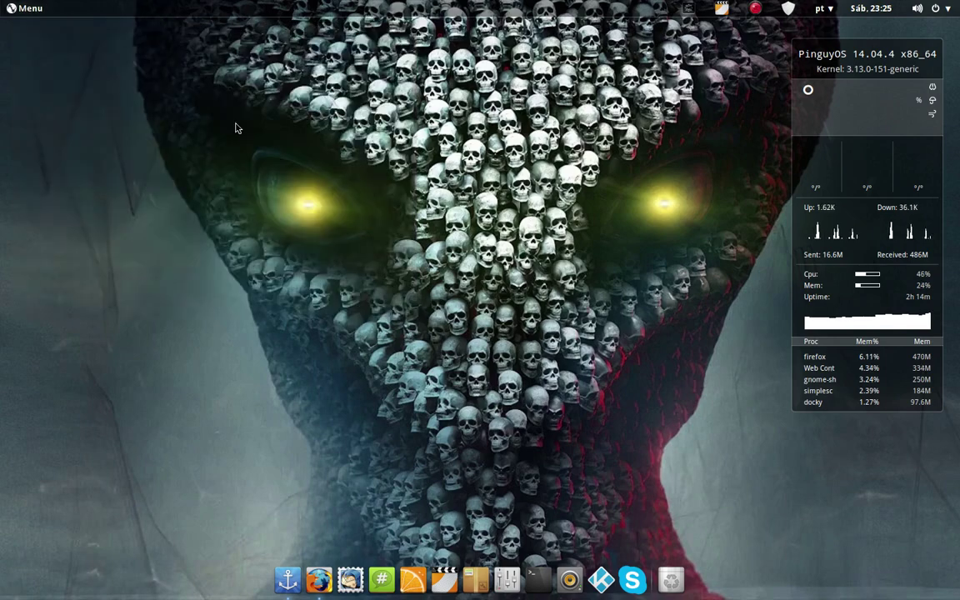
pyautogui.click(14, 11)
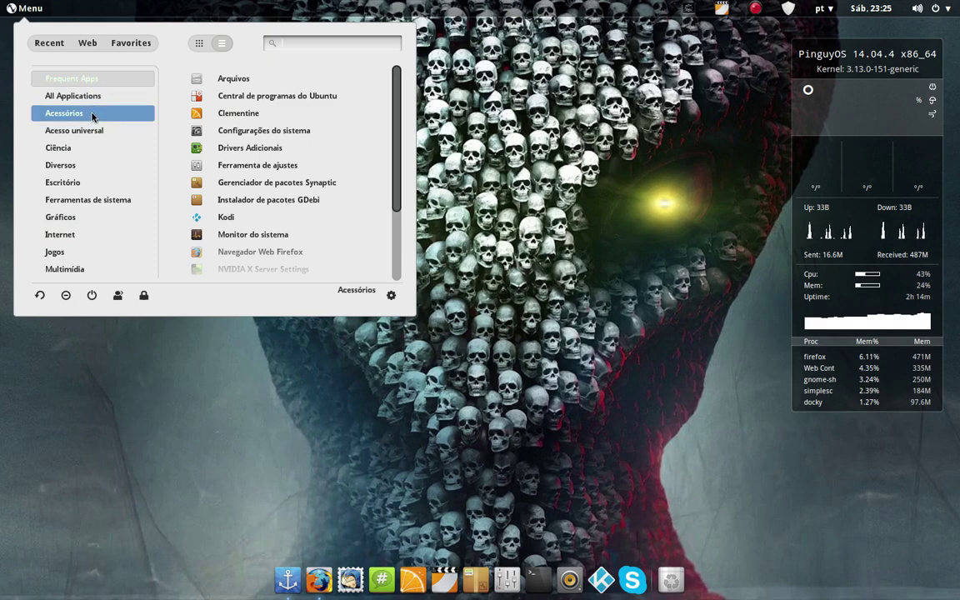
pyautogui.click(45, 42)
pyautogui.press('super')
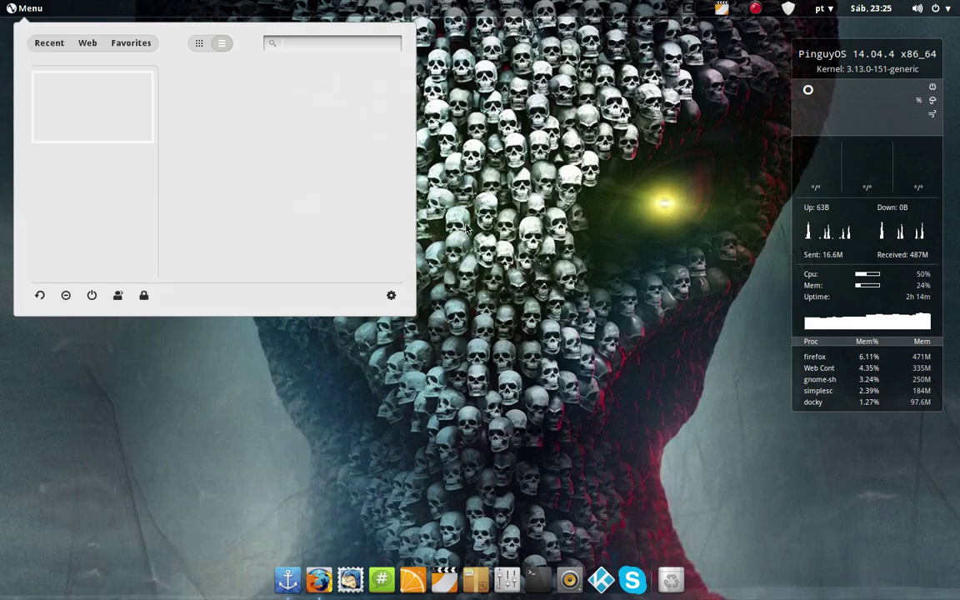
pyautogui.press('super')
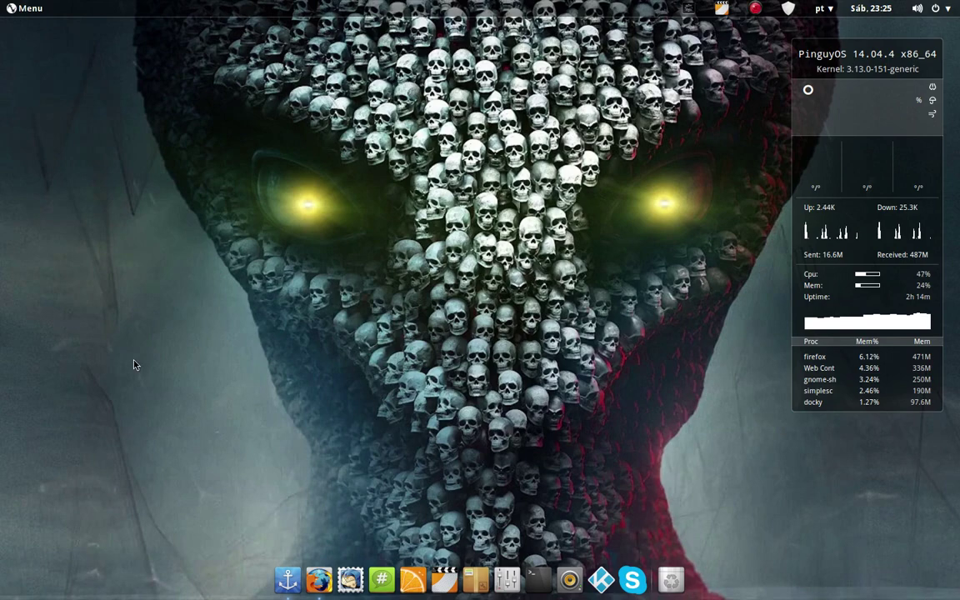
# - Open the Arquivos file manager on the home folder, and minimise its window
pyautogui.moveTo(0, 0)
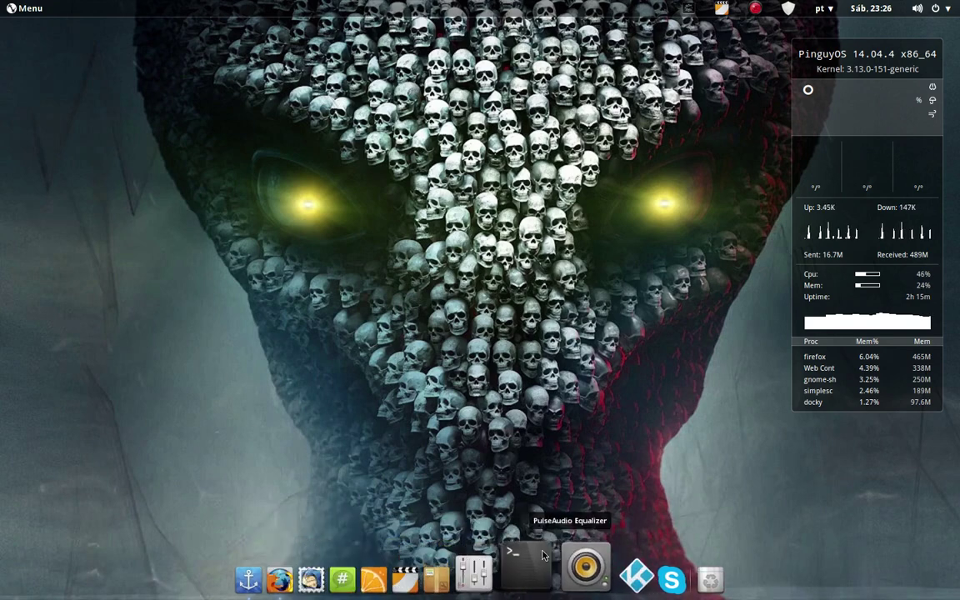
pyautogui.click(17, 214)
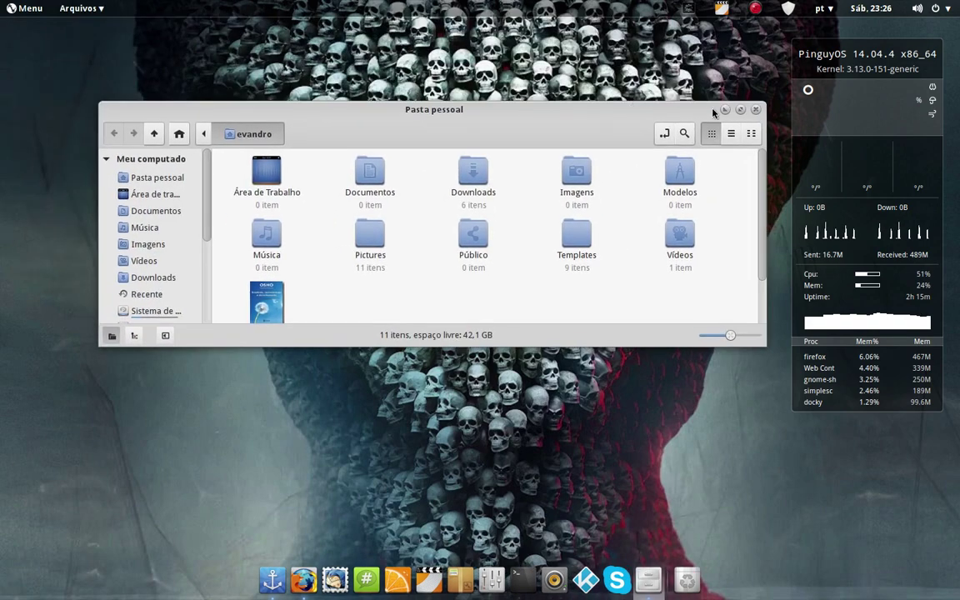
pyautogui.click(717, 103)
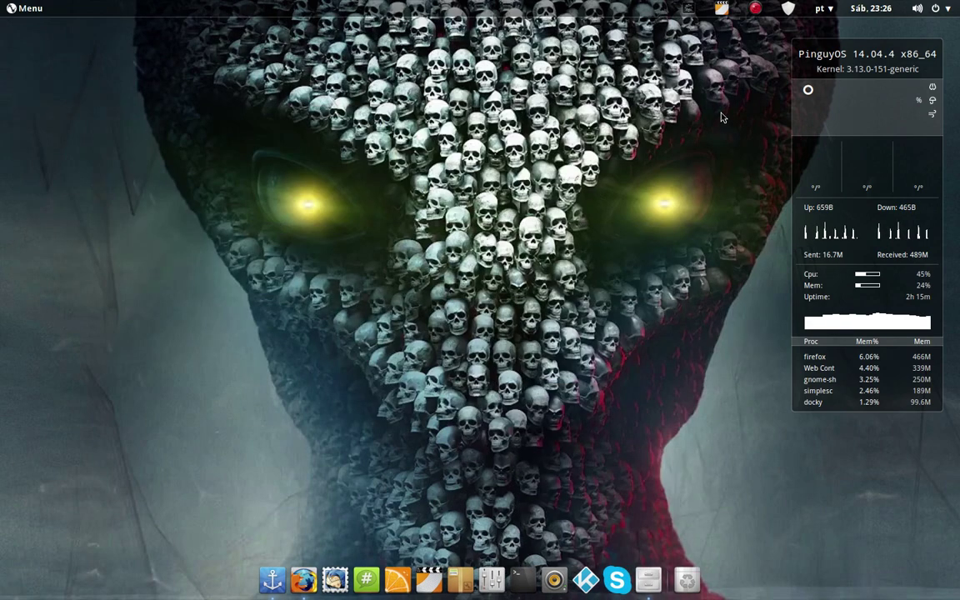
# - Restore and minimise the Arquivos window repeatedly from the dock, leaving it minimised
pyautogui.click(648, 570)
pyautogui.click(653, 573)
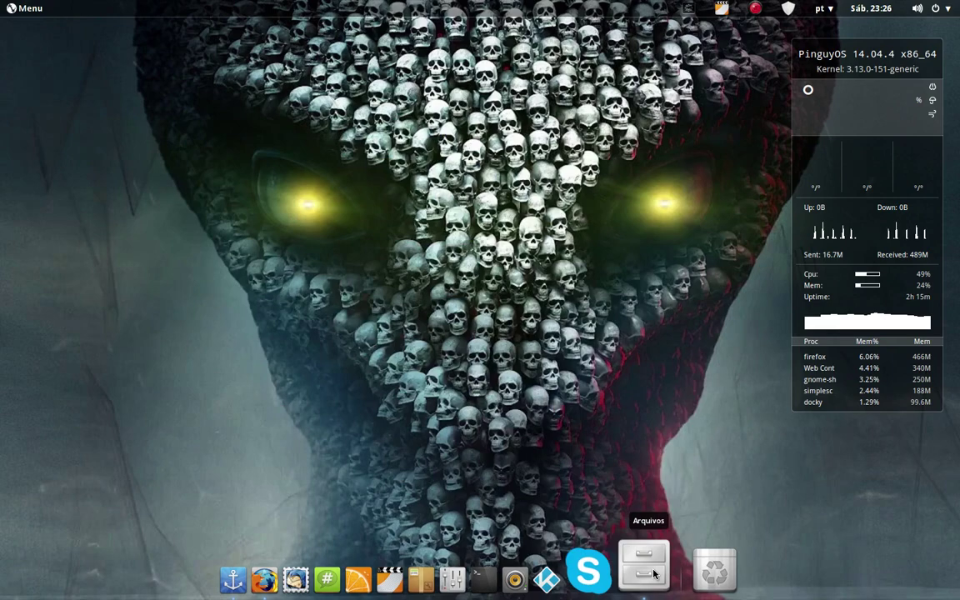
pyautogui.click(653, 573)
pyautogui.click(653, 573)
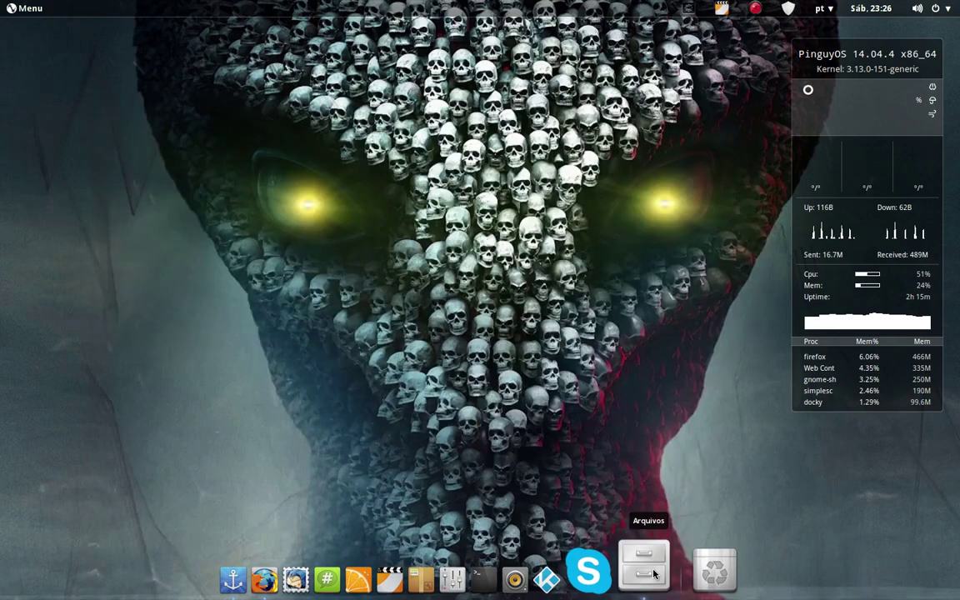
pyautogui.click(653, 573)
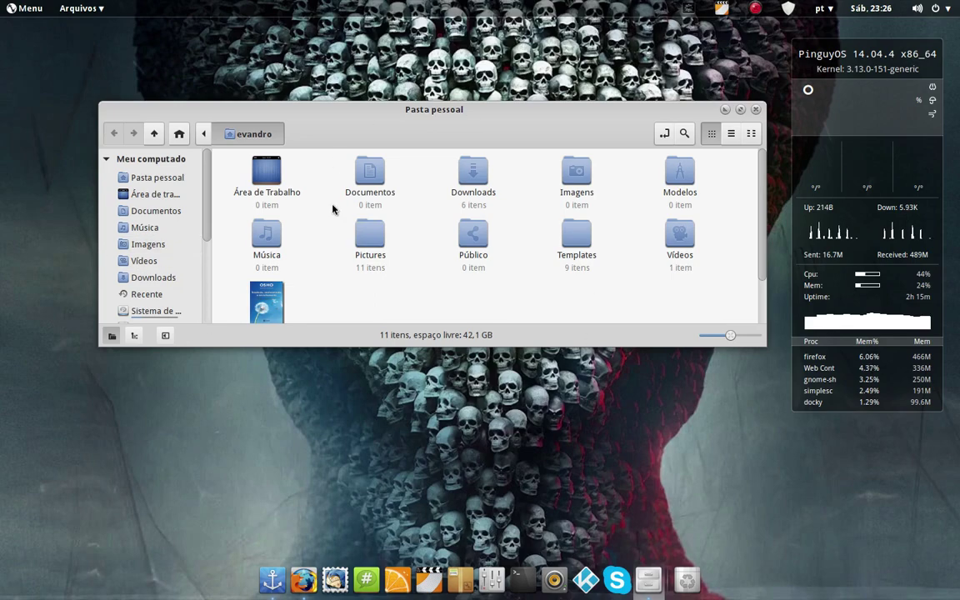
pyautogui.click(642, 572)
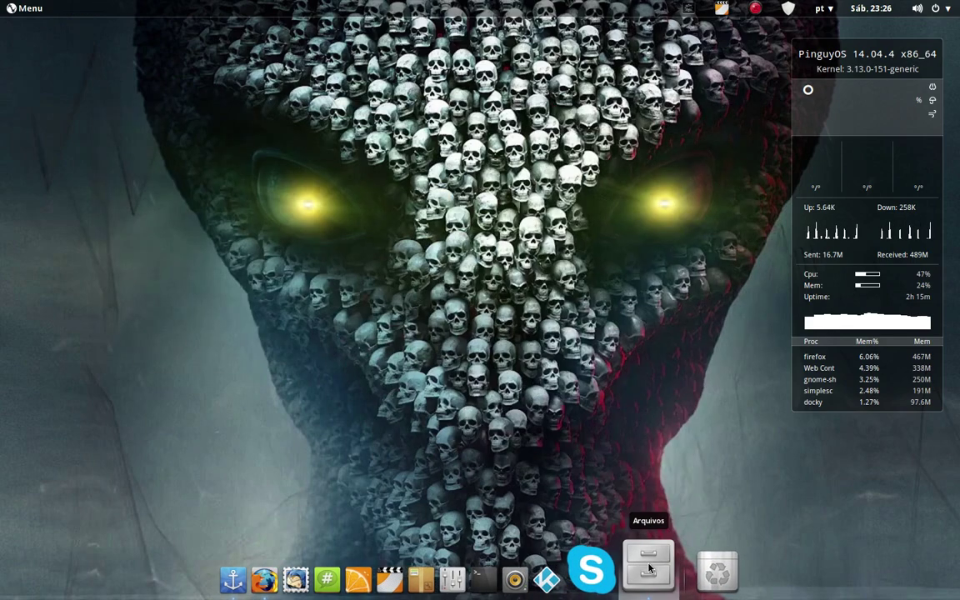
pyautogui.click(647, 570)
pyautogui.click(648, 567)
pyautogui.click(648, 568)
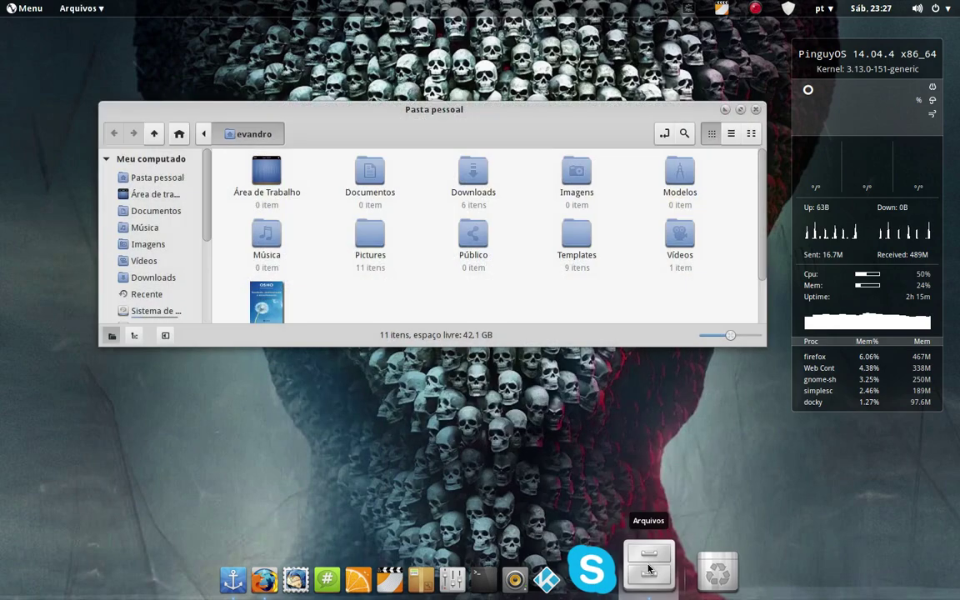
pyautogui.click(648, 568)
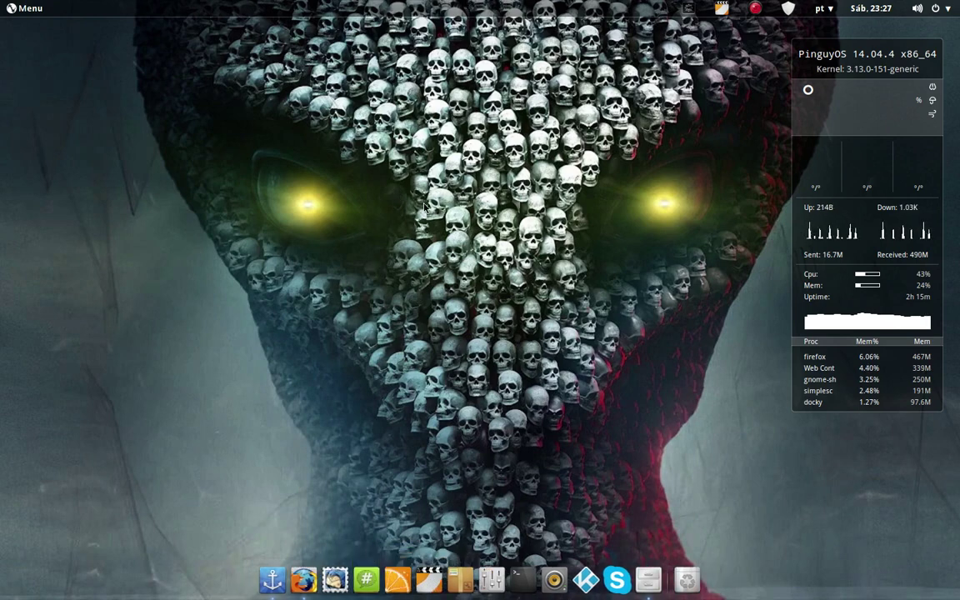
# - Launch GNOME Do from the Acessórios category of the applications list
pyautogui.click(25, 9)
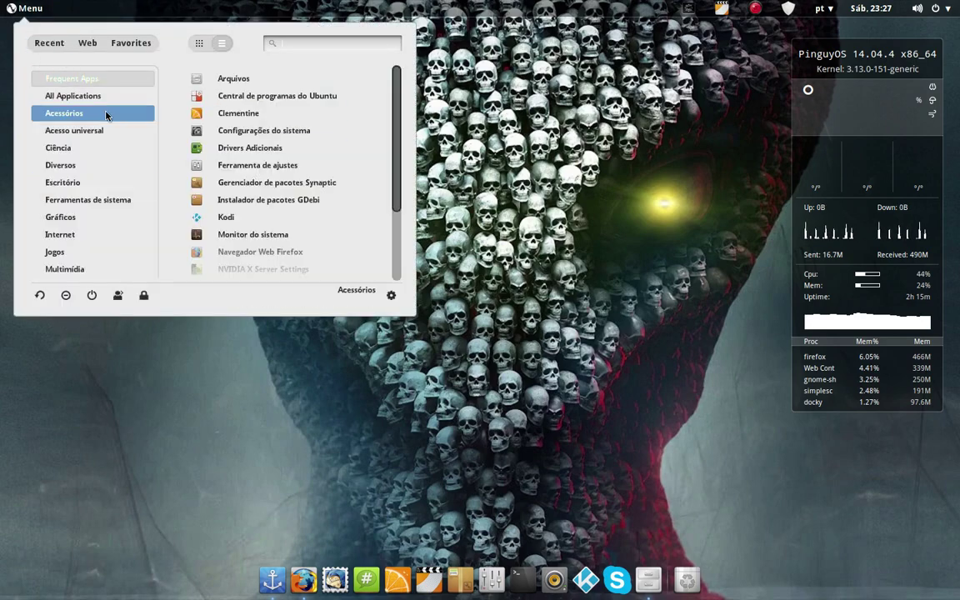
pyautogui.click(918, 8)
pyautogui.click(25, 8)
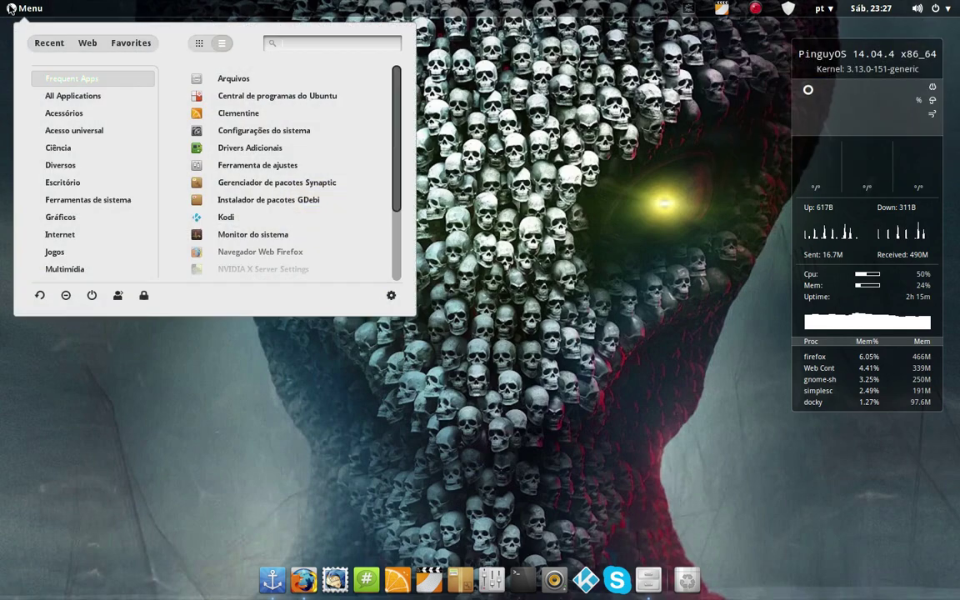
pyautogui.click(62, 115)
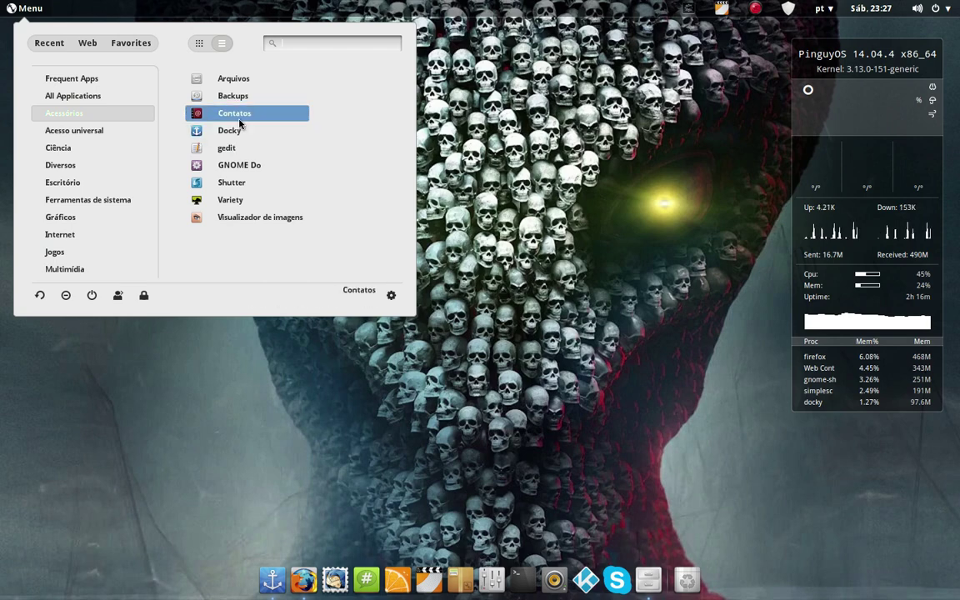
pyautogui.click(235, 166)
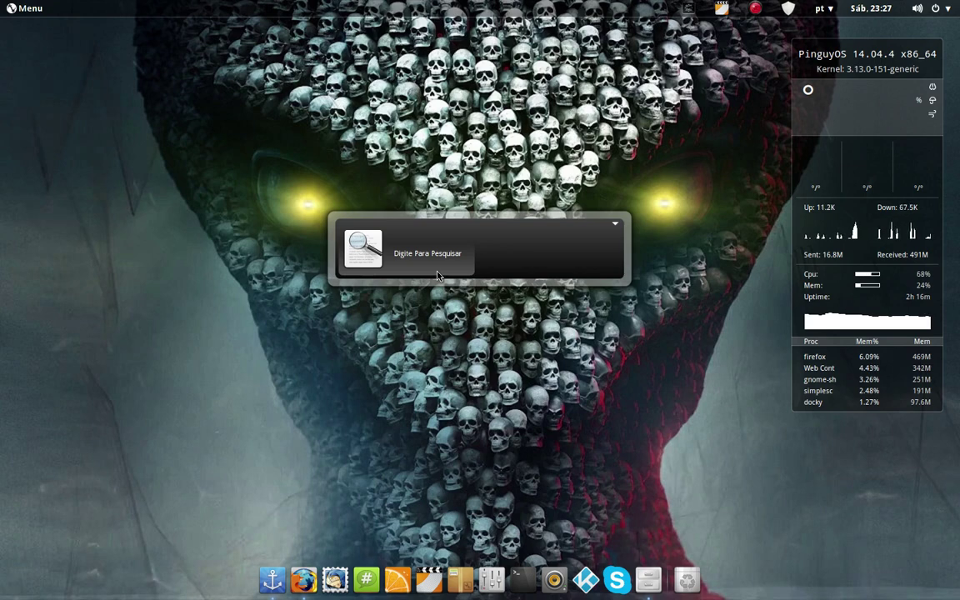
# - Search GNOME Do for "nvidia" to launch NVIDIA X Server Settings, and quit that settings program
pyautogui.write('nvidia')
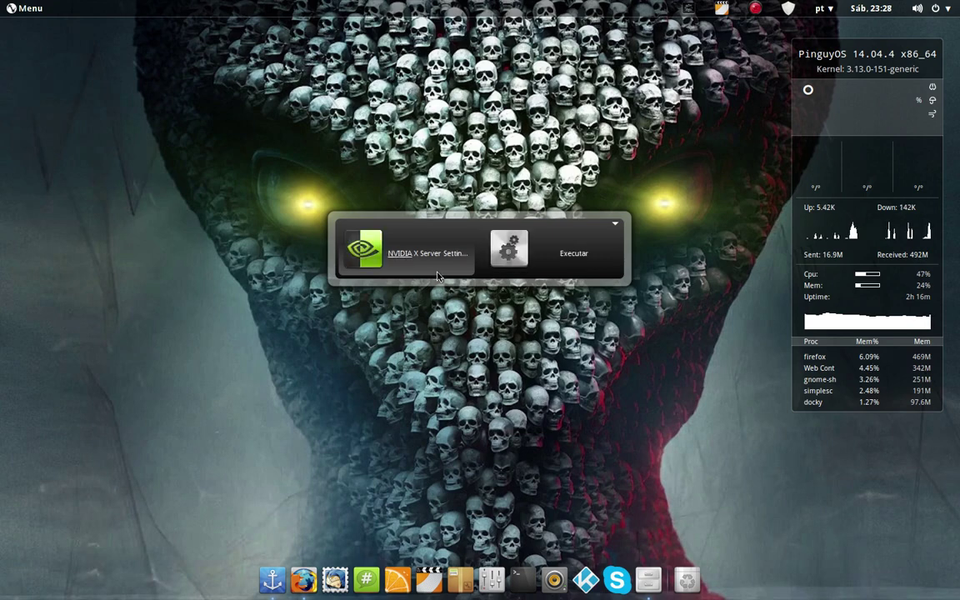
pyautogui.press('Return')
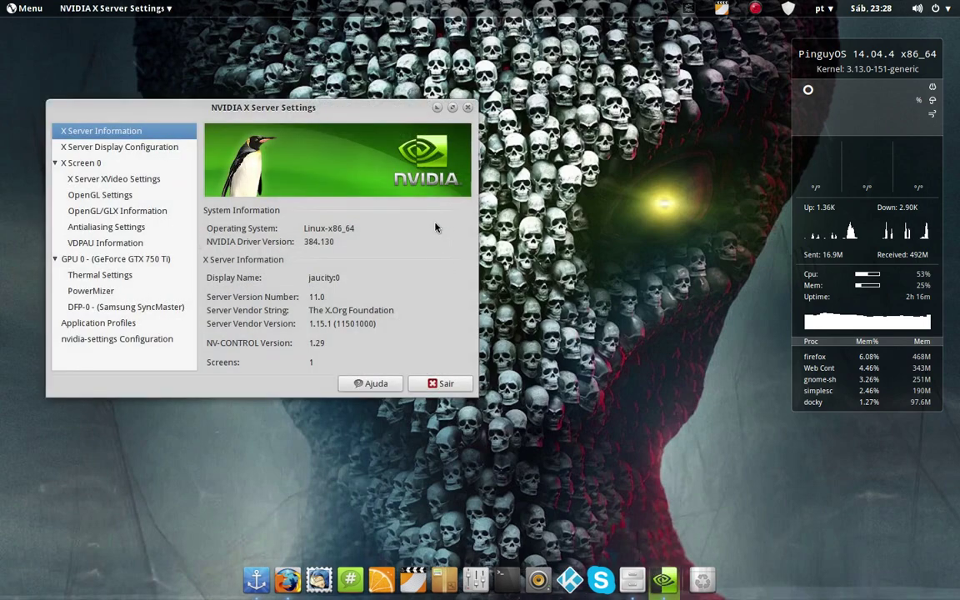
pyautogui.click(441, 383)
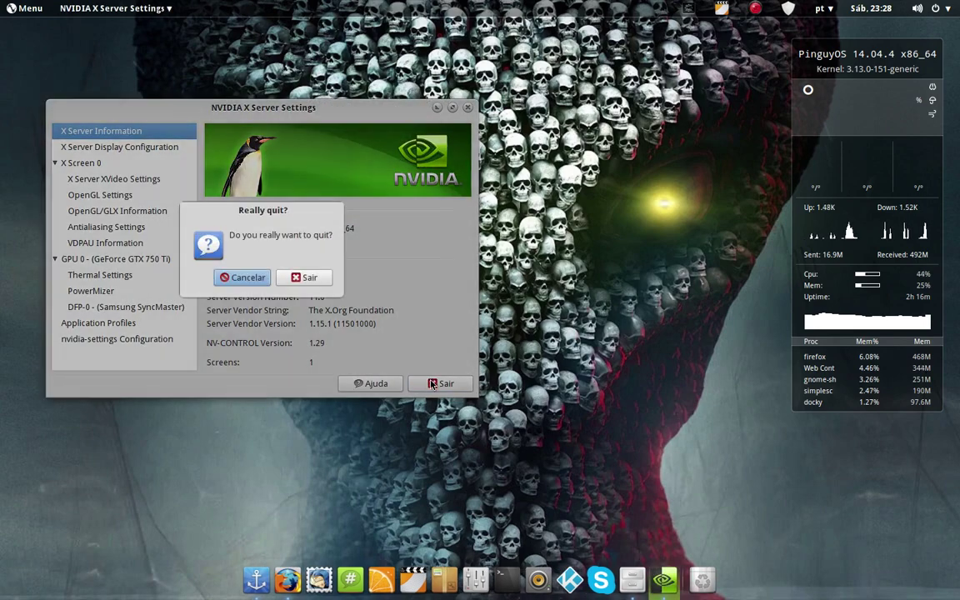
pyautogui.click(247, 277)
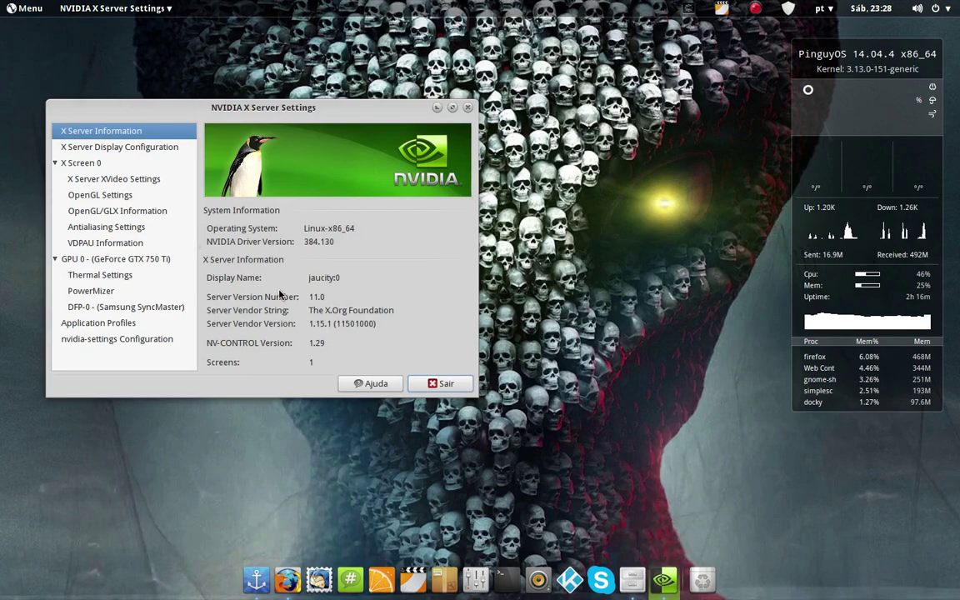
pyautogui.click(442, 383)
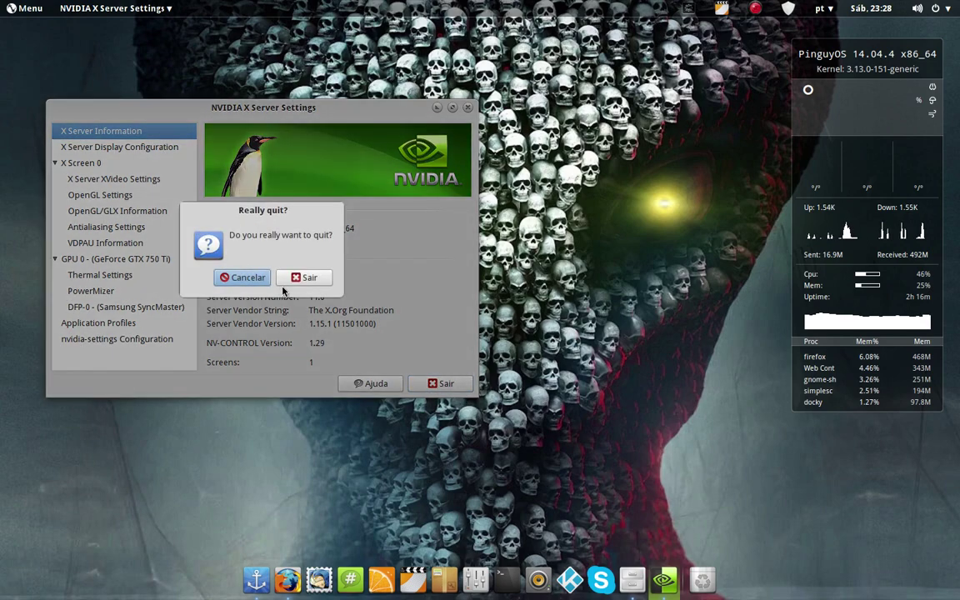
pyautogui.click(303, 278)
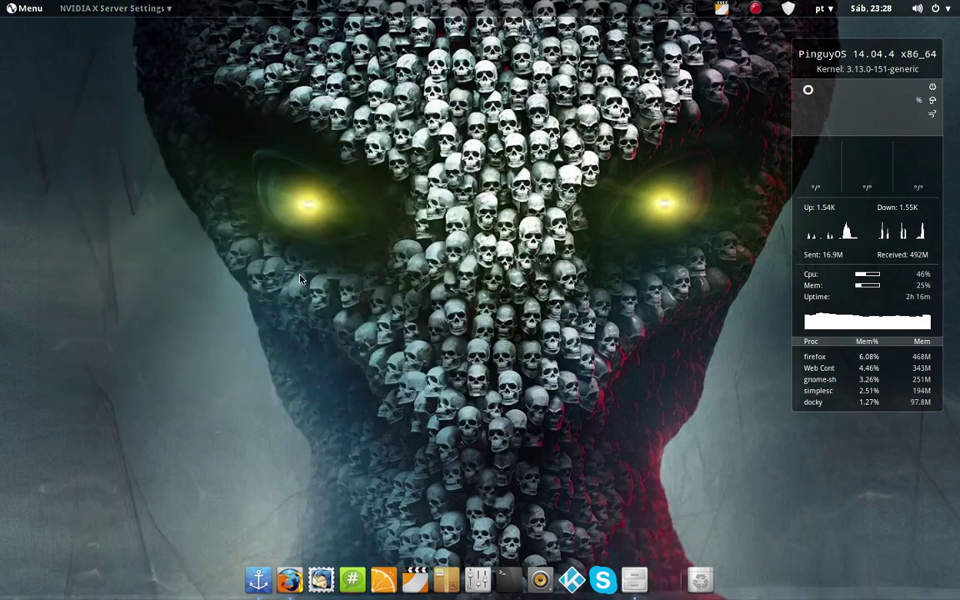
# - Review the Teclado shortcuts in the GNOME Do preferences, and close the preferences
pyautogui.click(691, 12)
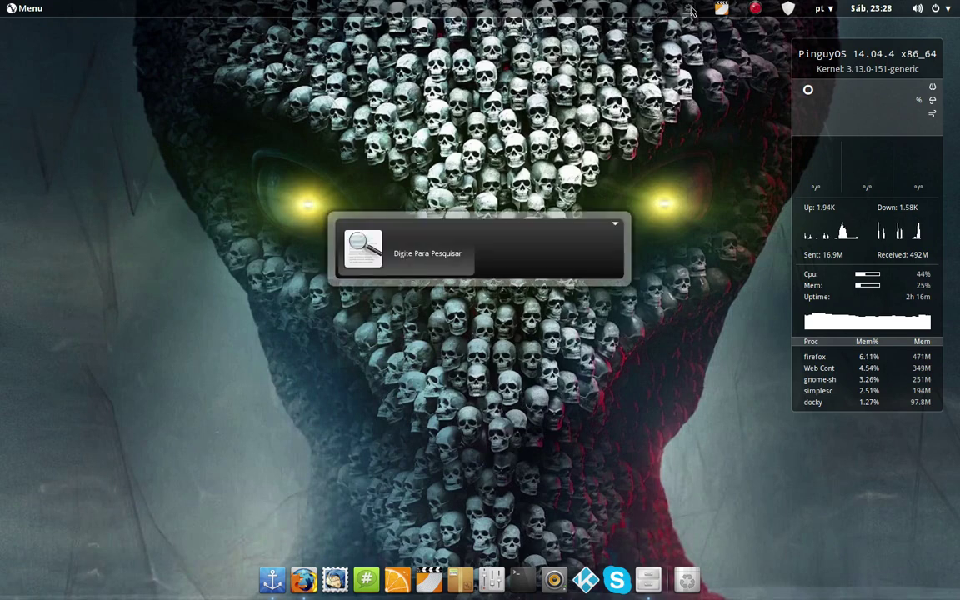
pyautogui.click(616, 225)
pyautogui.click(632, 248)
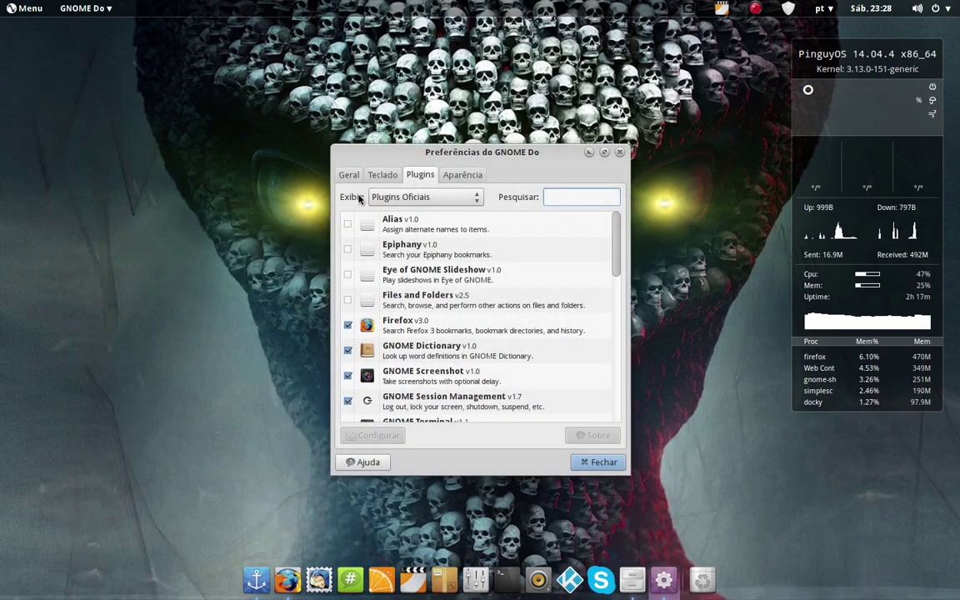
pyautogui.click(379, 176)
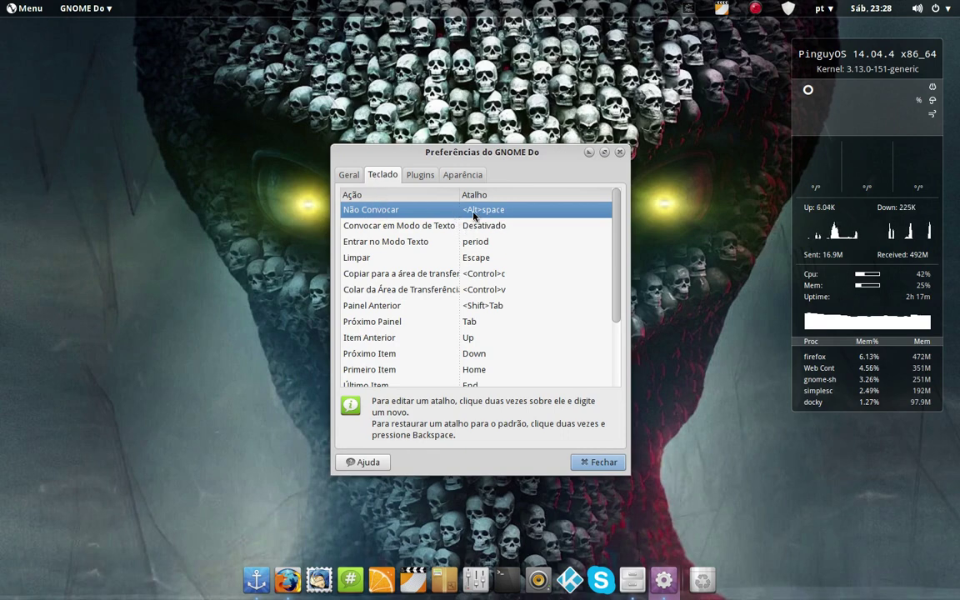
pyautogui.click(615, 461)
# - Summon and dismiss GNOME Do, and search it again for "gnome" to run the GNOME Do entry
pyautogui.press('super+space')
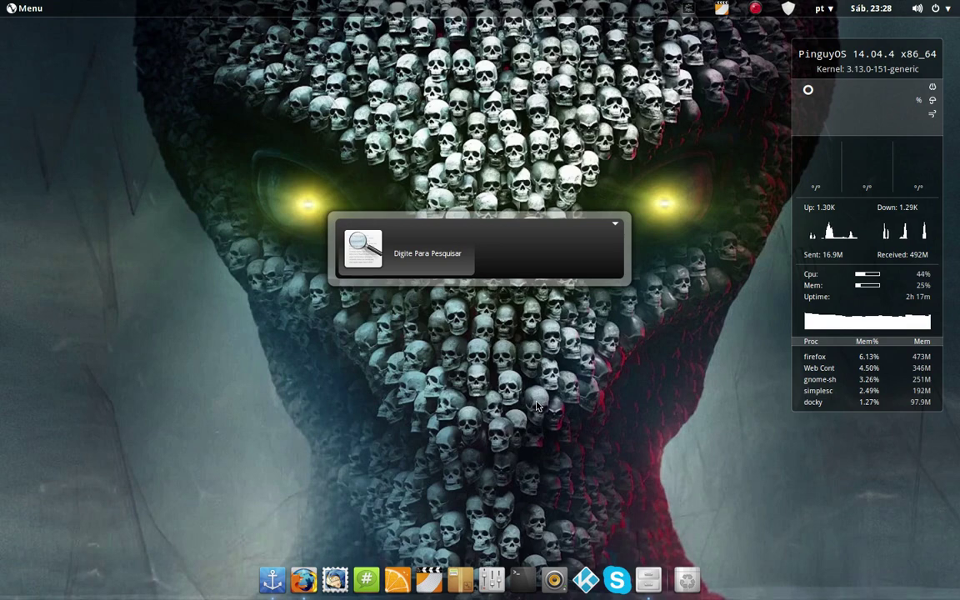
pyautogui.press('Escape')
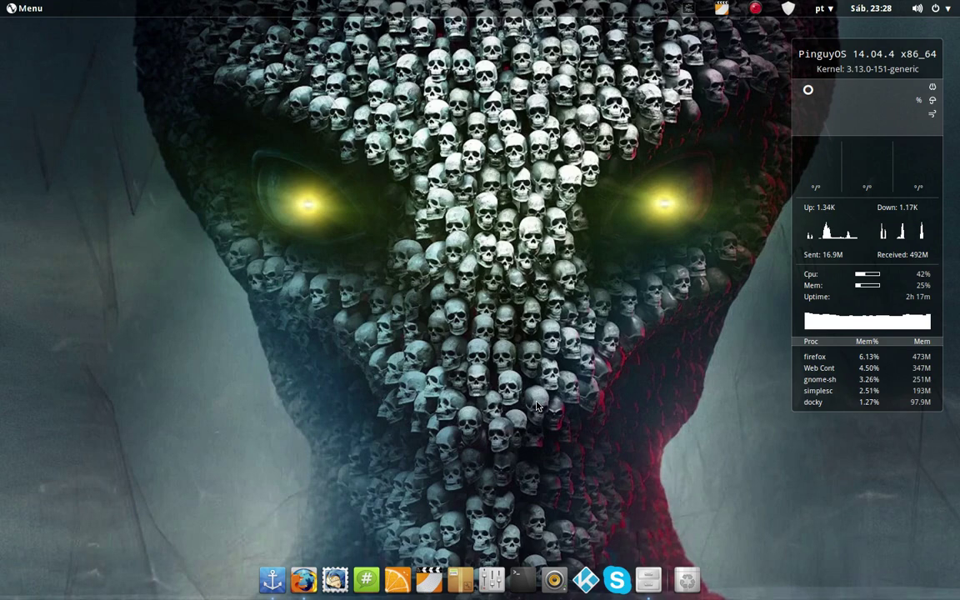
pyautogui.hotkey('ctrl', 'space')
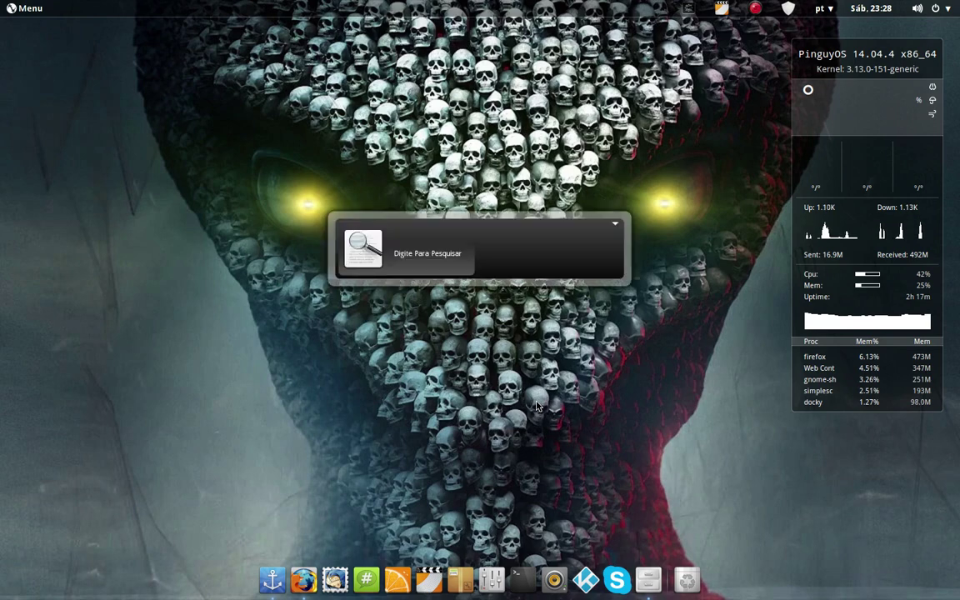
pyautogui.write('gnome')
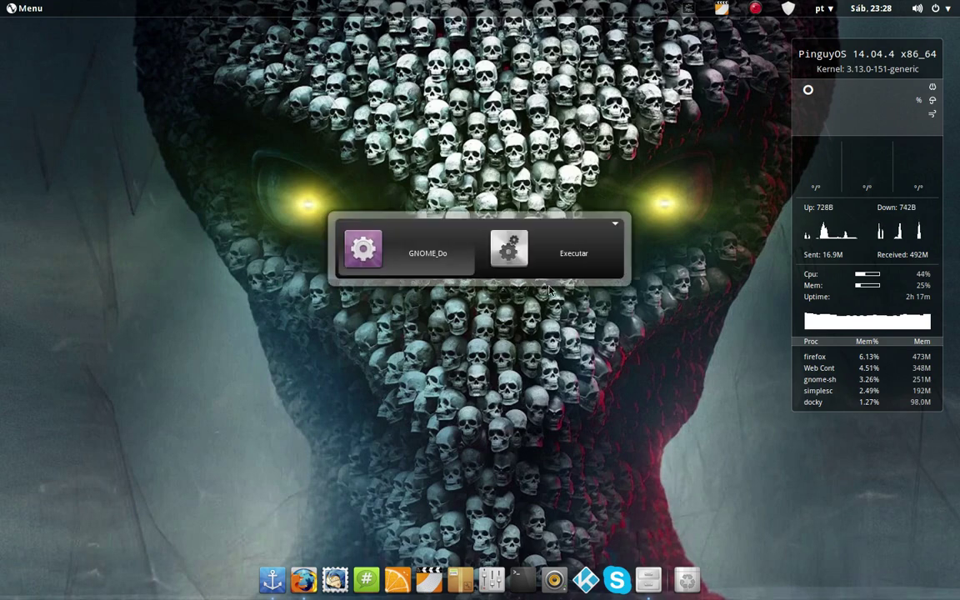
pyautogui.press('Return')
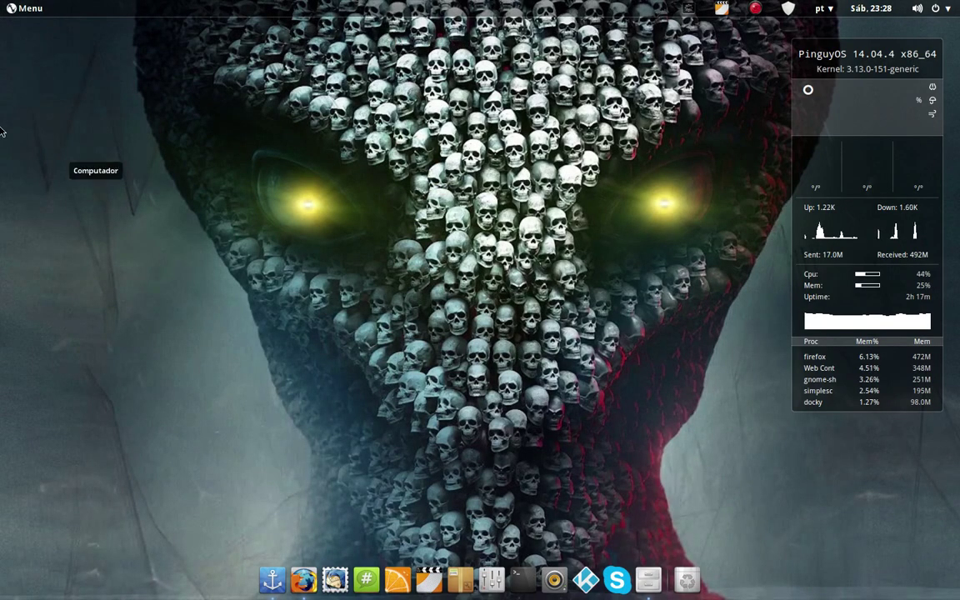
# - Launch the Variety wallpaper changer from the Acessórios category, and quit it after viewing its options
pyautogui.click(28, 10)
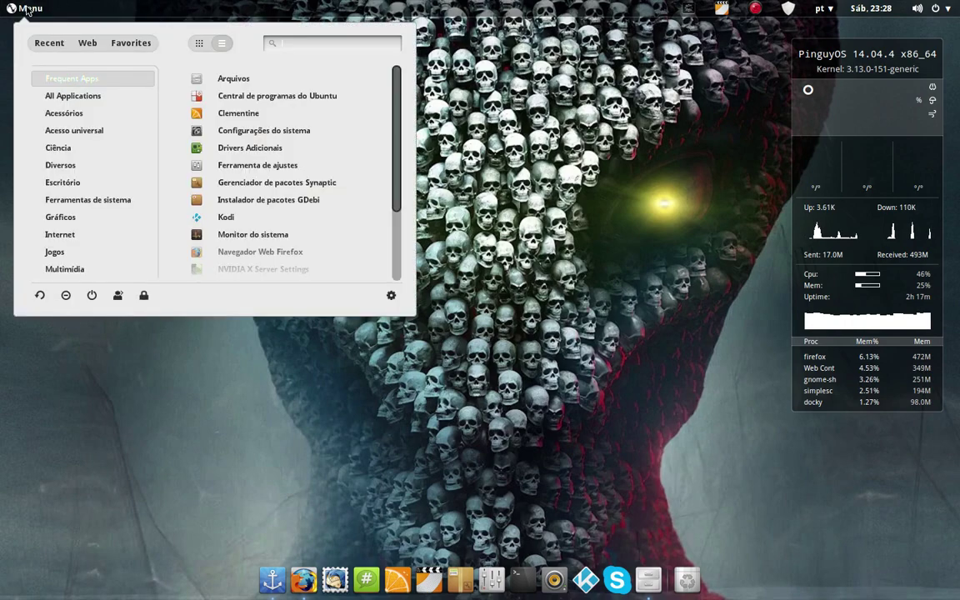
pyautogui.click(94, 113)
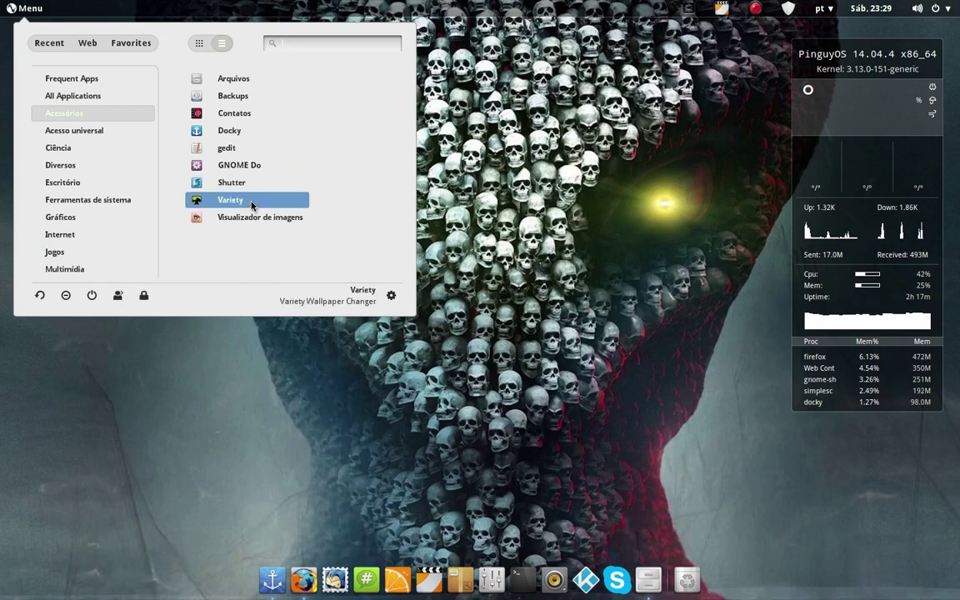
pyautogui.click(251, 203)
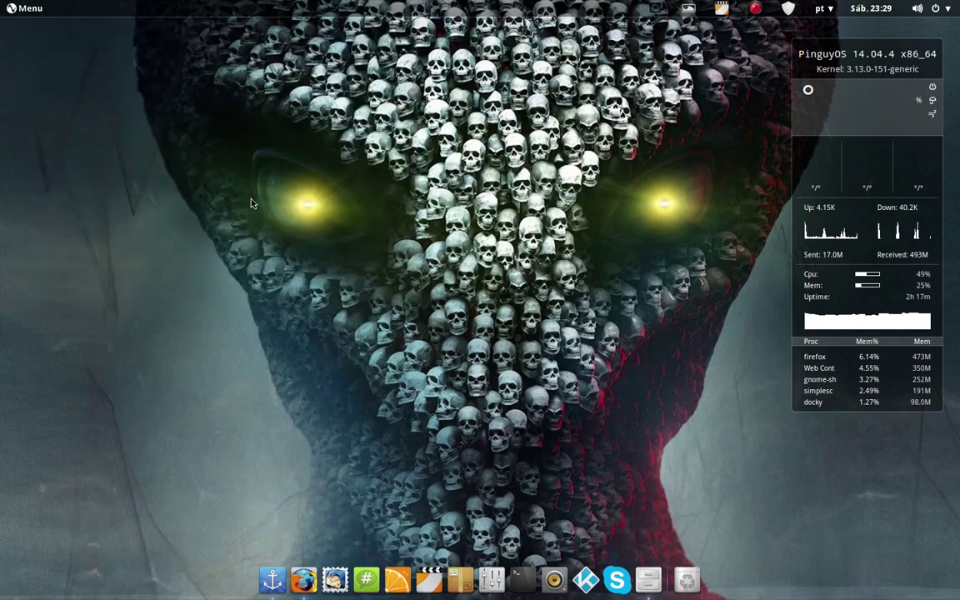
pyautogui.click(688, 8)
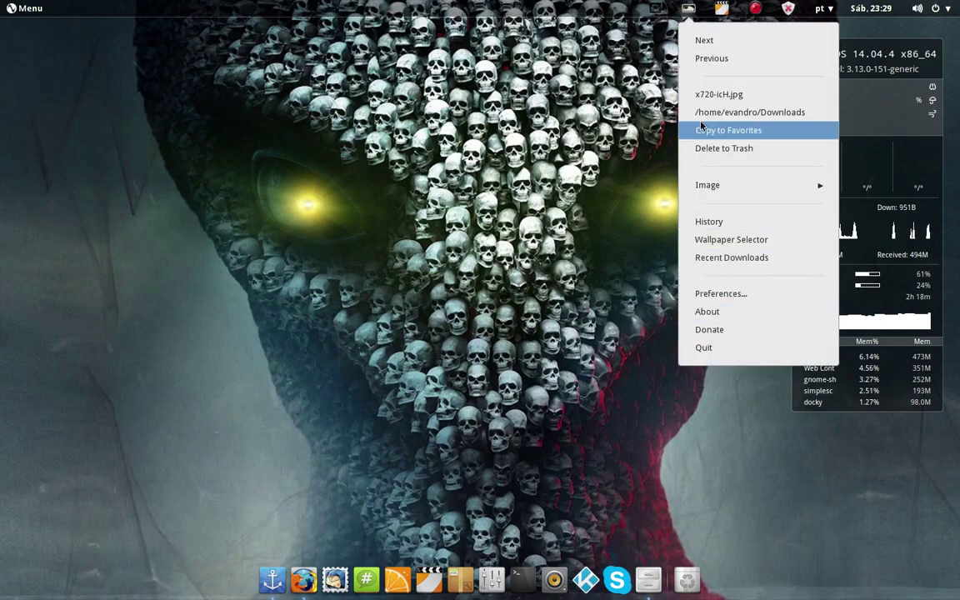
pyautogui.click(703, 347)
# - Browse the application categories from Acessórios to Diversos, and launch wxBanker Finance Manager from Escritório
pyautogui.click(25, 9)
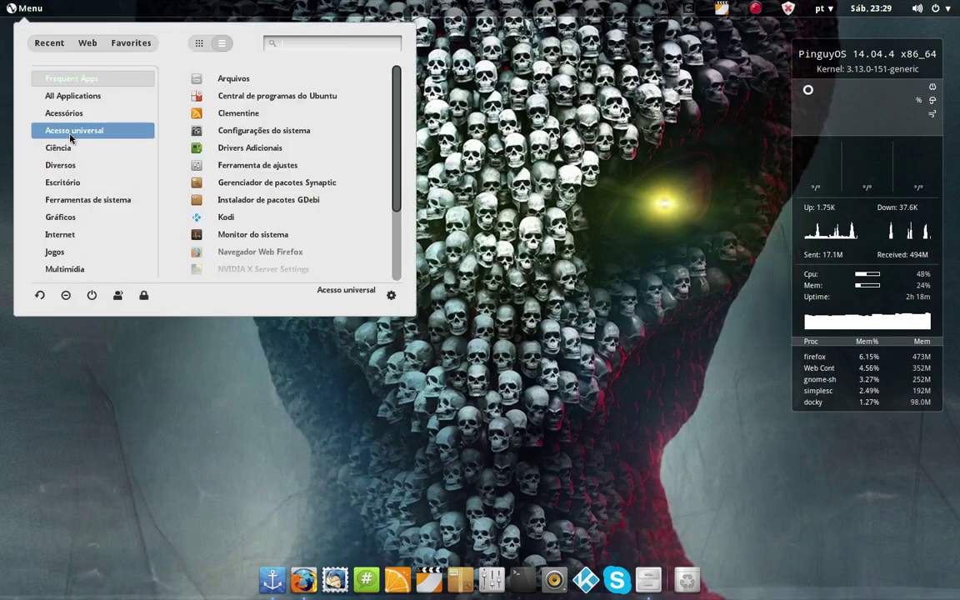
pyautogui.click(84, 117)
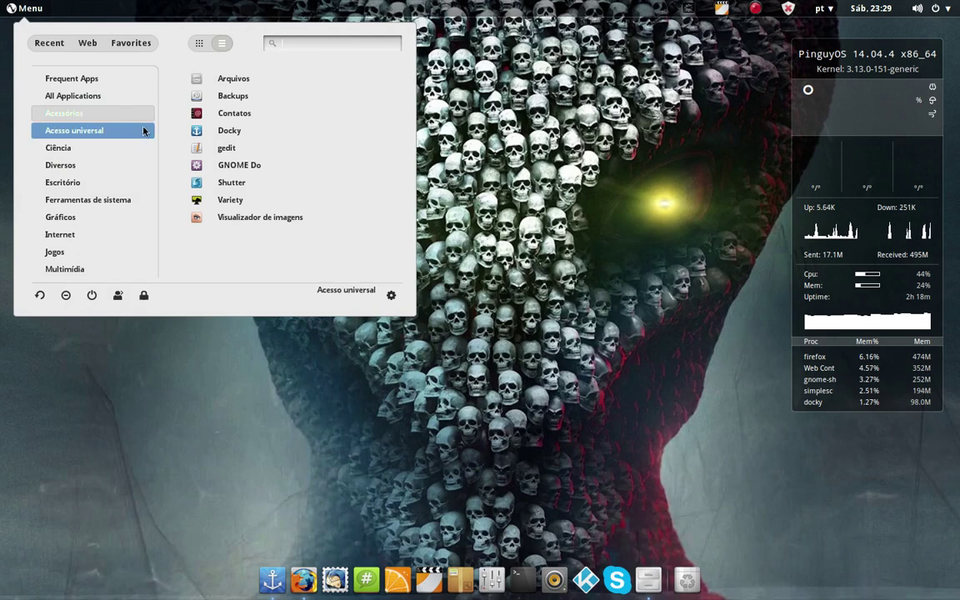
pyautogui.click(88, 126)
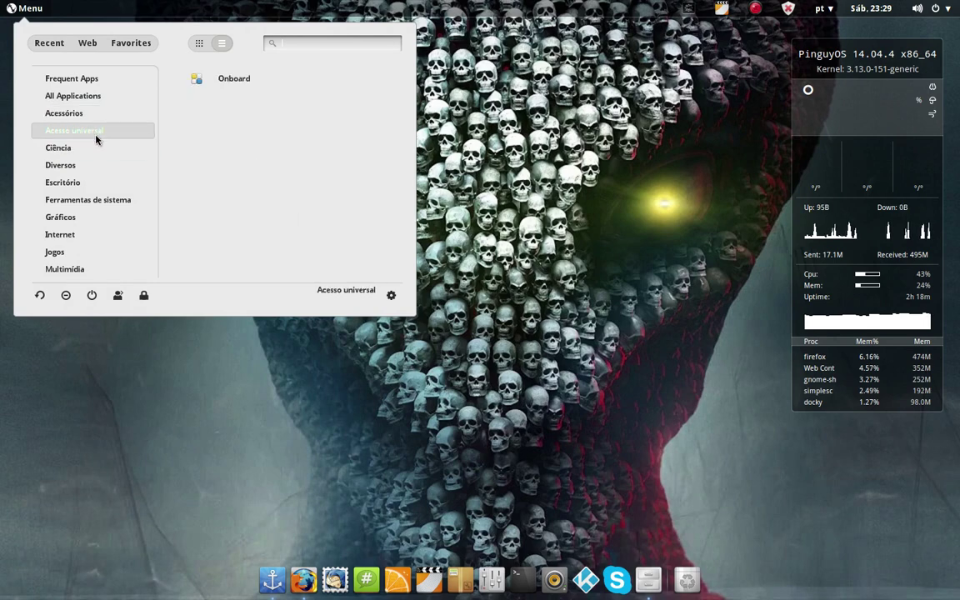
pyautogui.click(87, 146)
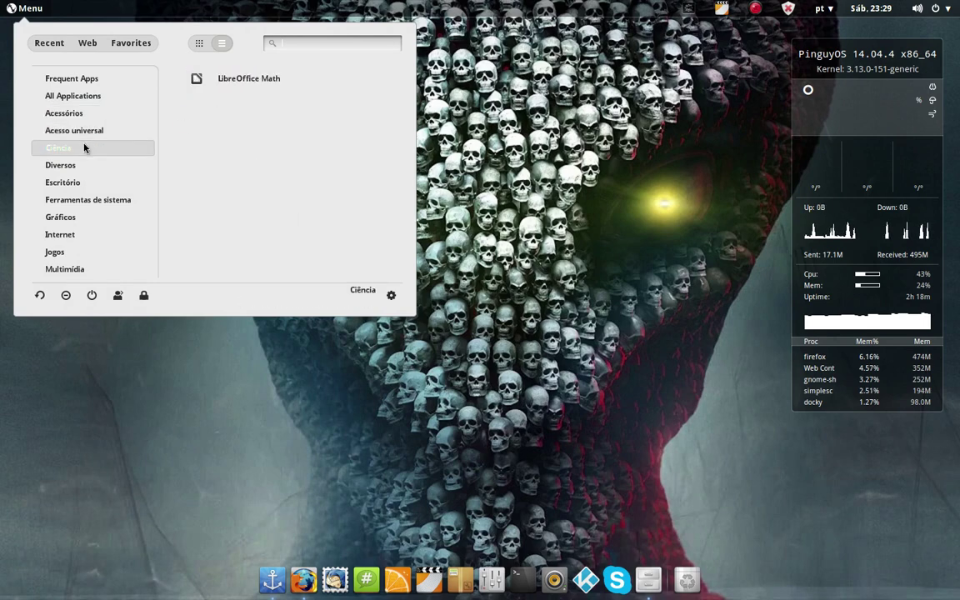
pyautogui.click(71, 172)
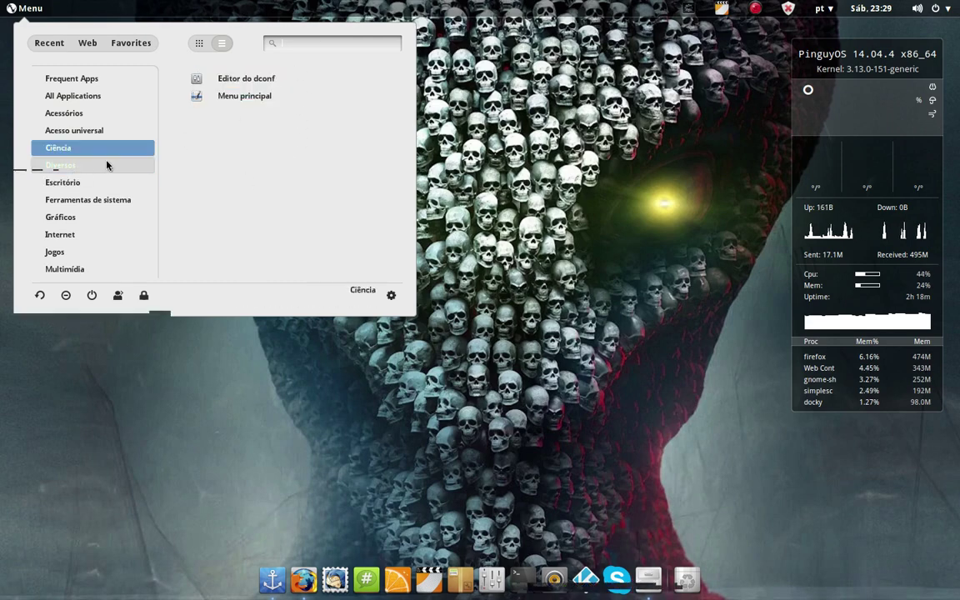
pyautogui.click(76, 192)
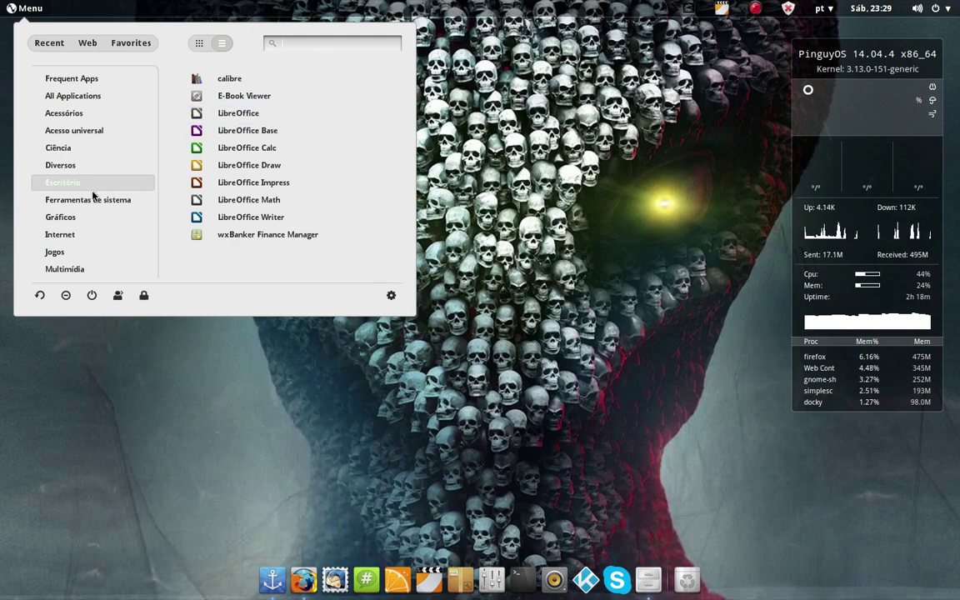
pyautogui.click(250, 235)
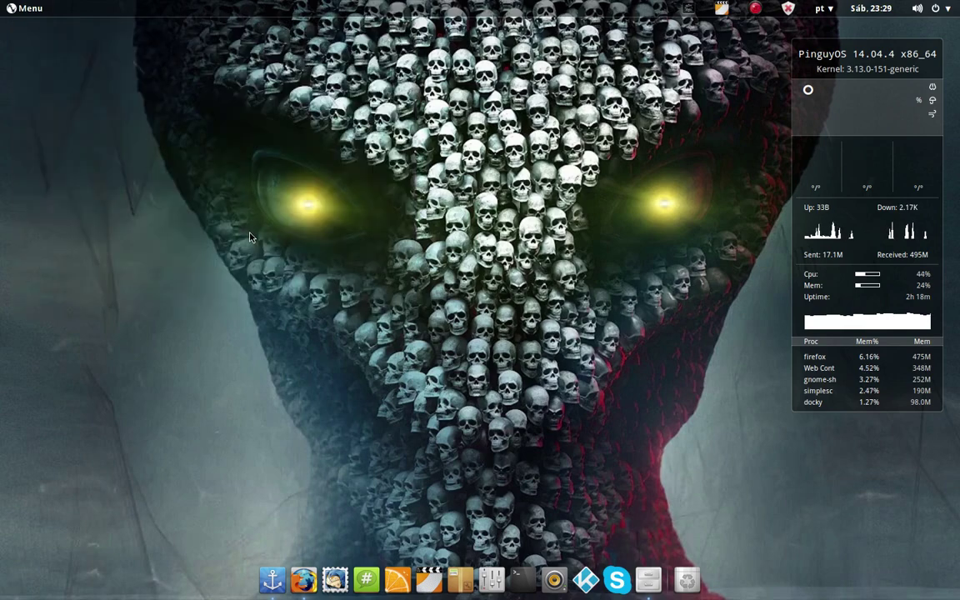
# - Dismiss the applications list and the wxBanker welcome message
pyautogui.click(14, 10)
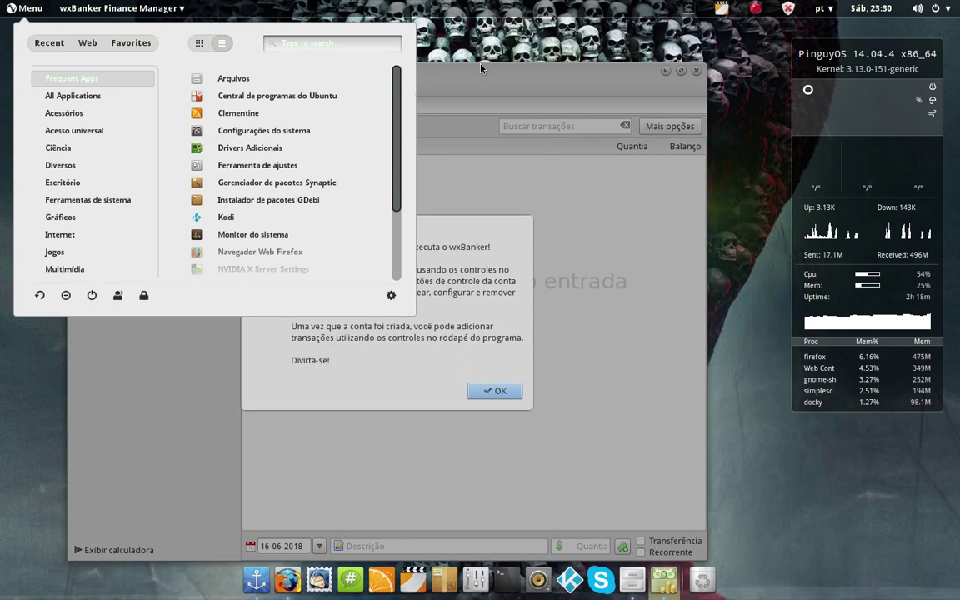
pyautogui.click(481, 68)
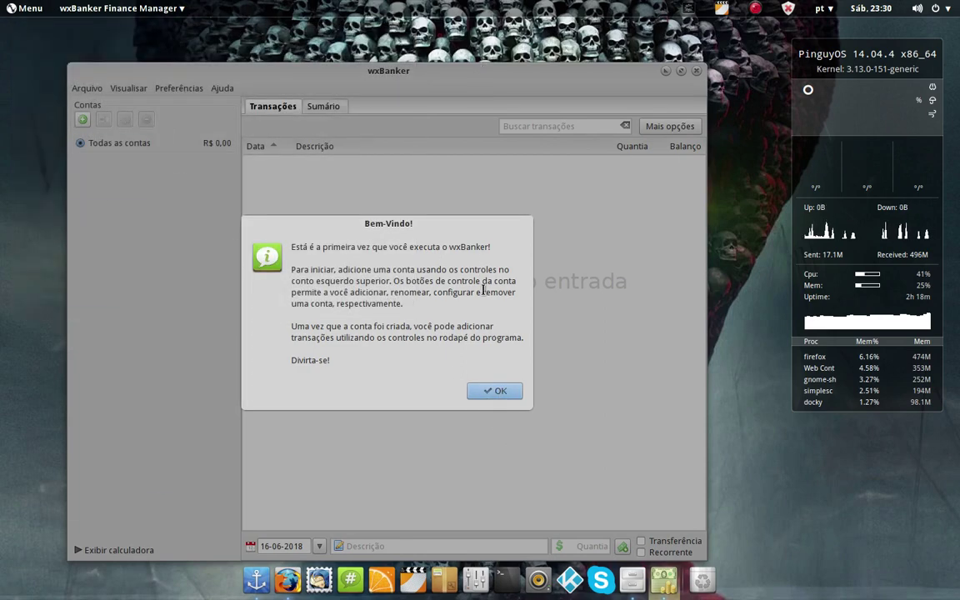
pyautogui.click(494, 389)
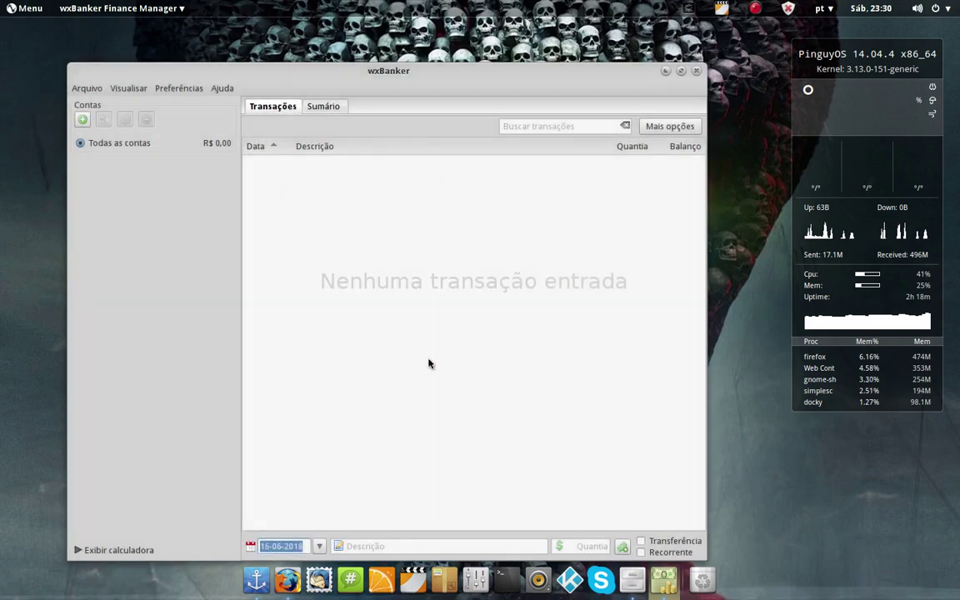
# - Look through wxBanker's commands from Arquivo to Ajuda, and start adding an account without keeping it
pyautogui.click(83, 89)
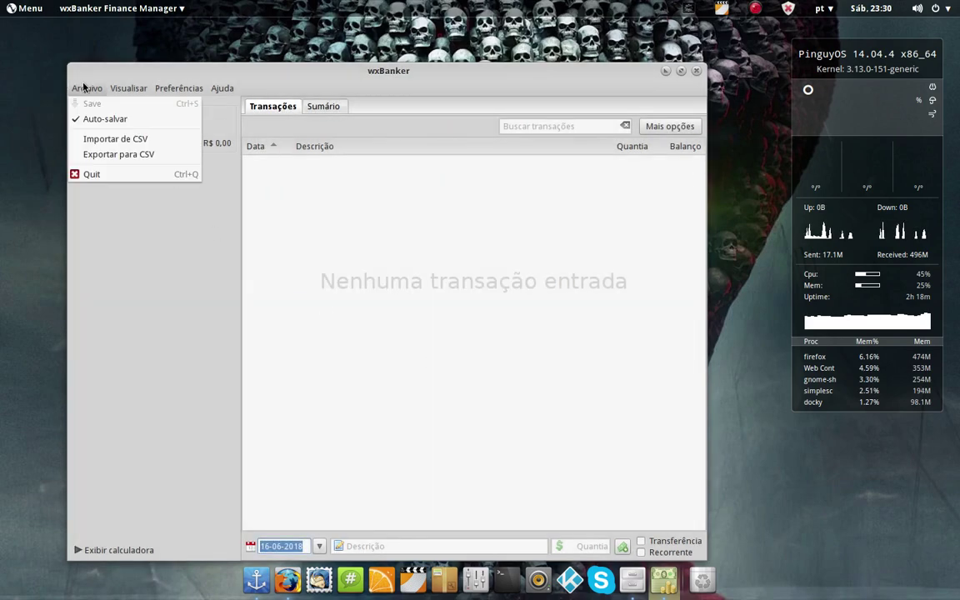
pyautogui.moveTo(165, 91)
pyautogui.moveTo(221, 88)
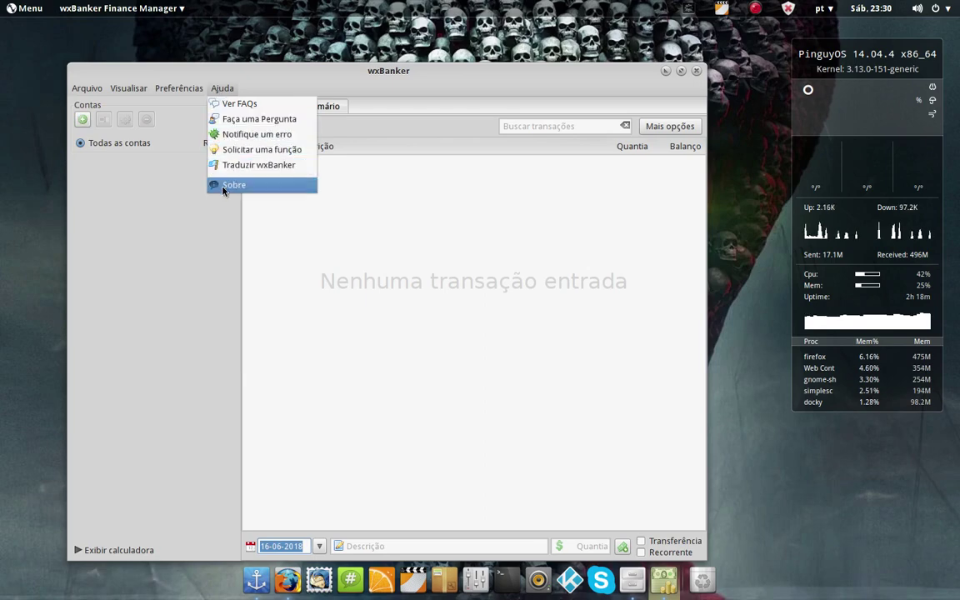
pyautogui.click(197, 260)
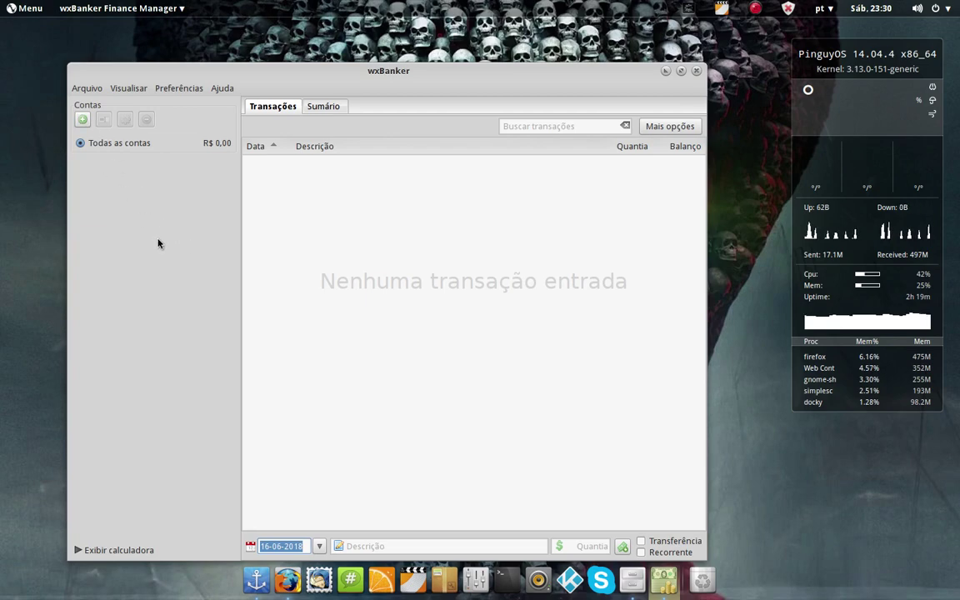
pyautogui.click(80, 119)
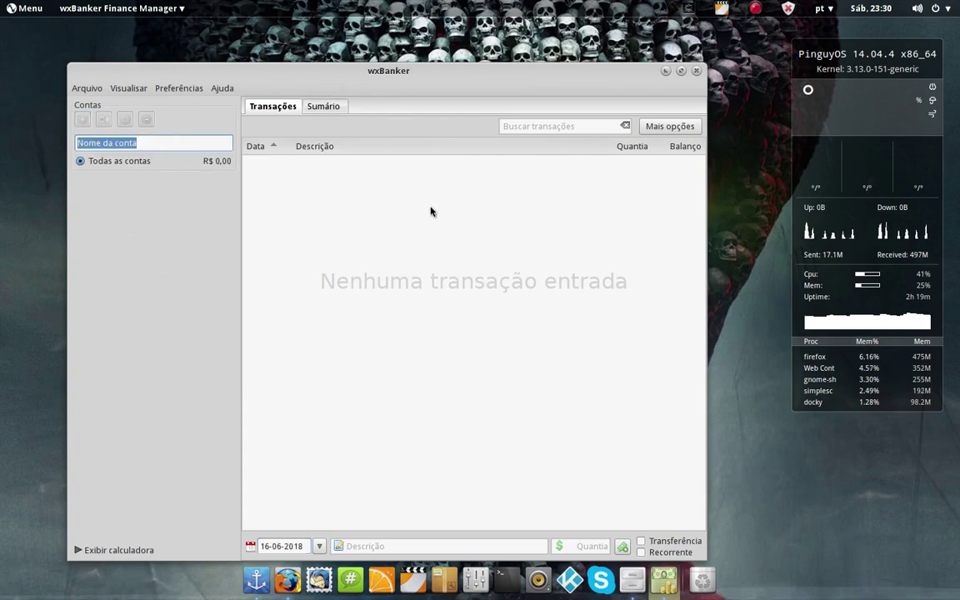
pyautogui.press('Escape')
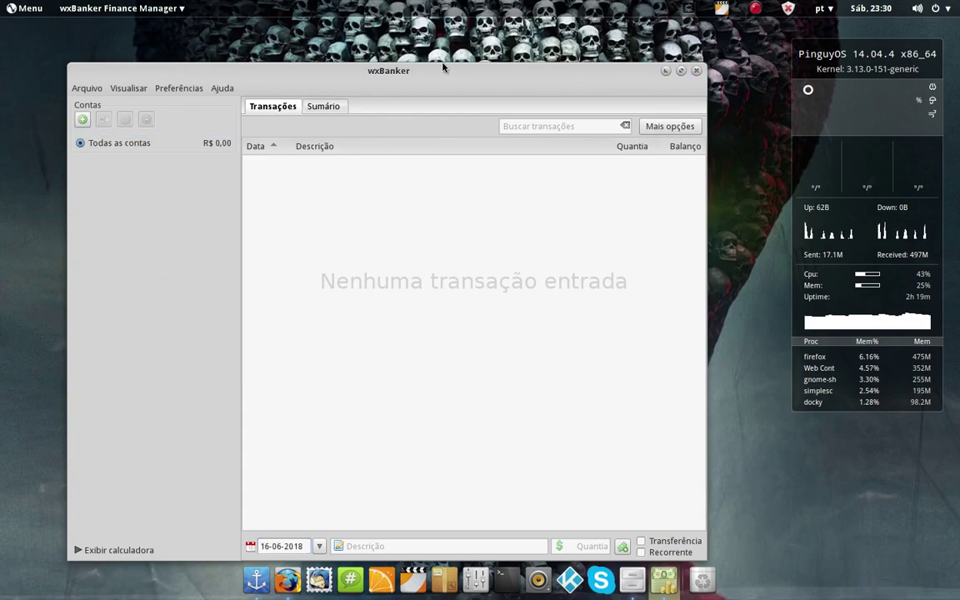
# - View wxBanker's about information, and close wxBanker
pyautogui.click(222, 87)
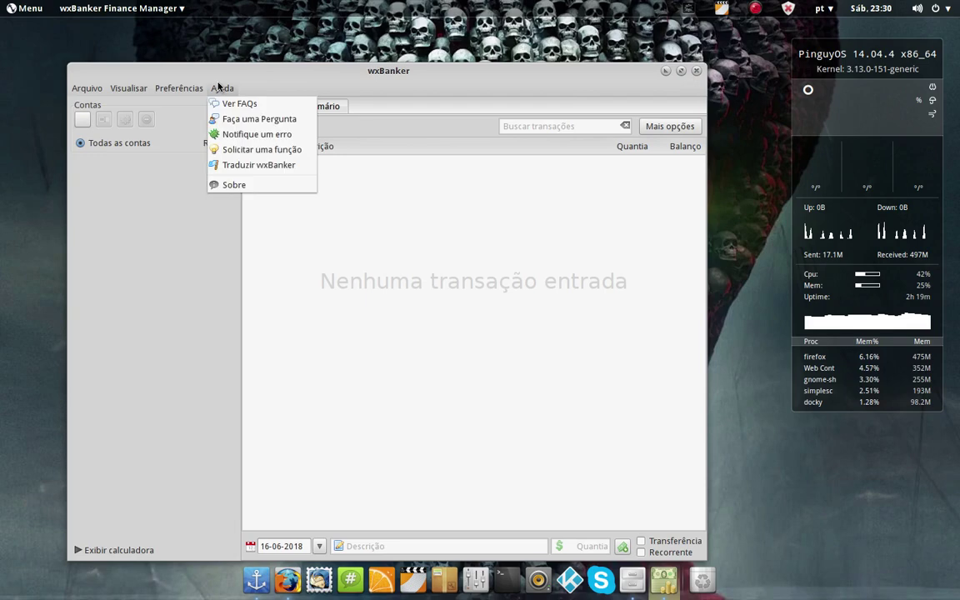
pyautogui.click(230, 184)
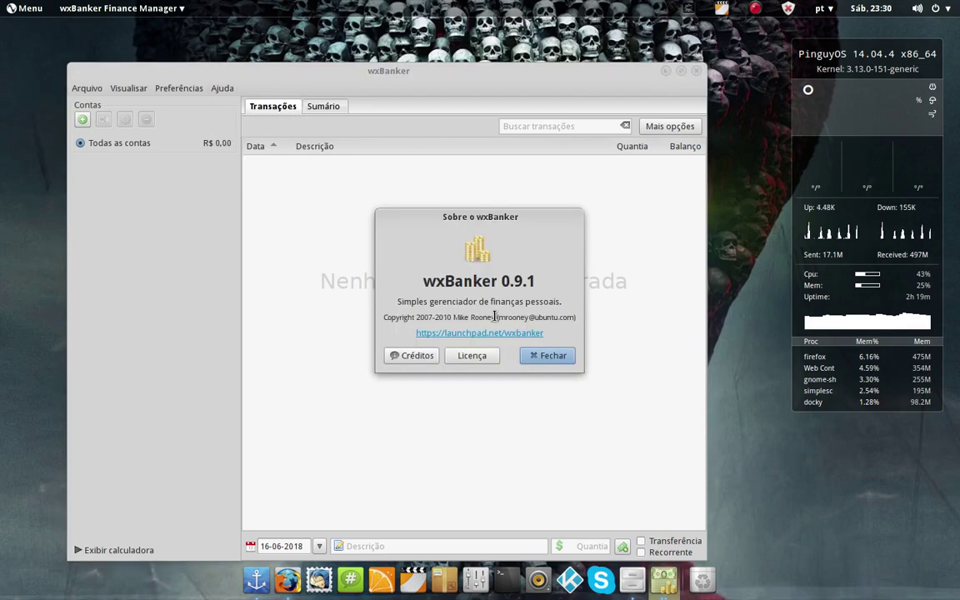
pyautogui.click(551, 356)
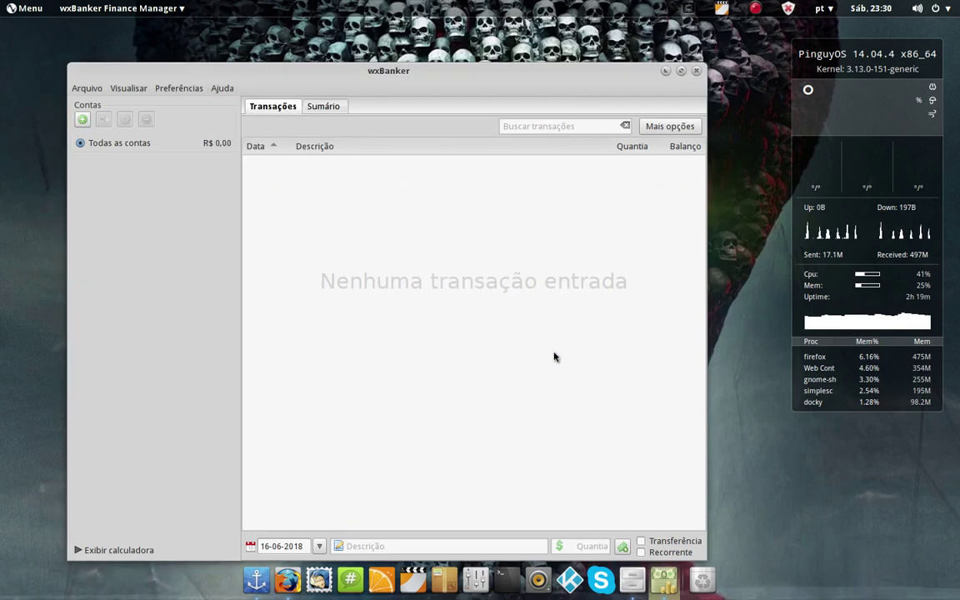
pyautogui.click(698, 71)
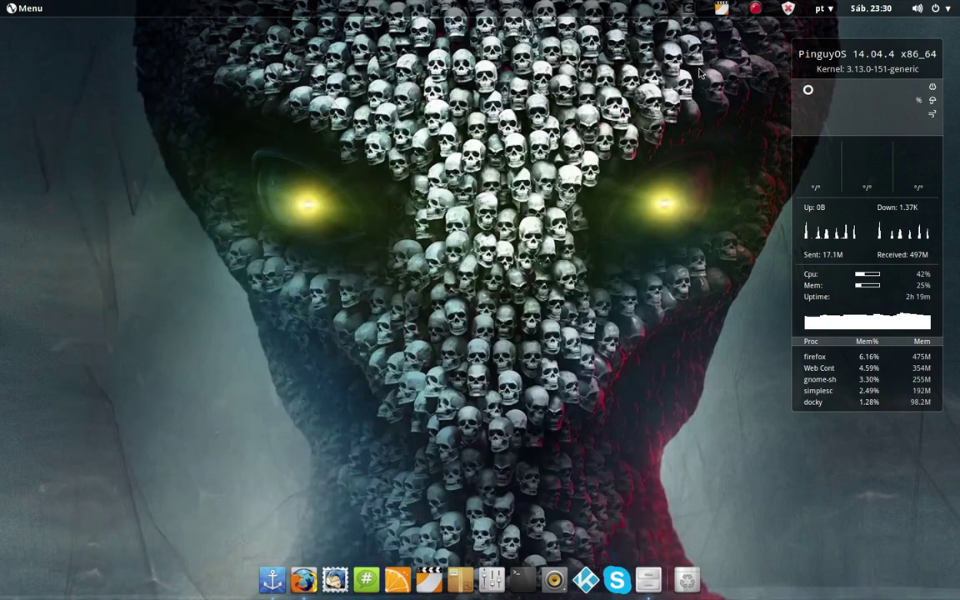
# - Browse the application categories from Ciência through Escritório, and show the programs in Ferramentas de sistema
pyautogui.click(18, 10)
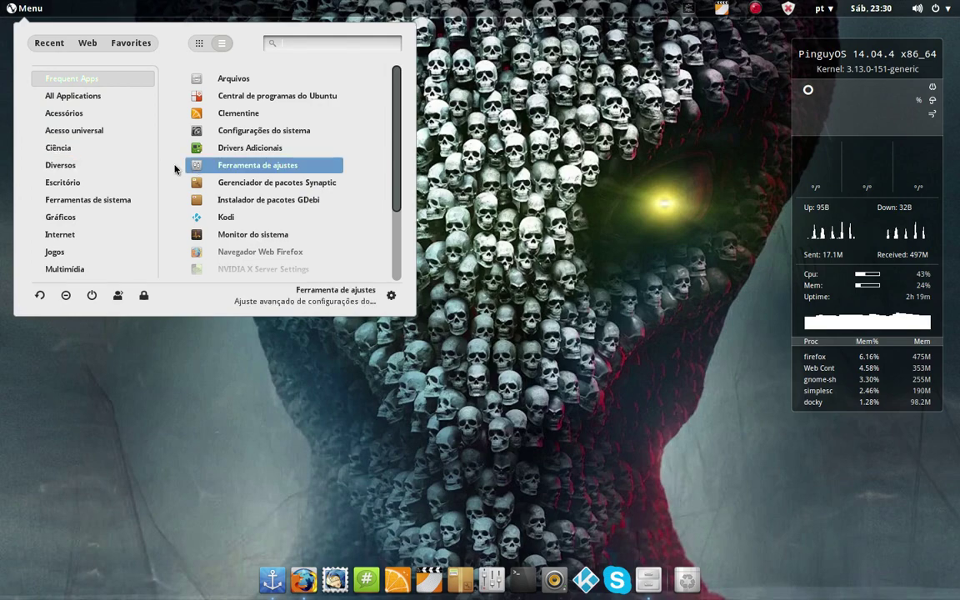
pyautogui.click(101, 153)
pyautogui.click(103, 164)
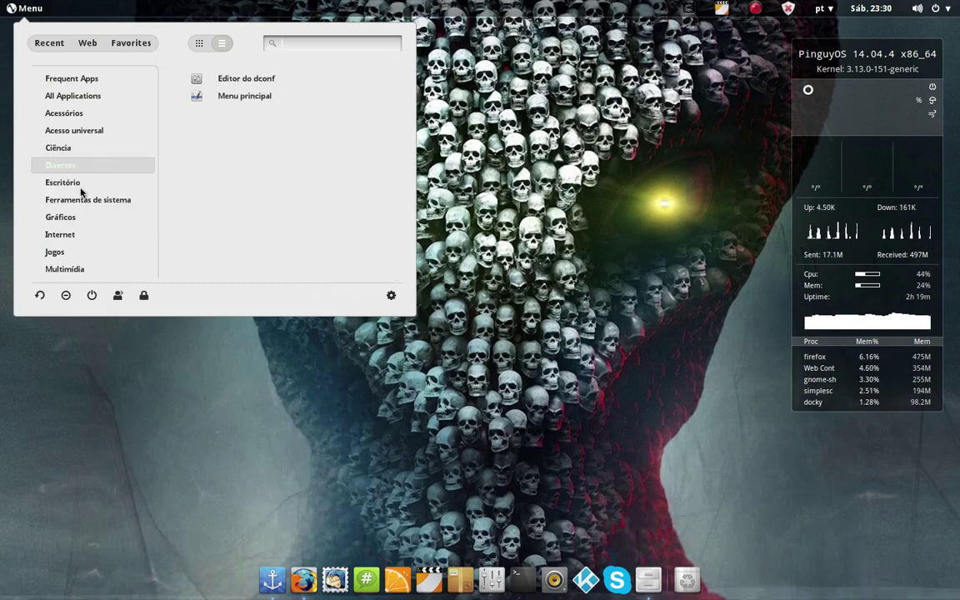
pyautogui.click(84, 182)
pyautogui.click(81, 201)
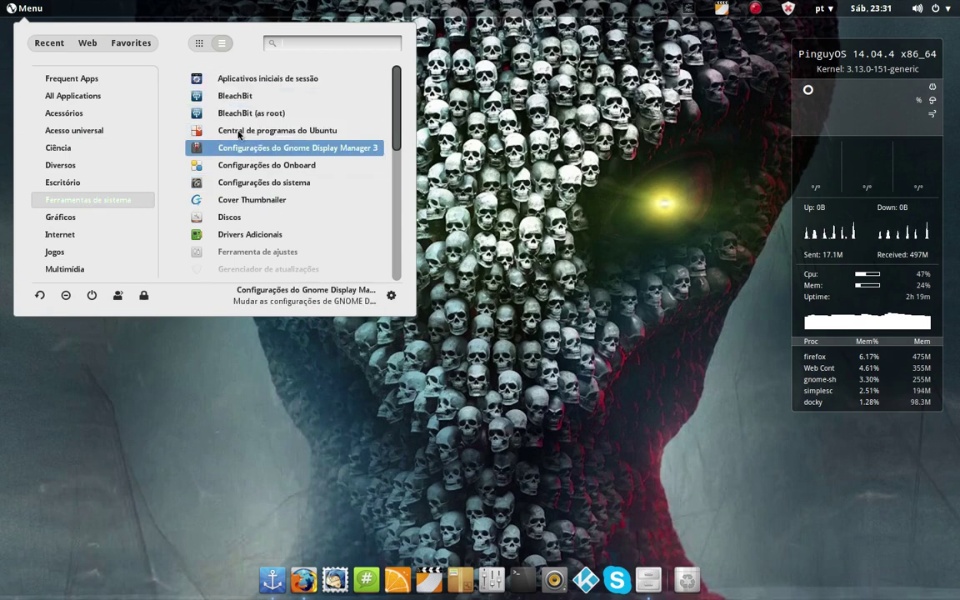
# - Examine the programs in Ferramentas de sistema, from the display manager settings down to Pinguy Builder
pyautogui.scroll(-3, 242, 119)
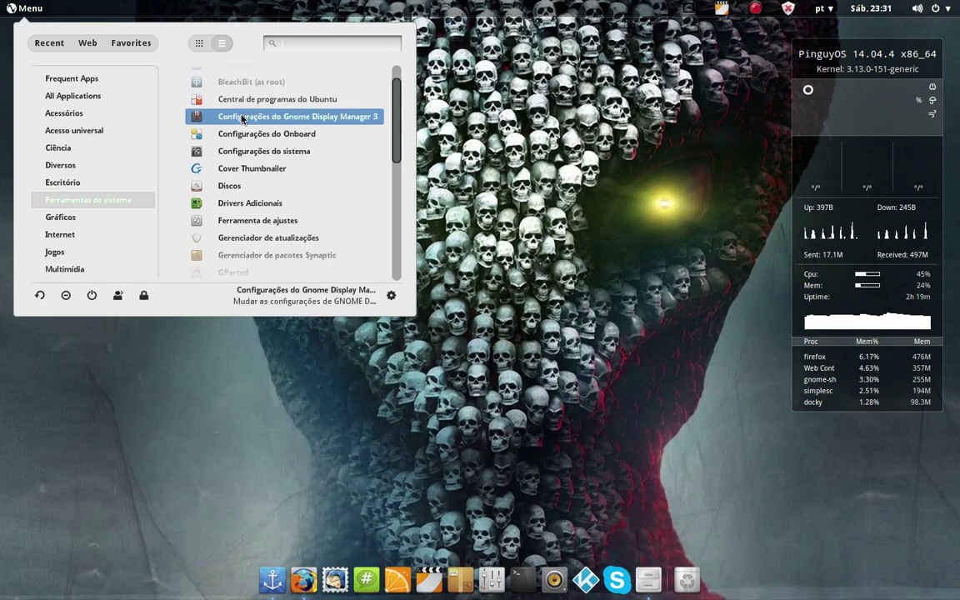
pyautogui.click(276, 136)
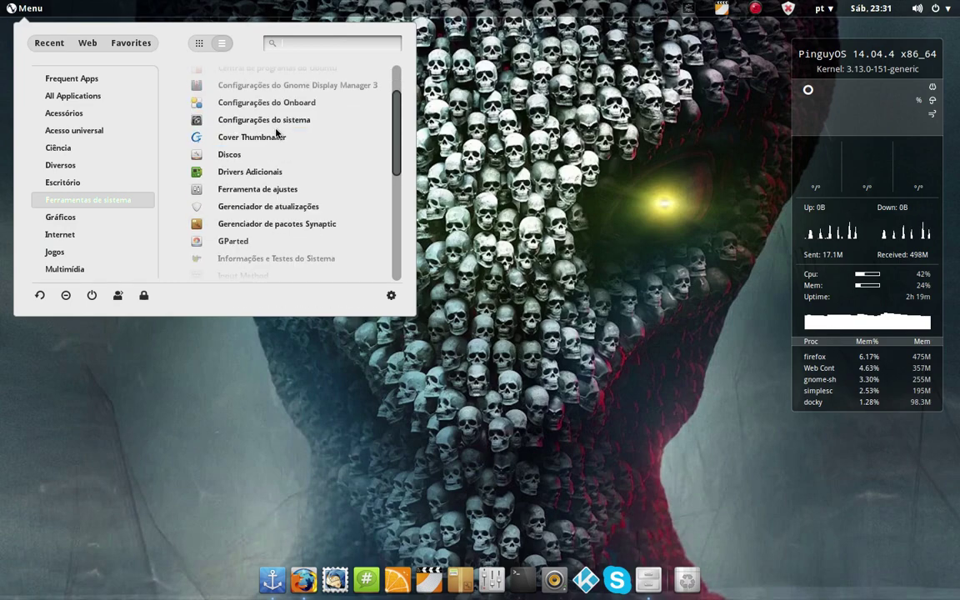
pyautogui.scroll(-3, 276, 132)
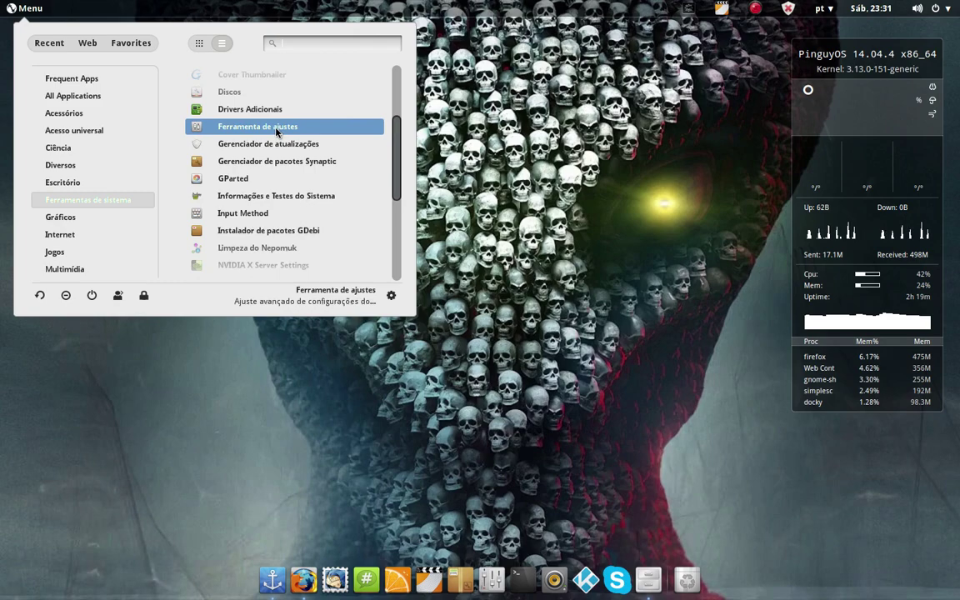
pyautogui.scroll(-2, 276, 132)
pyautogui.scroll(3, 274, 134)
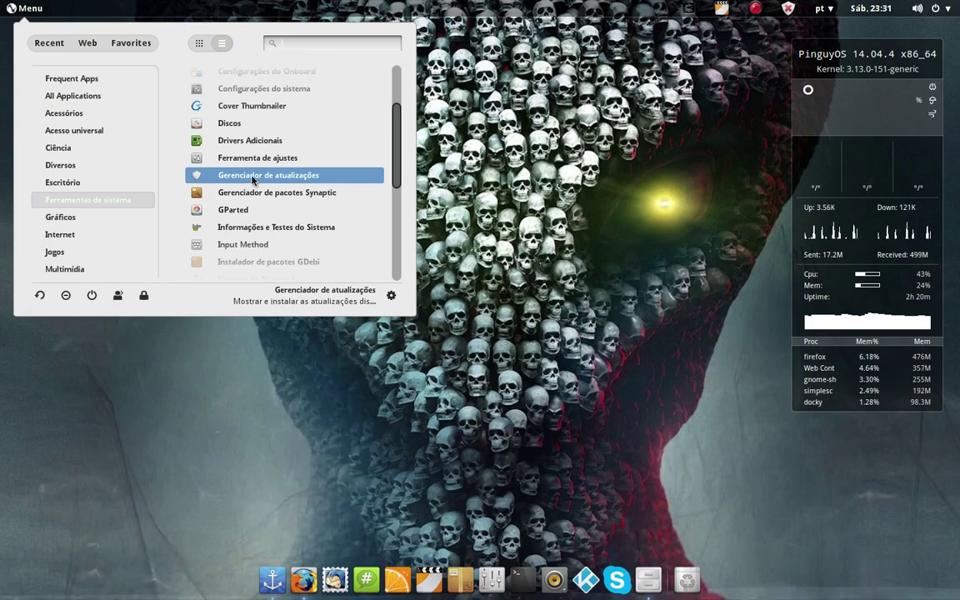
pyautogui.scroll(-4, 254, 184)
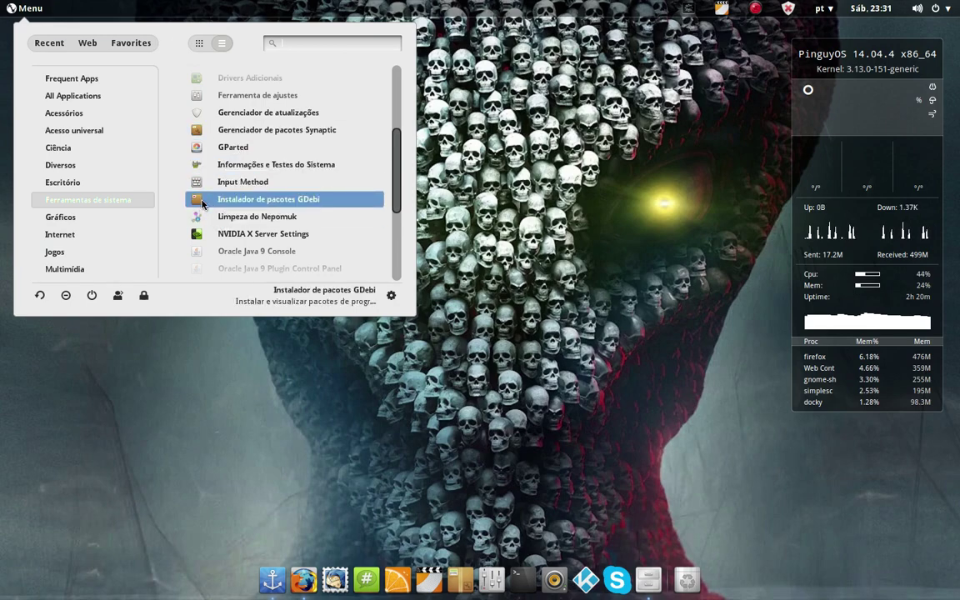
pyautogui.scroll(-2, 222, 163)
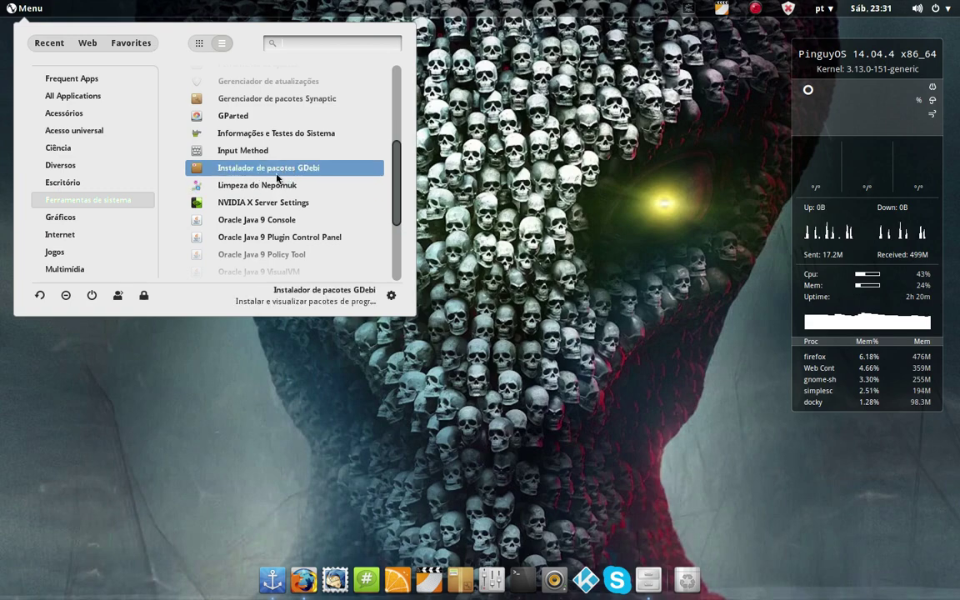
pyautogui.scroll(-2, 271, 177)
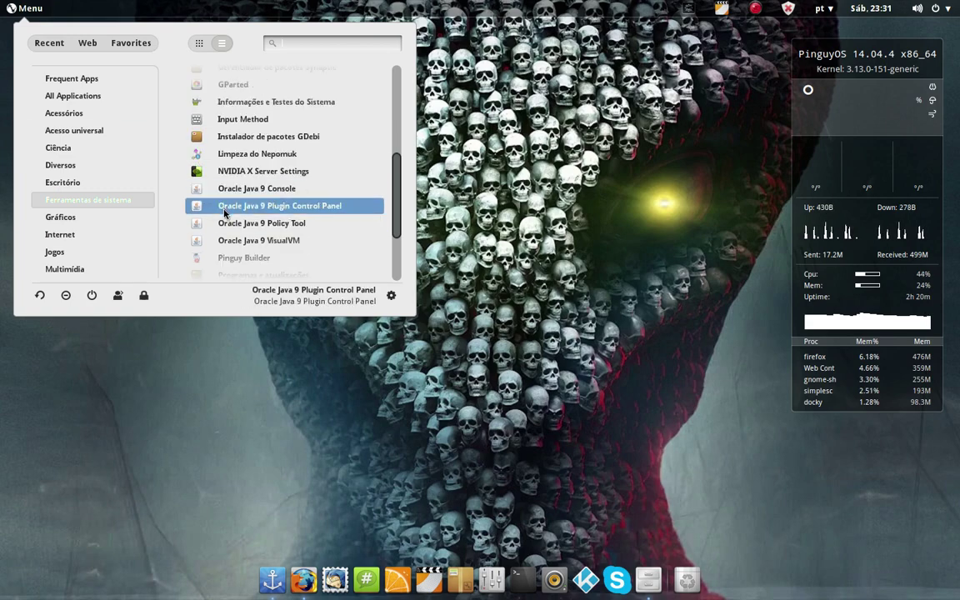
pyautogui.scroll(-2, 211, 200)
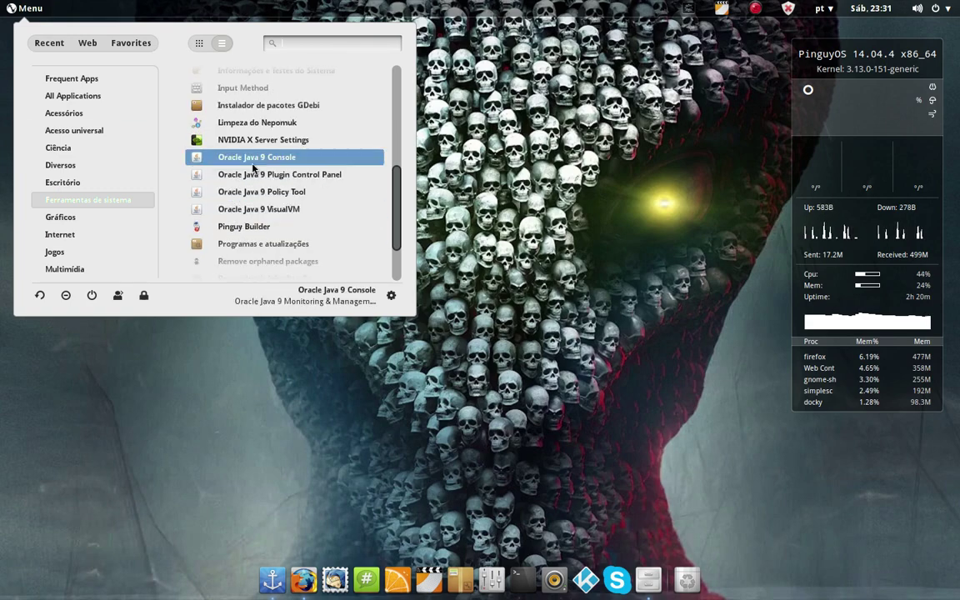
pyautogui.scroll(-2, 250, 197)
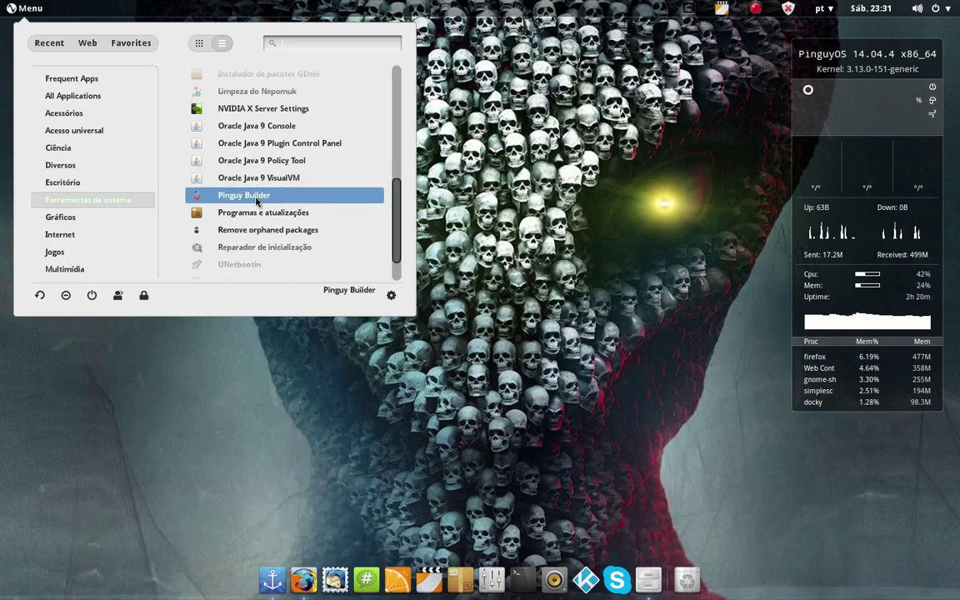
# - Launch Pinguy Builder, authorising it with the account password, and close it after viewing its actions
pyautogui.click(256, 197)
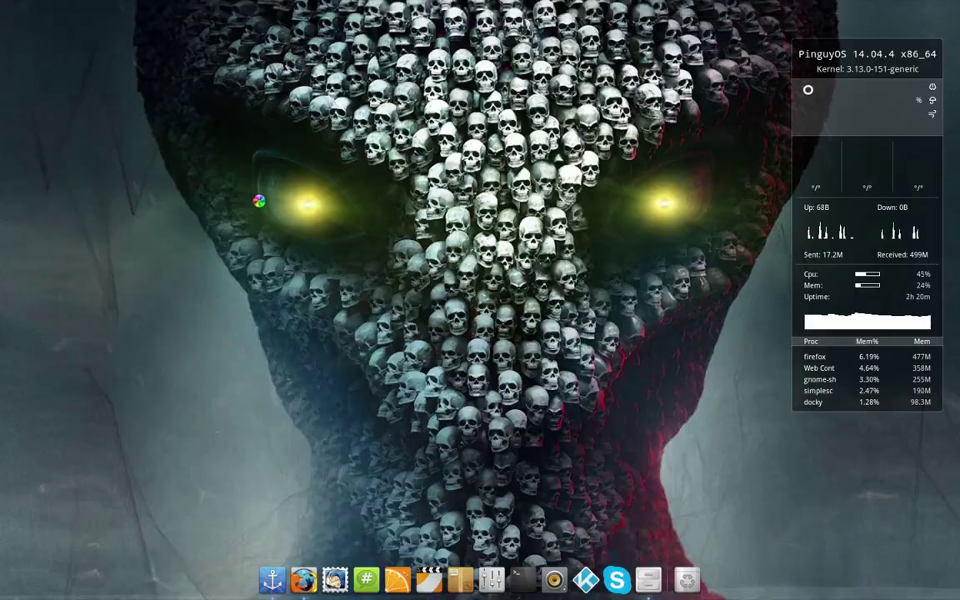
pyautogui.write('**')
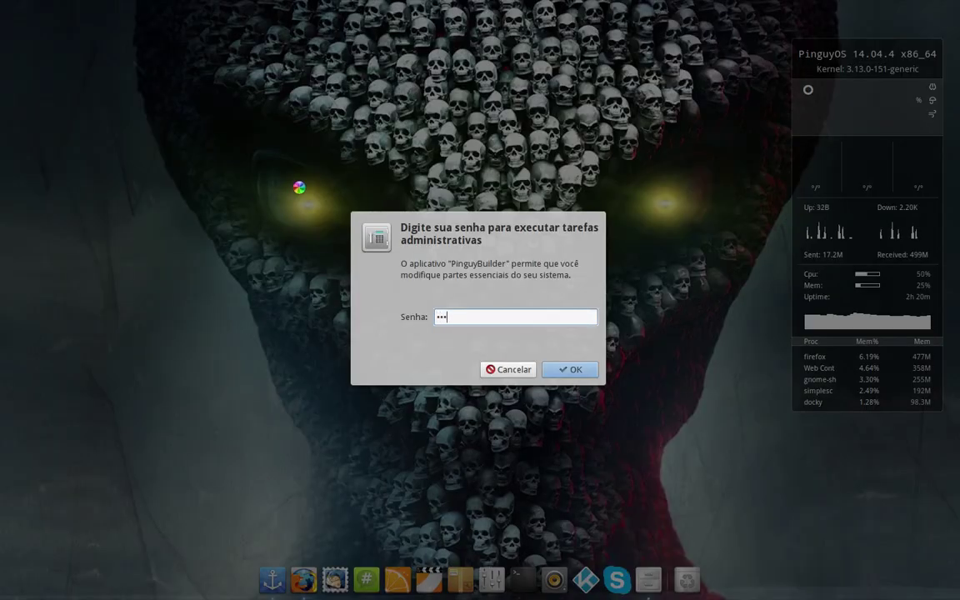
pyautogui.press('Return')
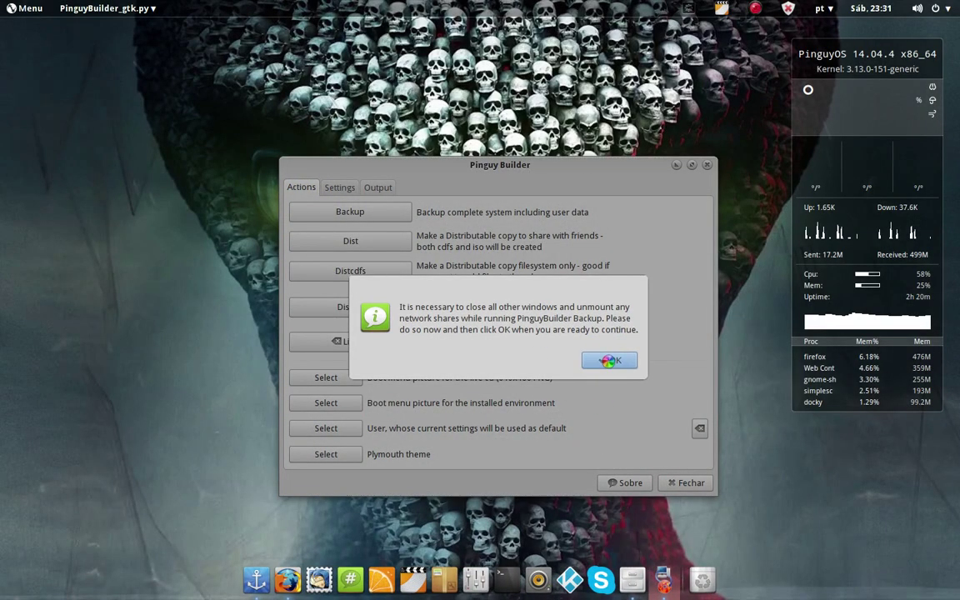
pyautogui.click(591, 339)
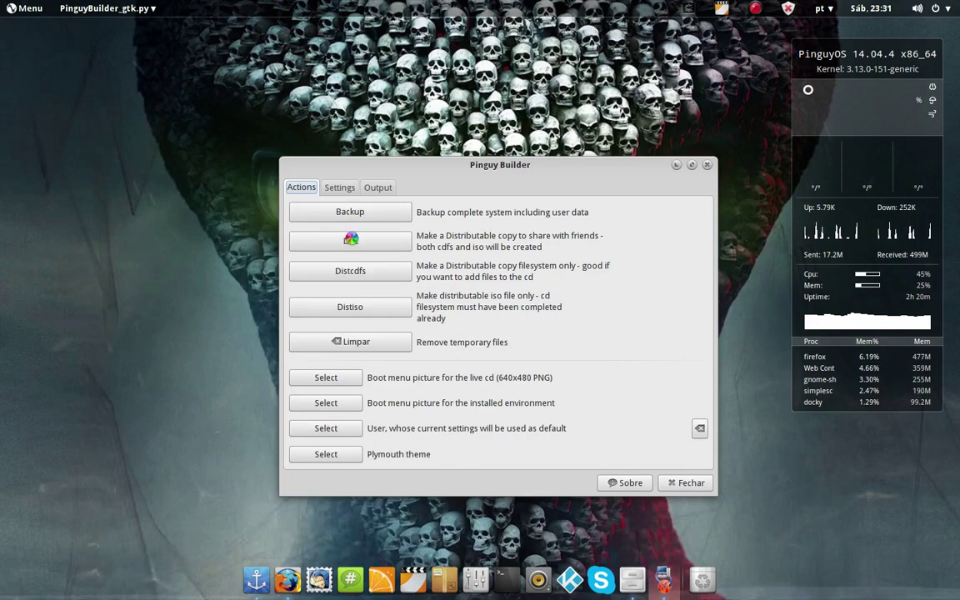
pyautogui.click(706, 164)
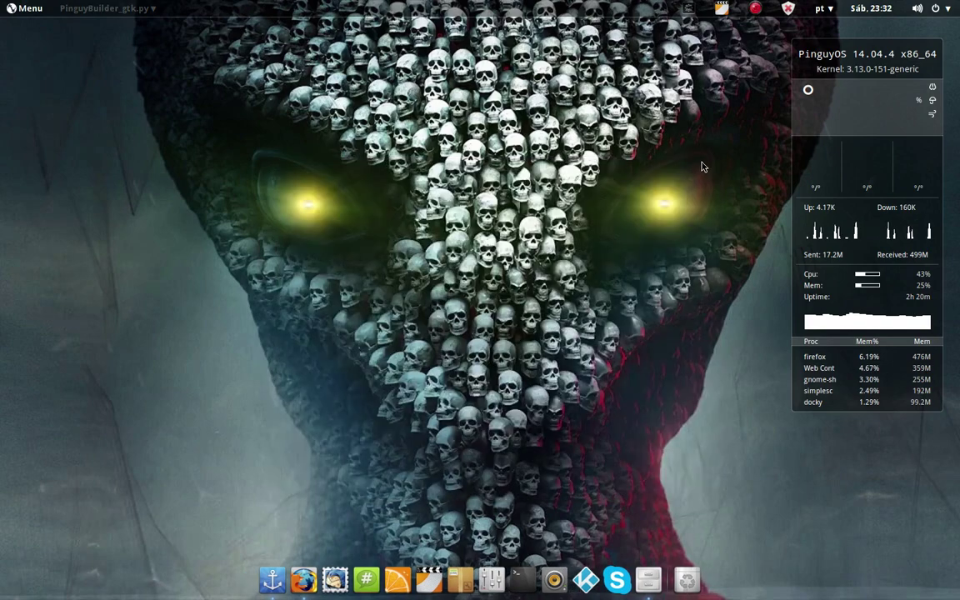
# - Look through the rest of Ferramentas de sistema, down to Y PPA Manager
pyautogui.click(28, 8)
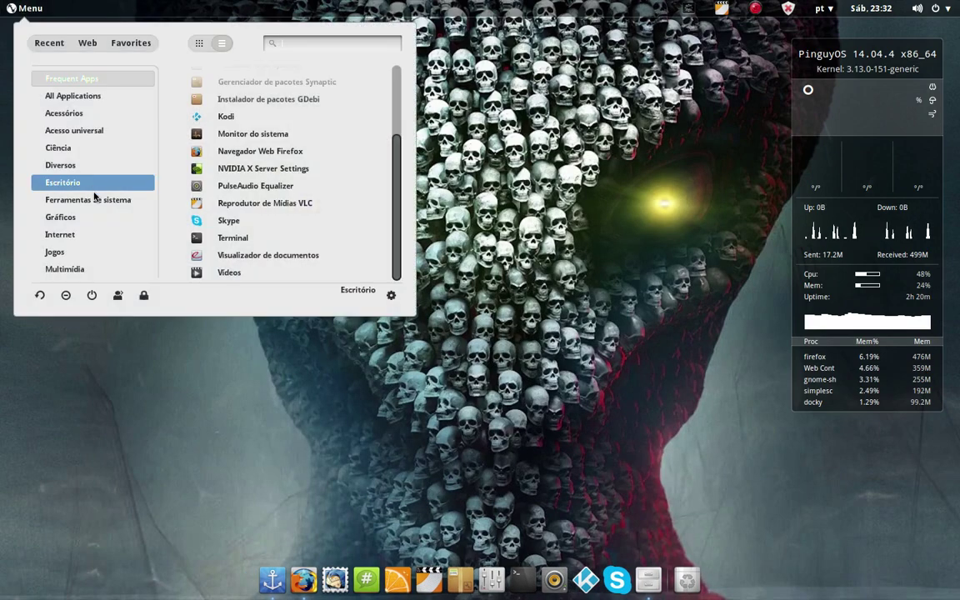
pyautogui.click(100, 199)
pyautogui.scroll(-4, 315, 225)
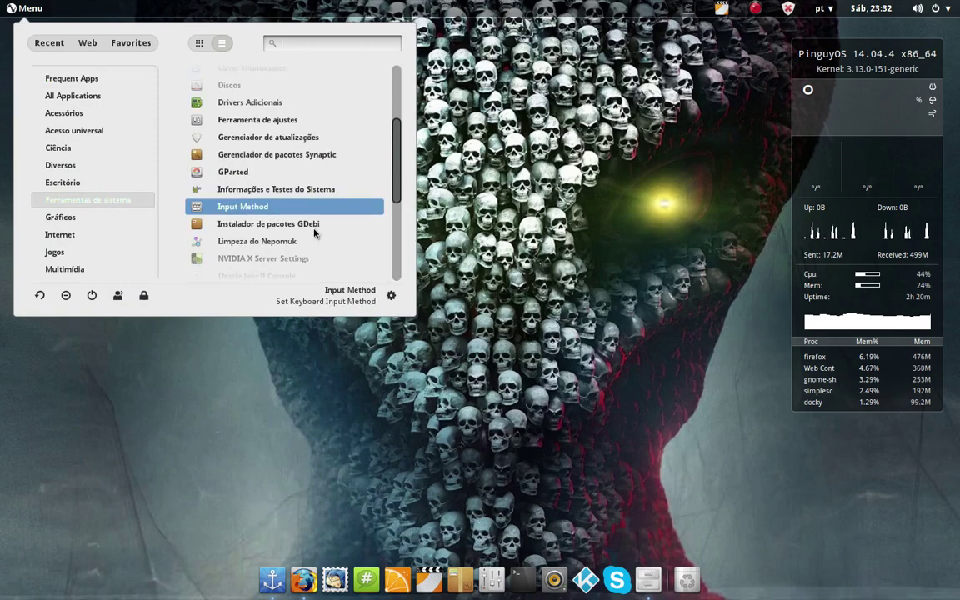
pyautogui.scroll(-2, 267, 257)
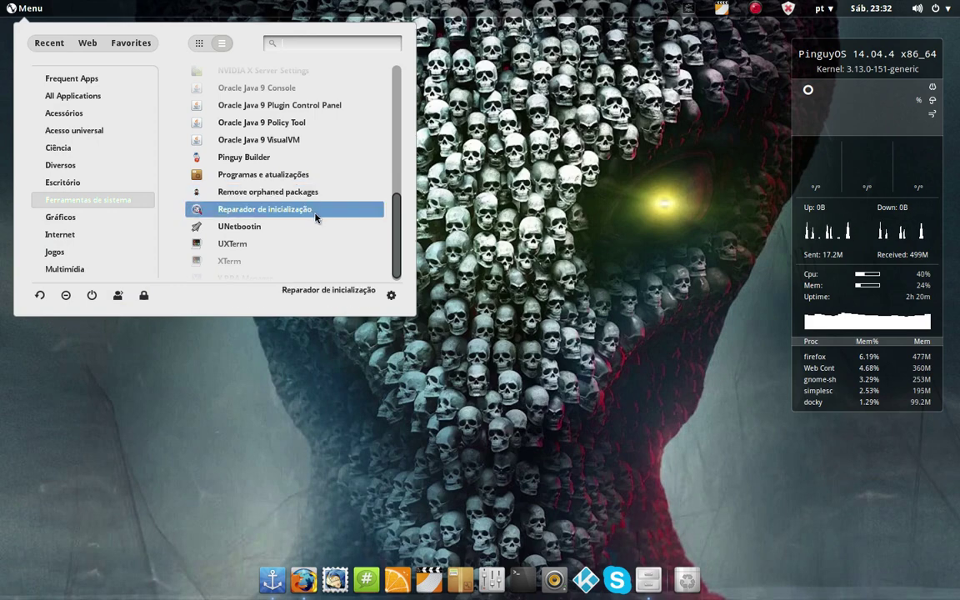
pyautogui.scroll(-1, 282, 235)
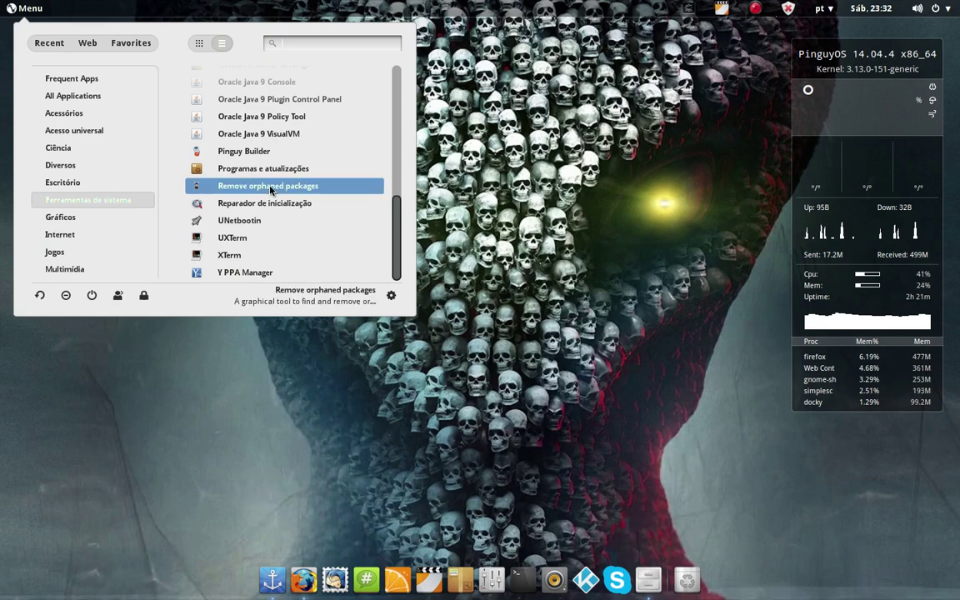
# - View the Gráficos programs, launch LRF Viewer from there, and close its window
pyautogui.moveTo(81, 220)
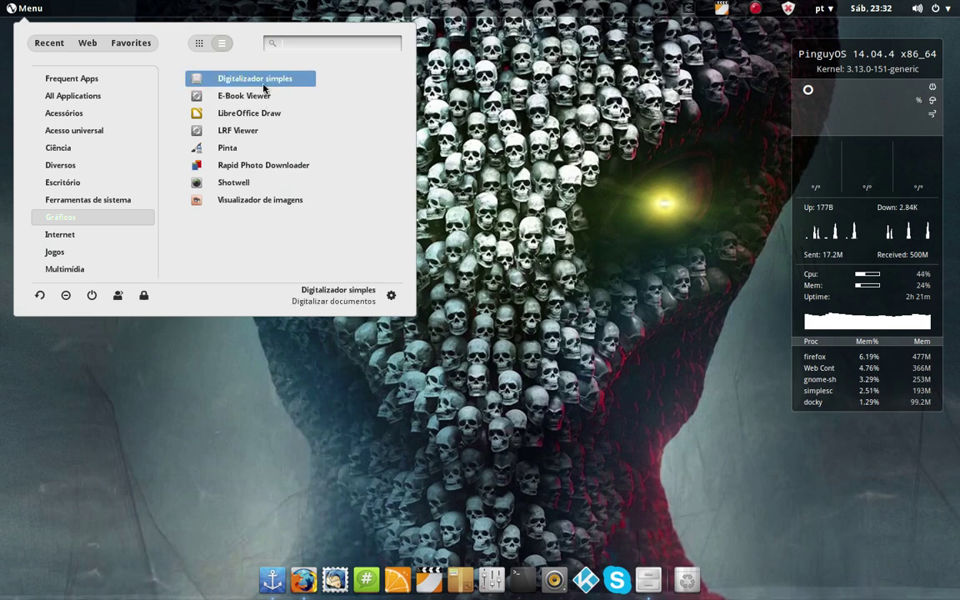
pyautogui.click(261, 133)
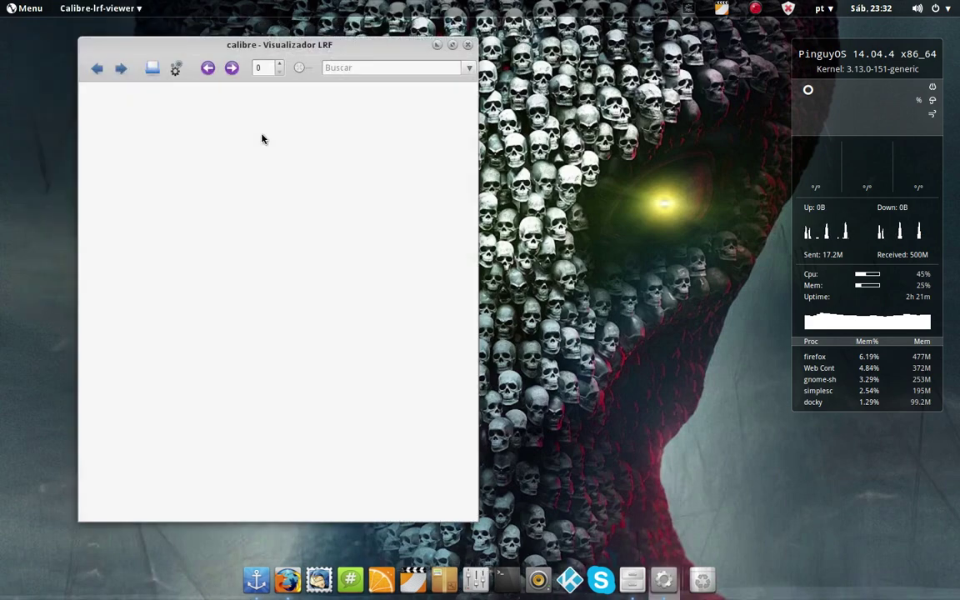
pyautogui.click(468, 45)
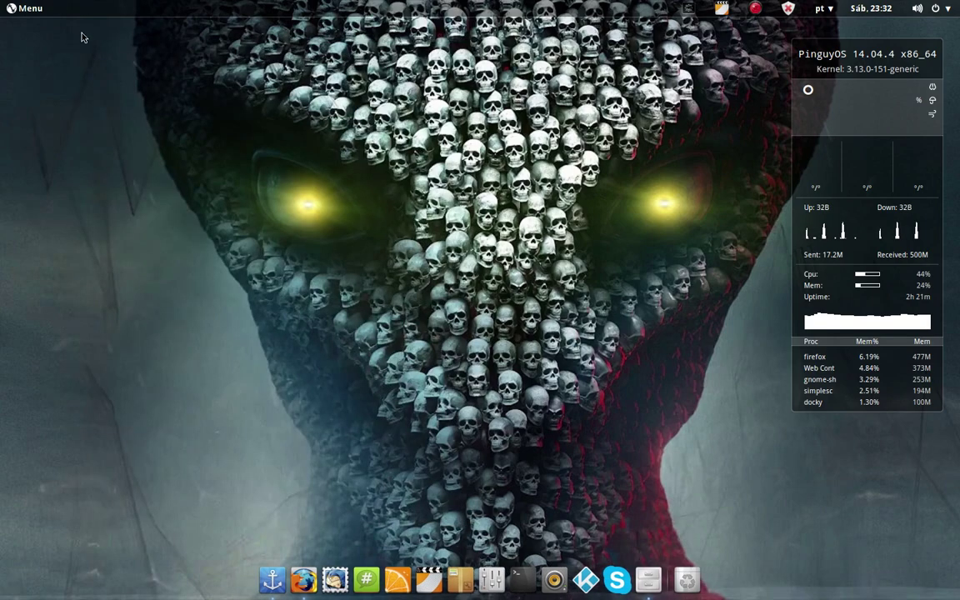
# - Return to the Gráficos category by way of Ferramentas de sistema, and launch Rapid Photo Downloader
pyautogui.click(36, 14)
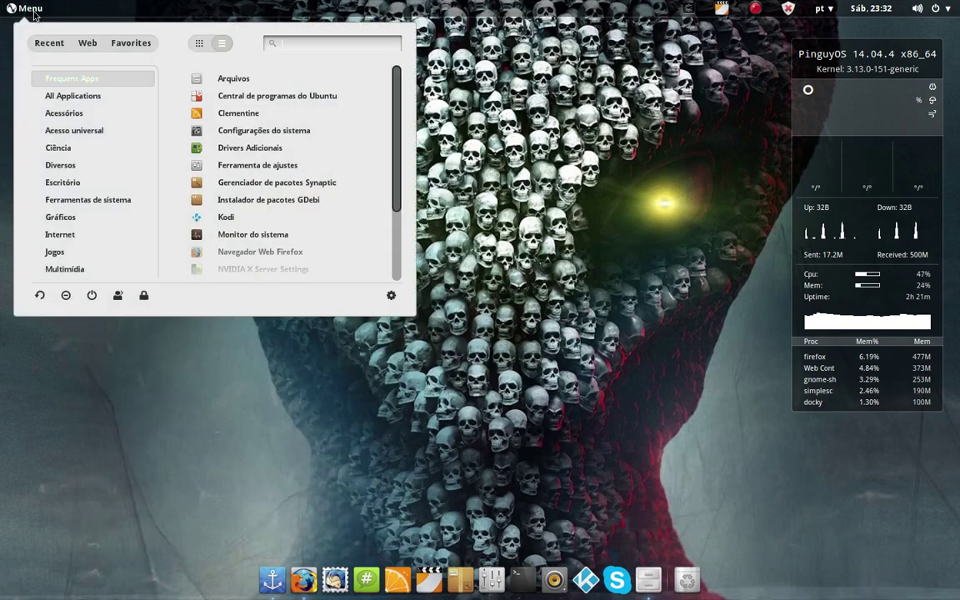
pyautogui.click(92, 202)
pyautogui.scroll(-6, 225, 200)
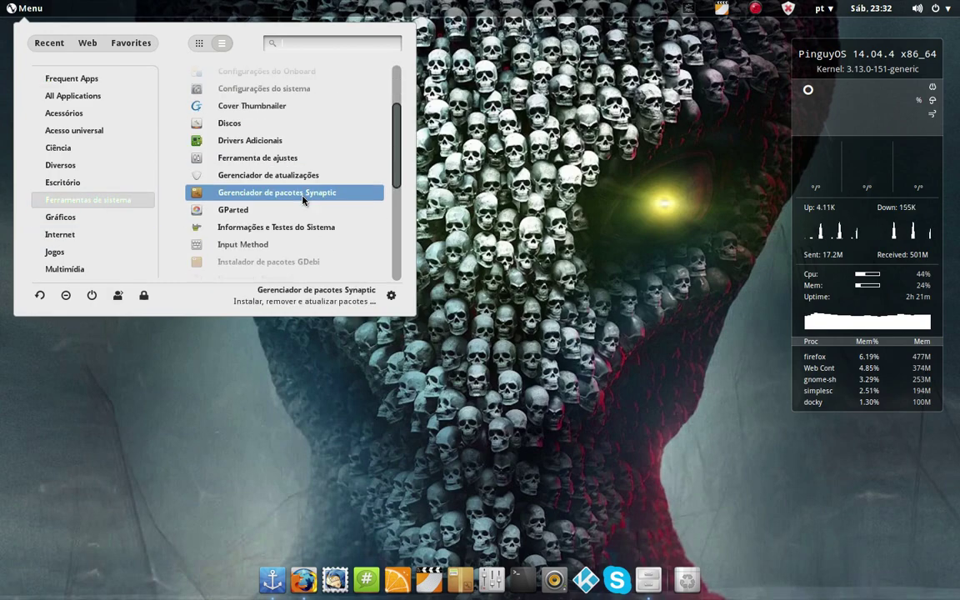
pyautogui.click(136, 218)
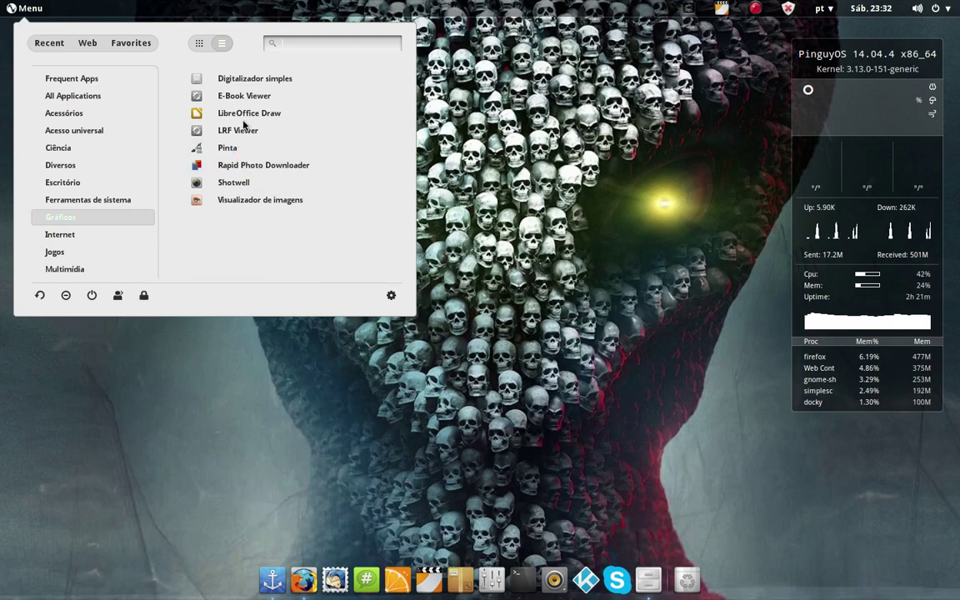
pyautogui.click(268, 167)
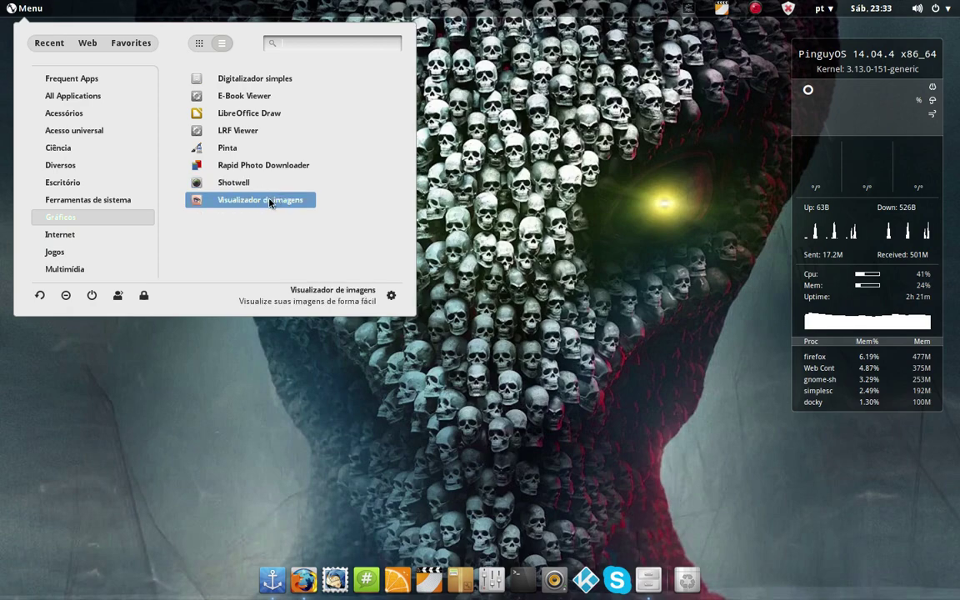
pyautogui.click(258, 166)
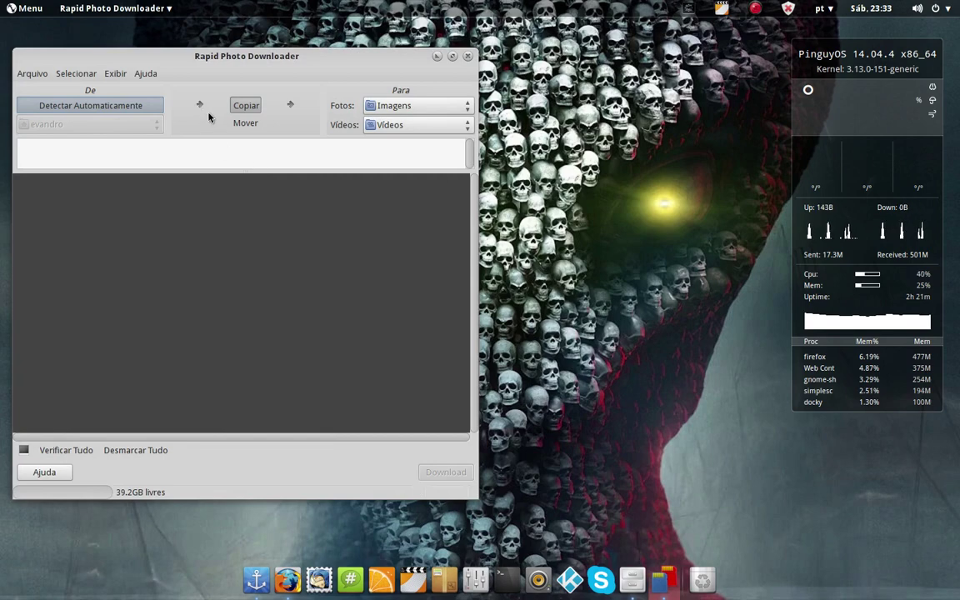
# - View Rapid Photo Downloader's about information, and close the program
pyautogui.click(153, 76)
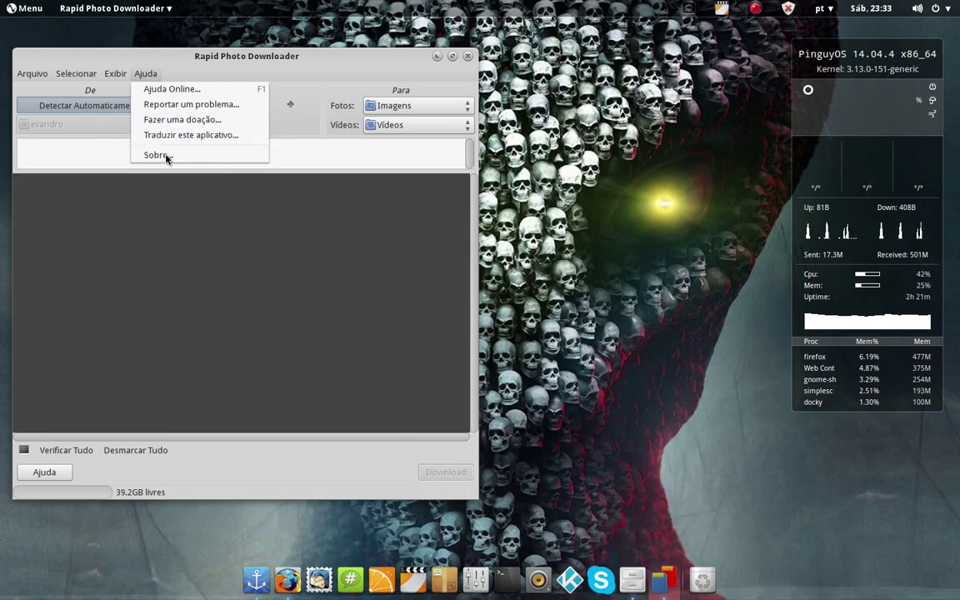
pyautogui.click(166, 156)
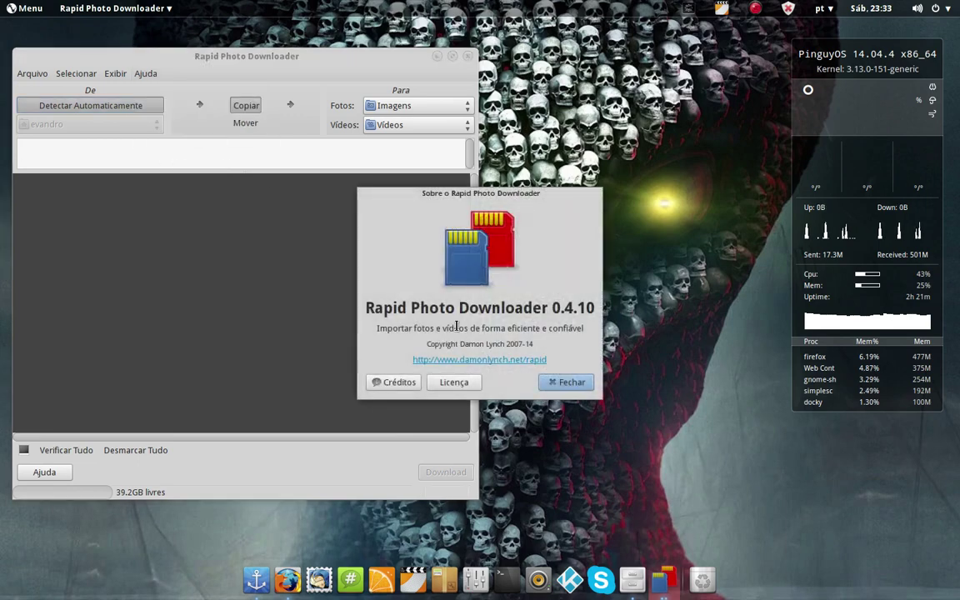
pyautogui.click(566, 385)
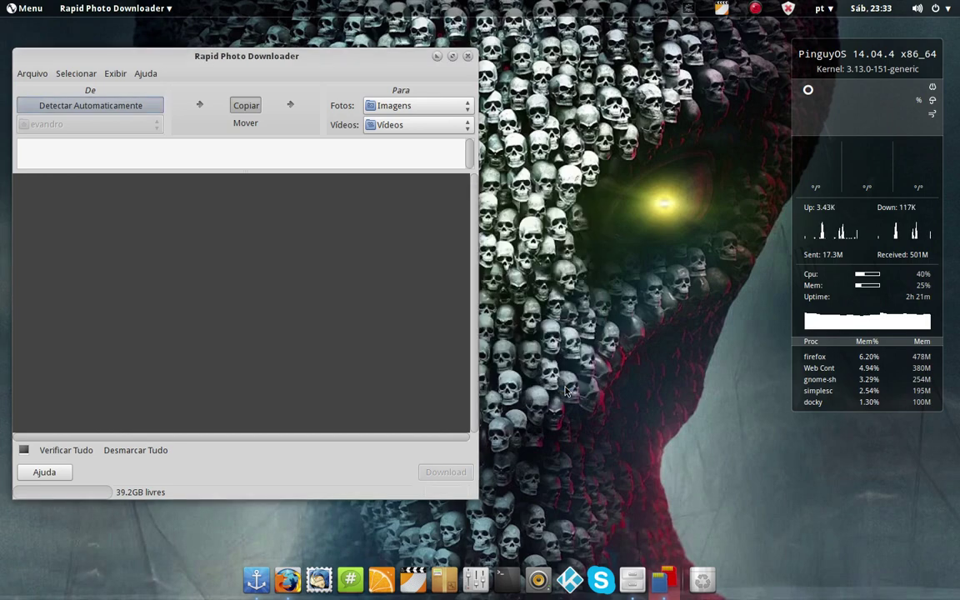
pyautogui.click(467, 56)
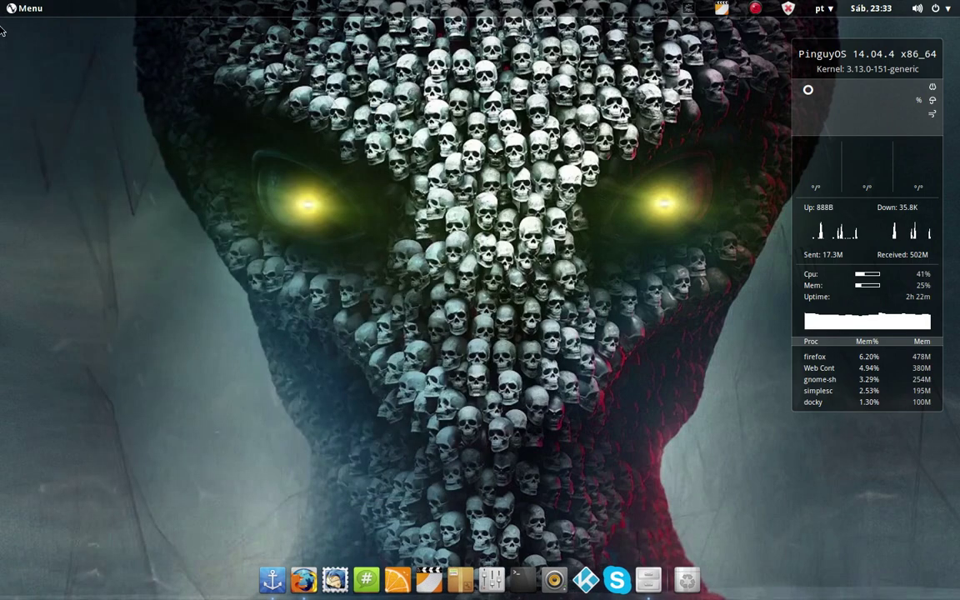
# - Show the programs in the Internet category, and launch Deluge
pyautogui.click(22, 8)
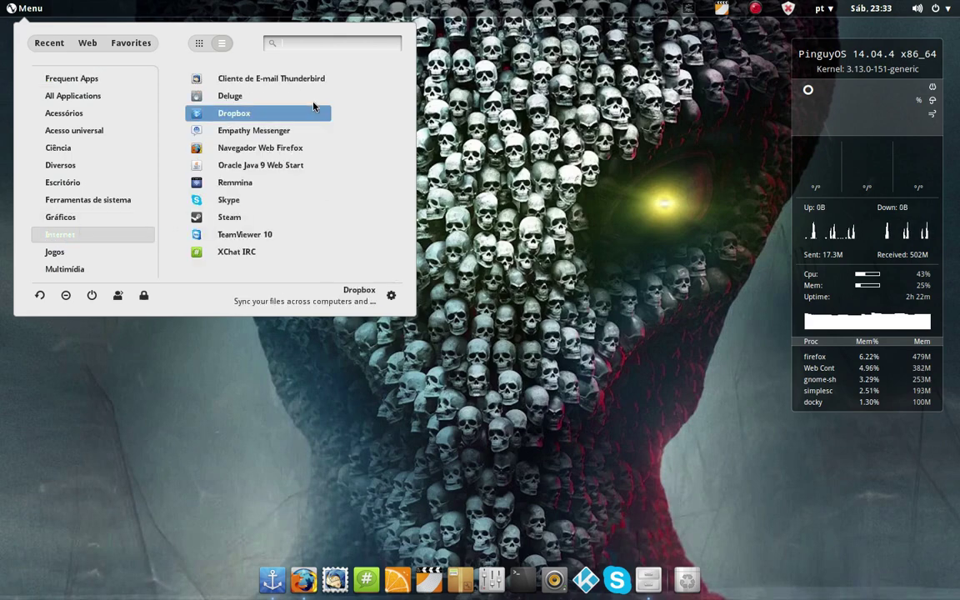
pyautogui.click(240, 104)
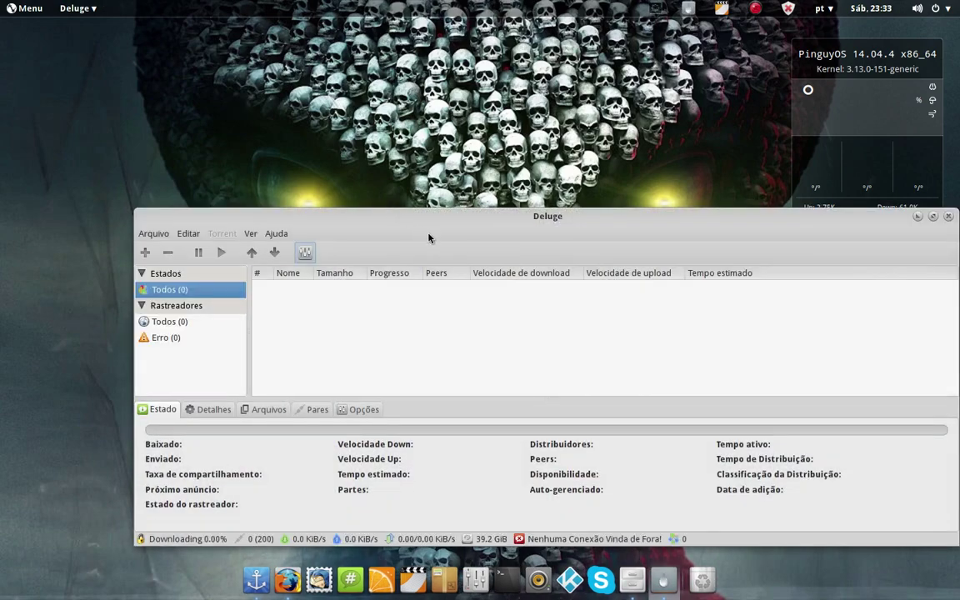
# - Move the Deluge window higher on the desktop, and view the program's about information
pyautogui.moveTo(432, 220); pyautogui.dragTo(360, 110)
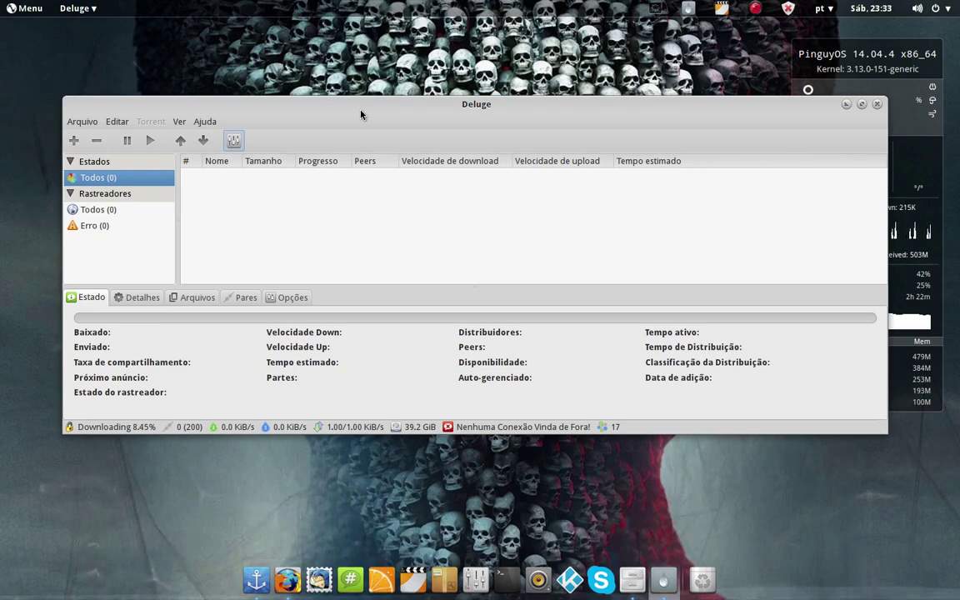
pyautogui.click(205, 123)
pyautogui.click(216, 187)
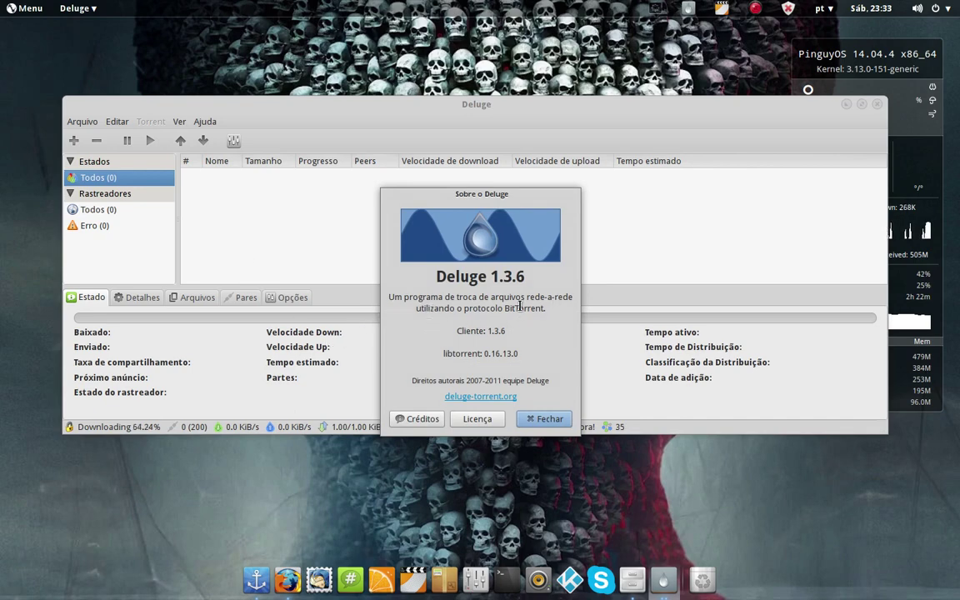
pyautogui.click(543, 419)
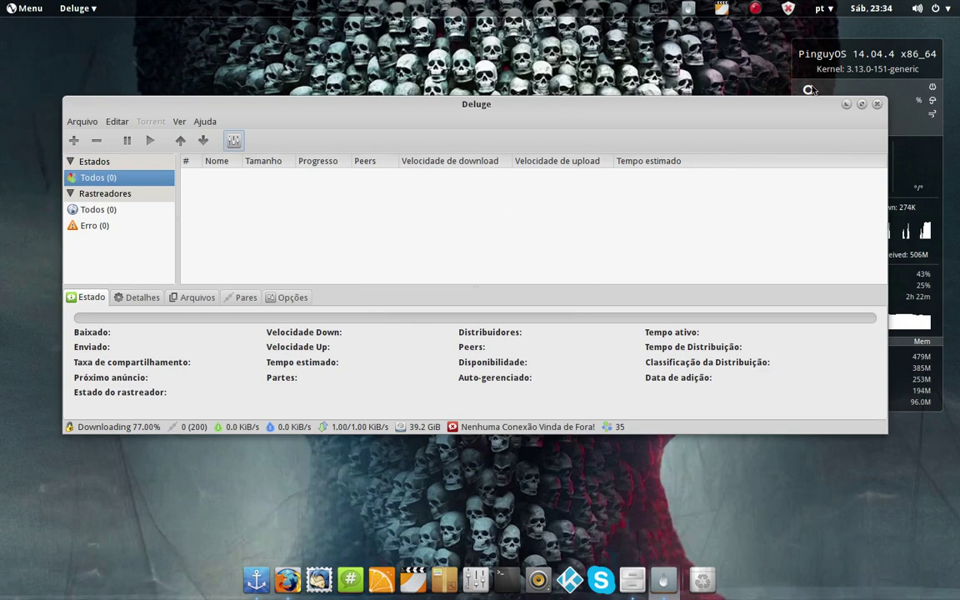
# - Close the Deluge window, and quit the instance still running in the background
pyautogui.click(876, 104)
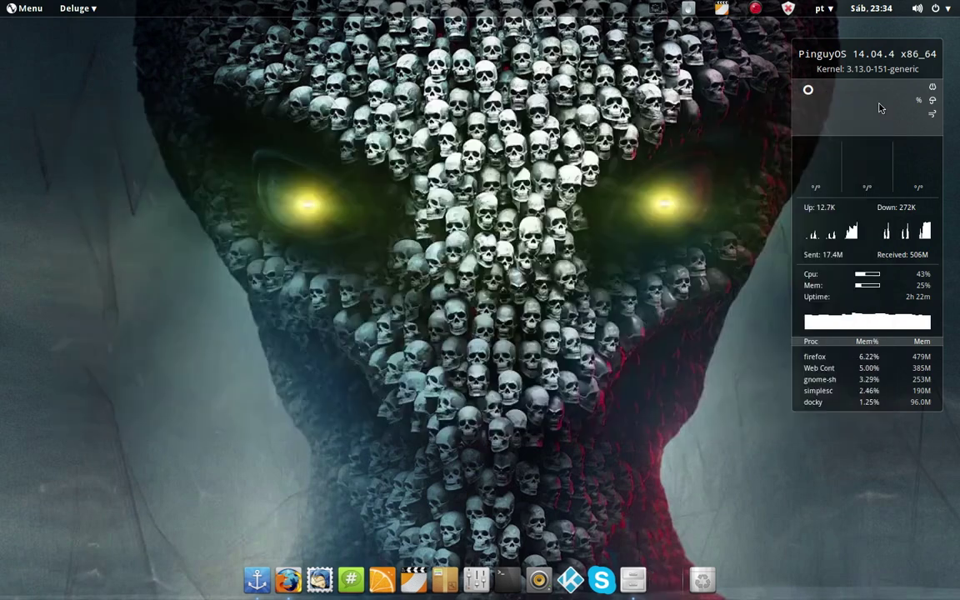
pyautogui.click(688, 12)
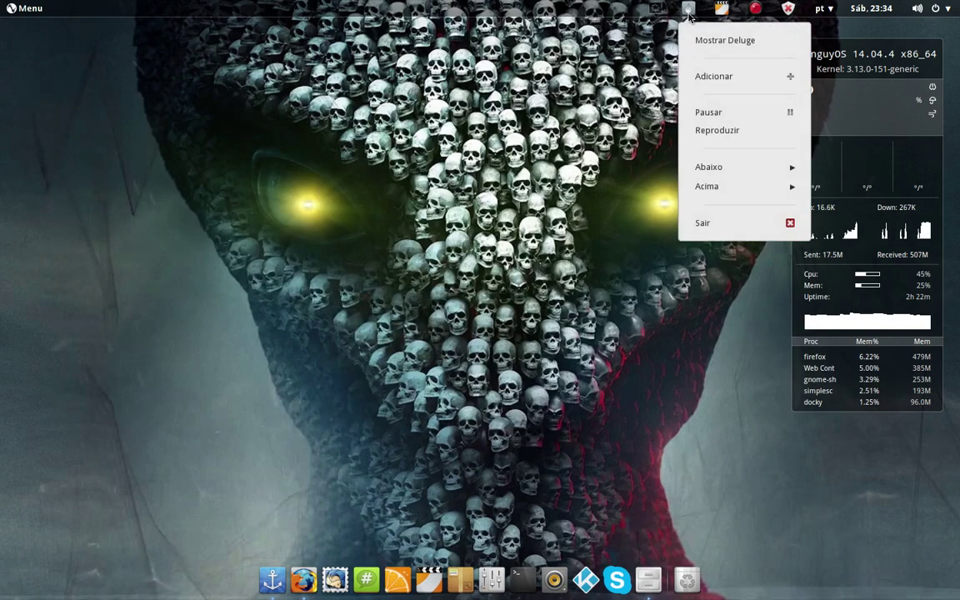
pyautogui.click(697, 221)
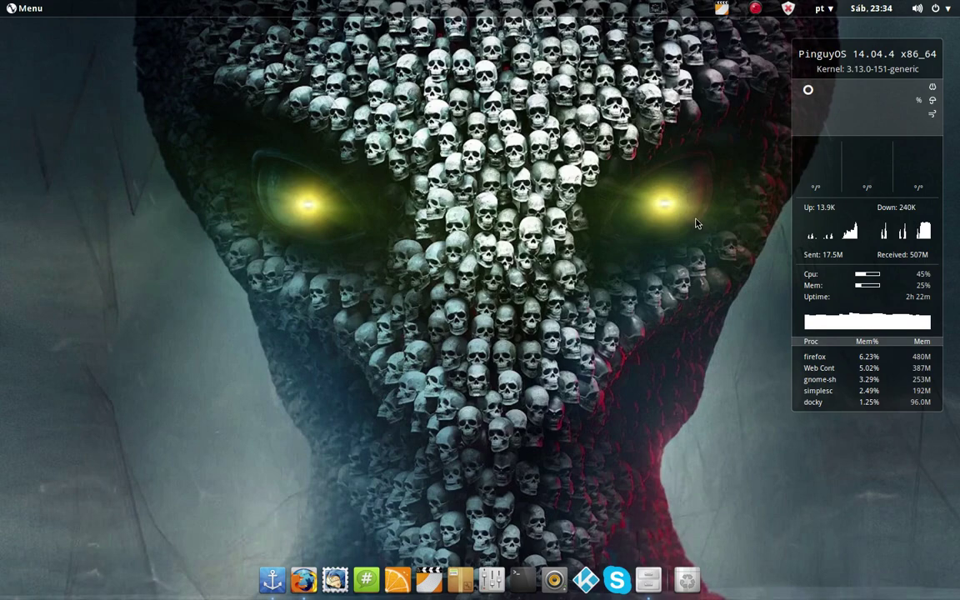
# - View the programs in the Internet category and those in the Jogos category
pyautogui.click(25, 8)
pyautogui.moveTo(83, 234)
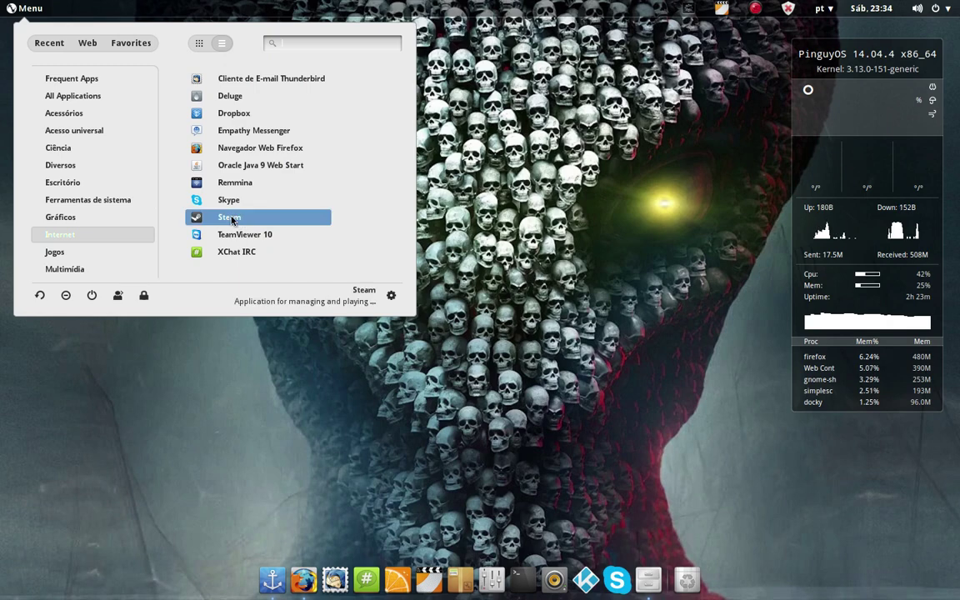
pyautogui.click(60, 253)
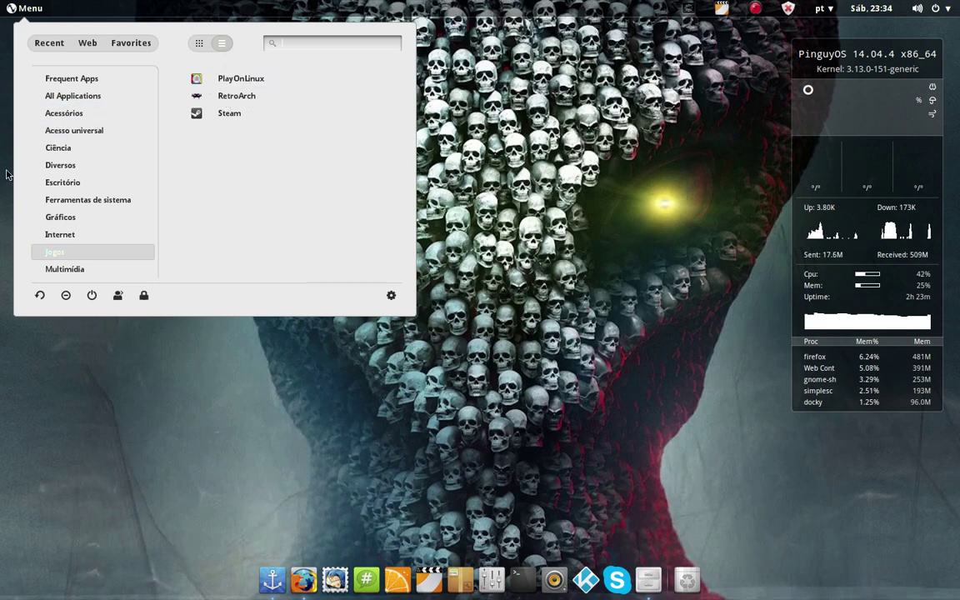
# - Show the programs in the Multimídia category, and launch Arista Transcoder
pyautogui.moveTo(63, 274)
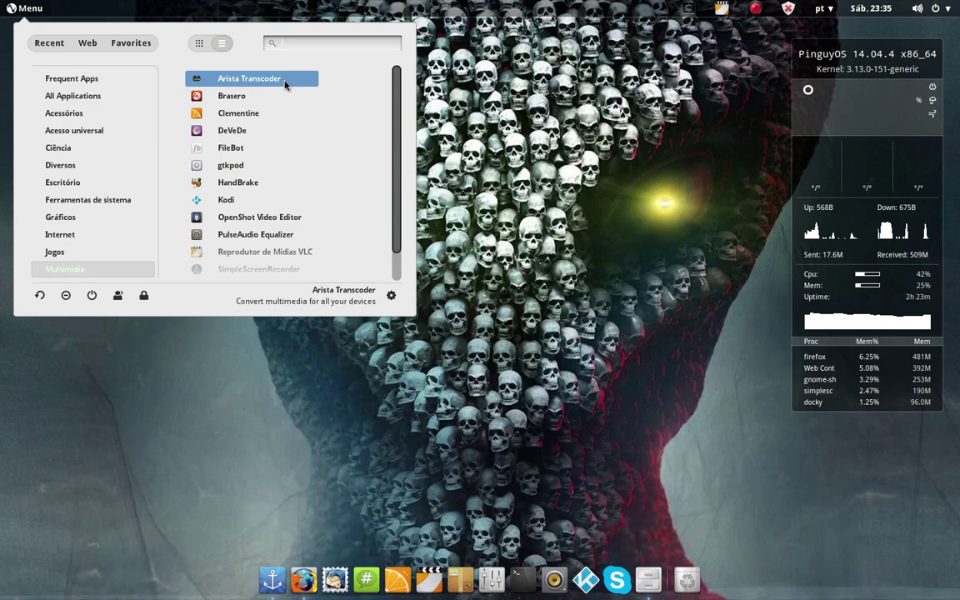
pyautogui.click(250, 79)
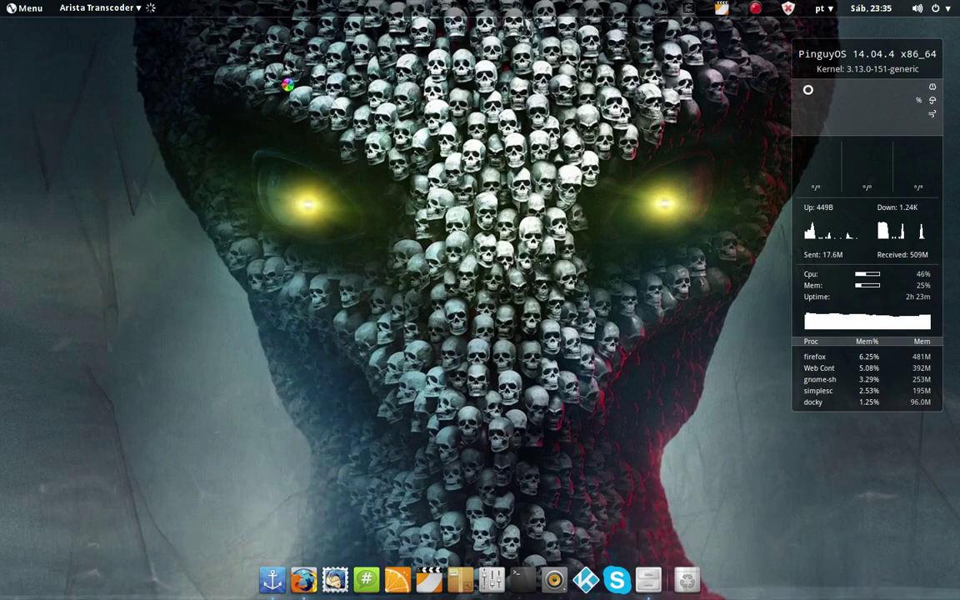
pyautogui.click(18, 8)
pyautogui.click(474, 215)
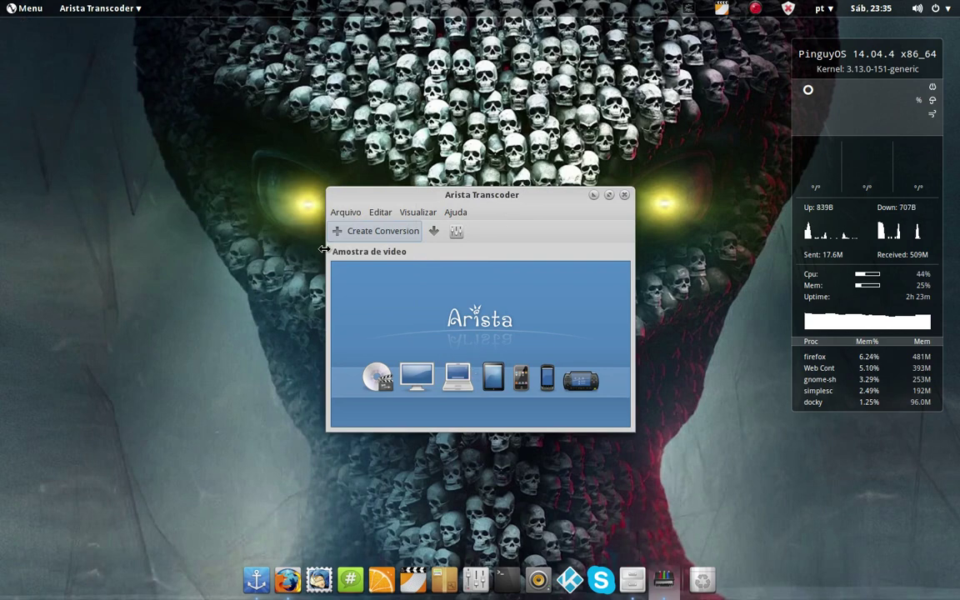
# - View Arista Transcoder's about information, and close the program
pyautogui.click(454, 213)
pyautogui.click(466, 228)
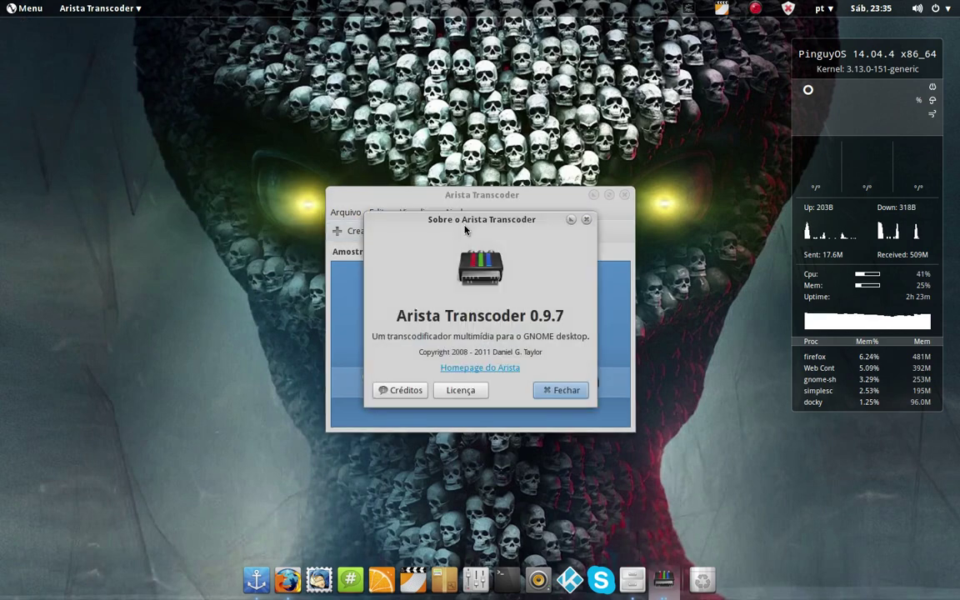
pyautogui.click(557, 390)
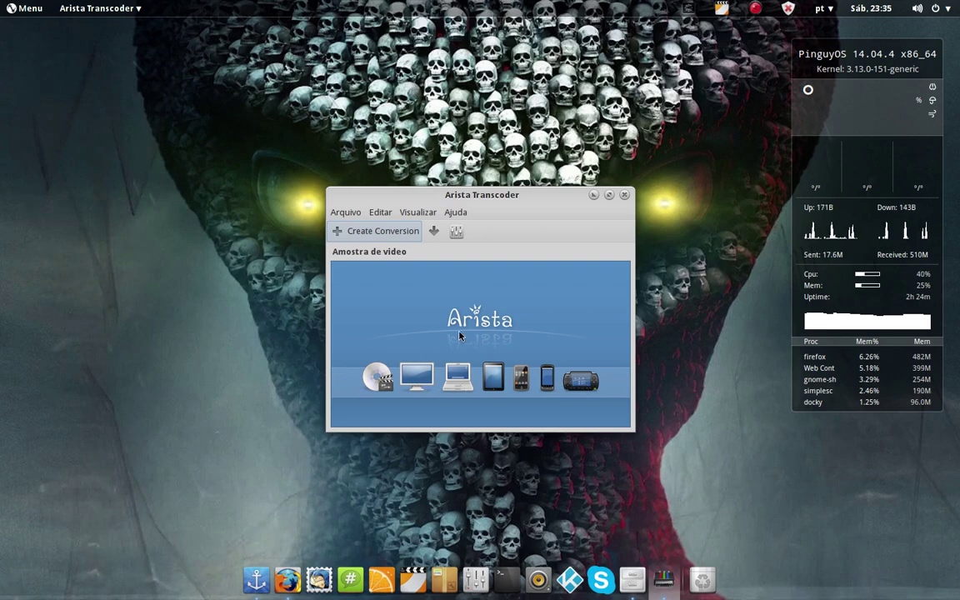
pyautogui.click(624, 194)
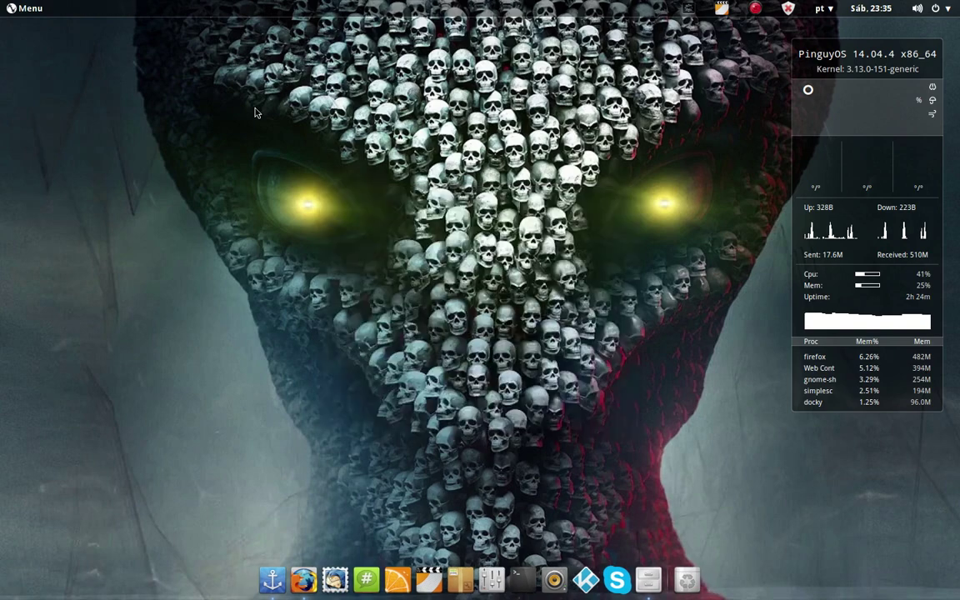
# - Return to the Multimídia category, and launch gtkpod from there
pyautogui.click(25, 8)
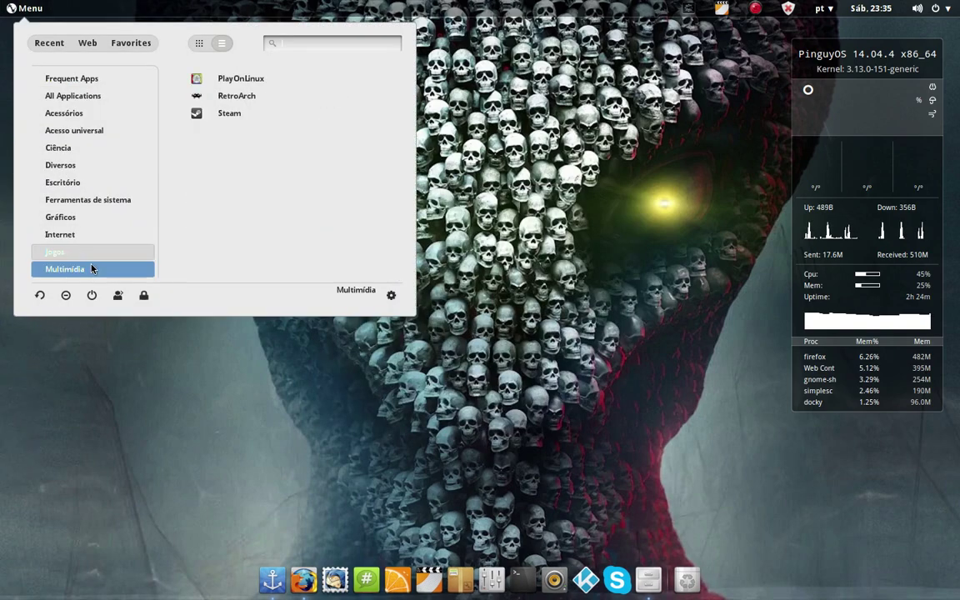
pyautogui.scroll(-1, 308, 98)
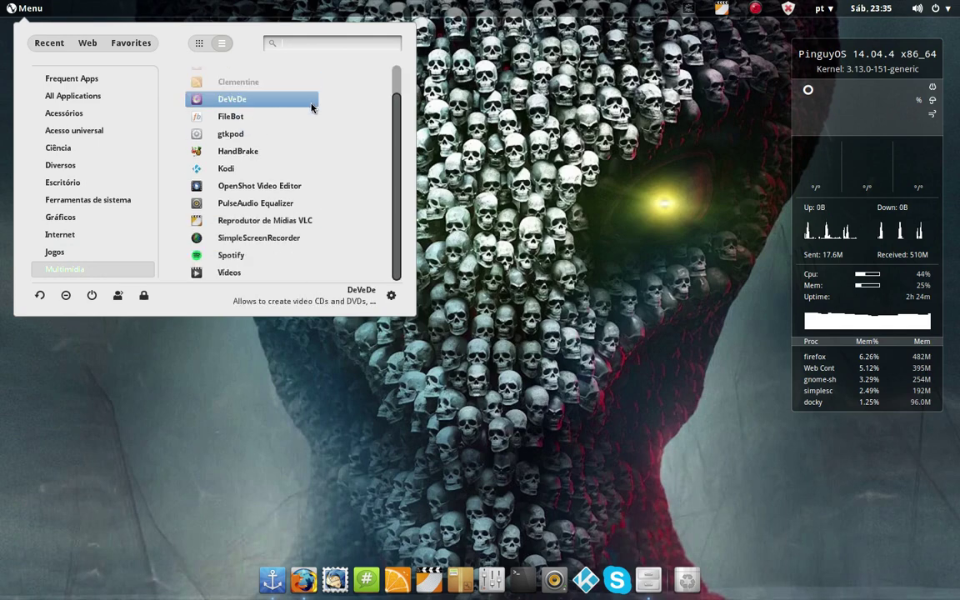
pyautogui.click(245, 140)
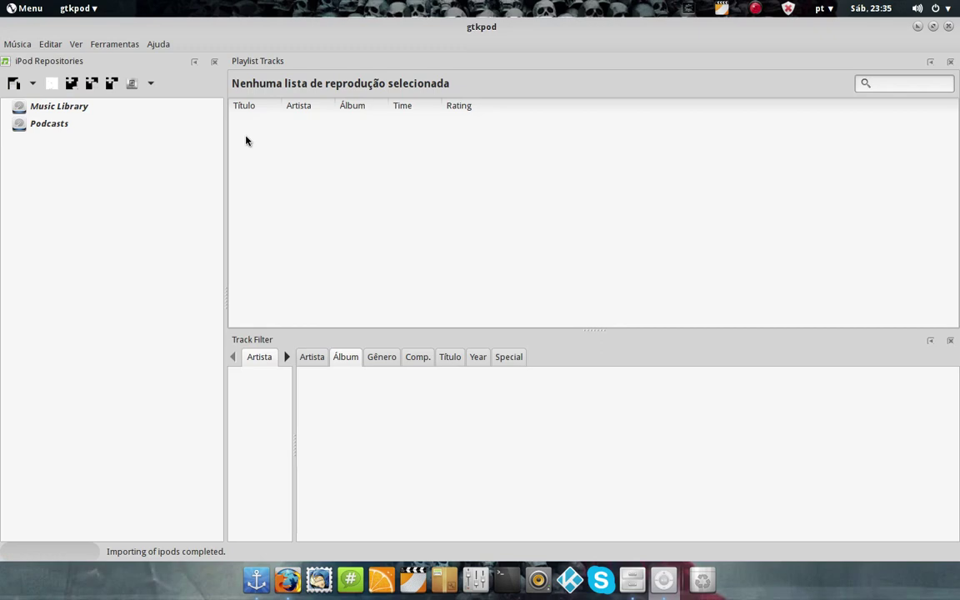
# - Restore the gtkpod window from its maximized size, and quit the program without saving changes
pyautogui.click(932, 27)
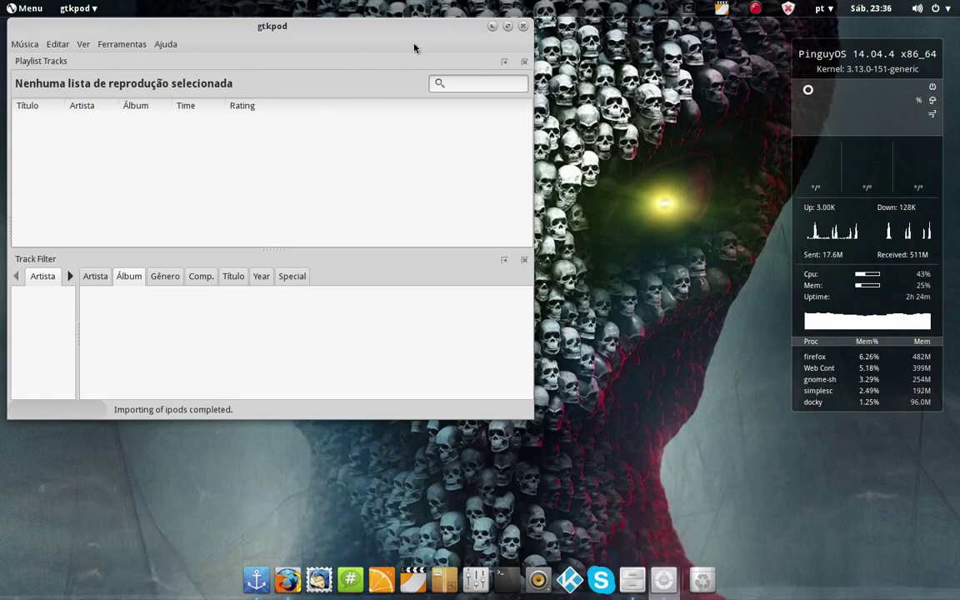
pyautogui.click(523, 27)
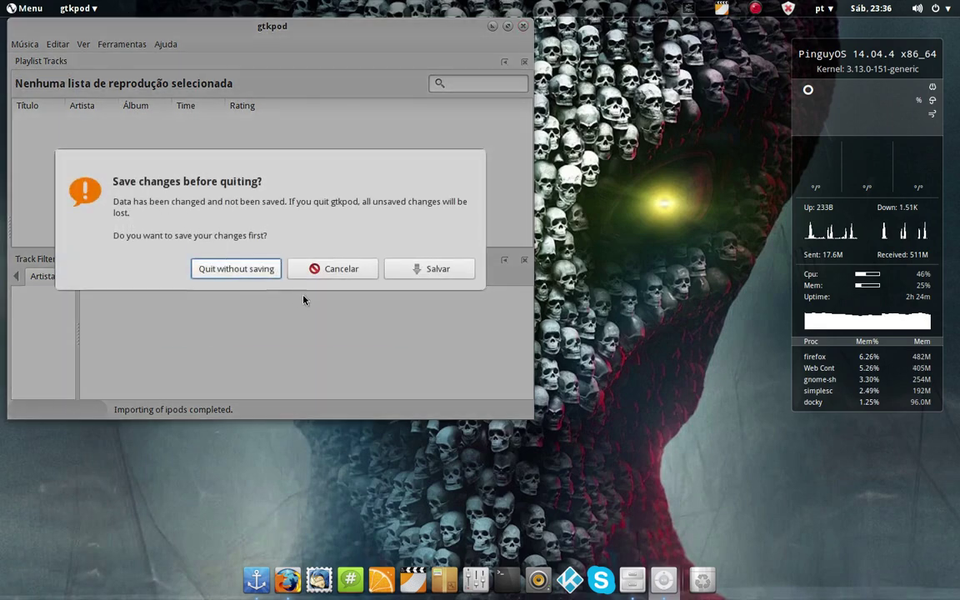
pyautogui.click(266, 269)
# - Look through the full list of programs in the Multimídia category
pyautogui.click(25, 9)
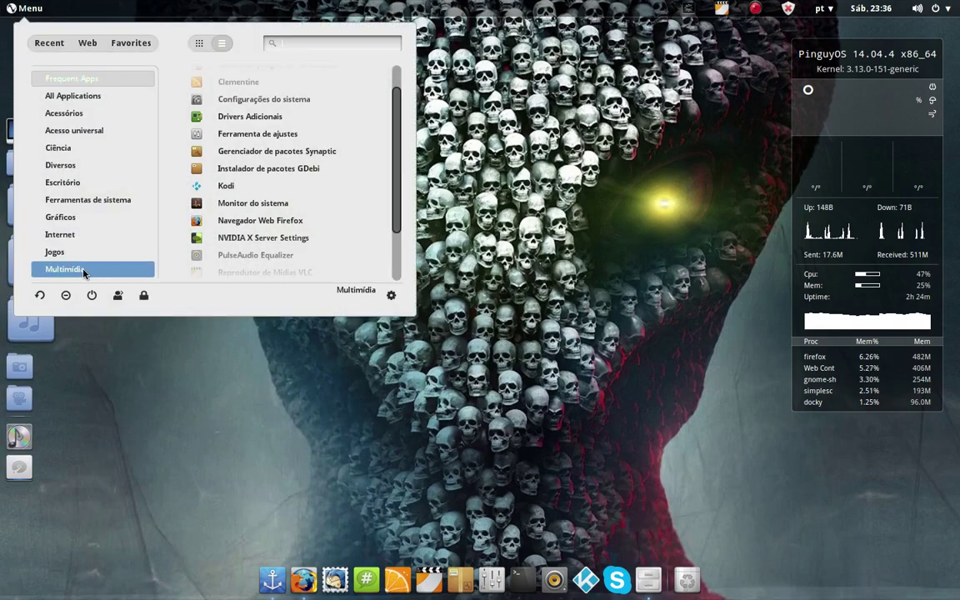
pyautogui.click(67, 269)
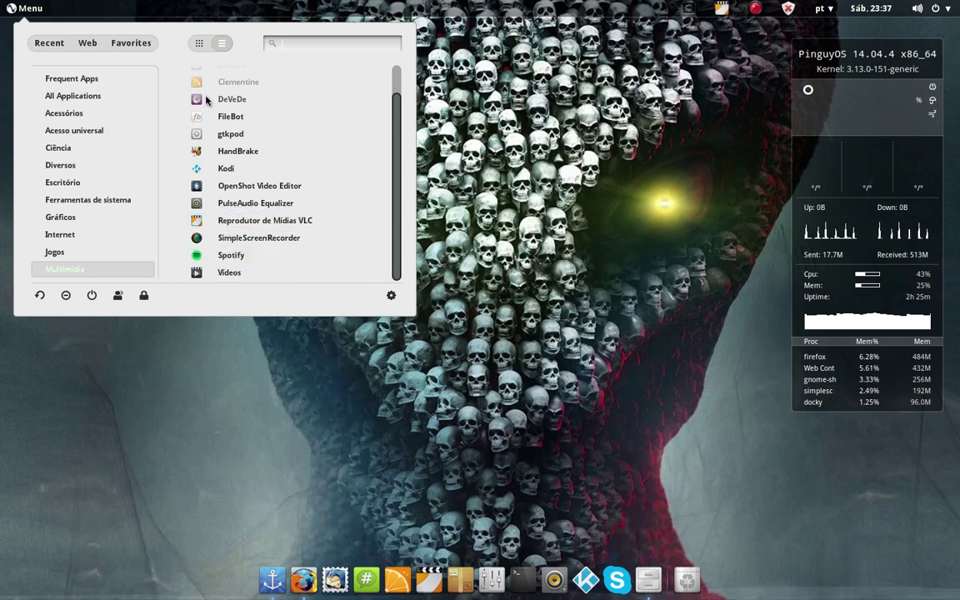
pyautogui.scroll(2, 267, 166)
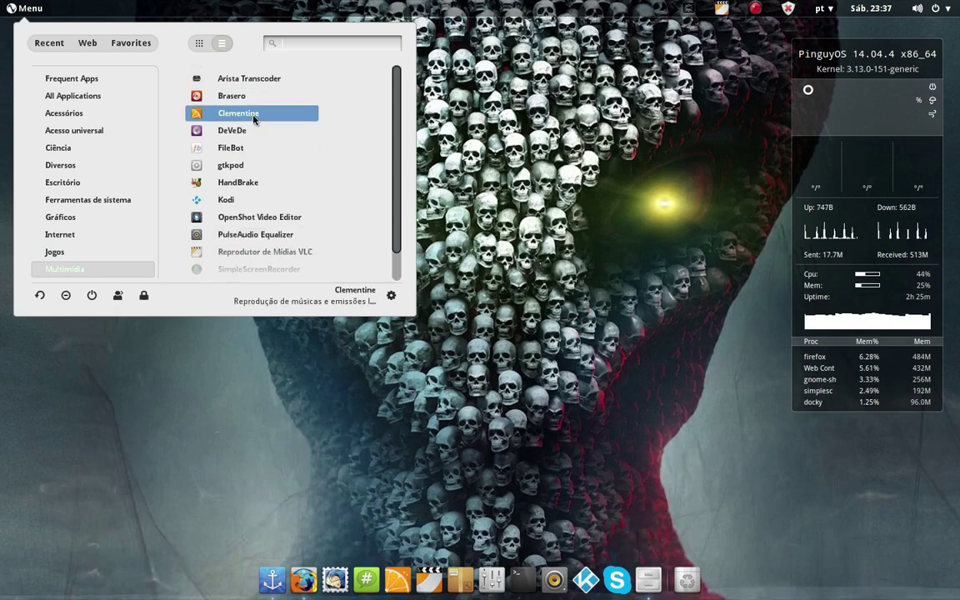
pyautogui.scroll(-2, 256, 167)
pyautogui.scroll(2, 255, 171)
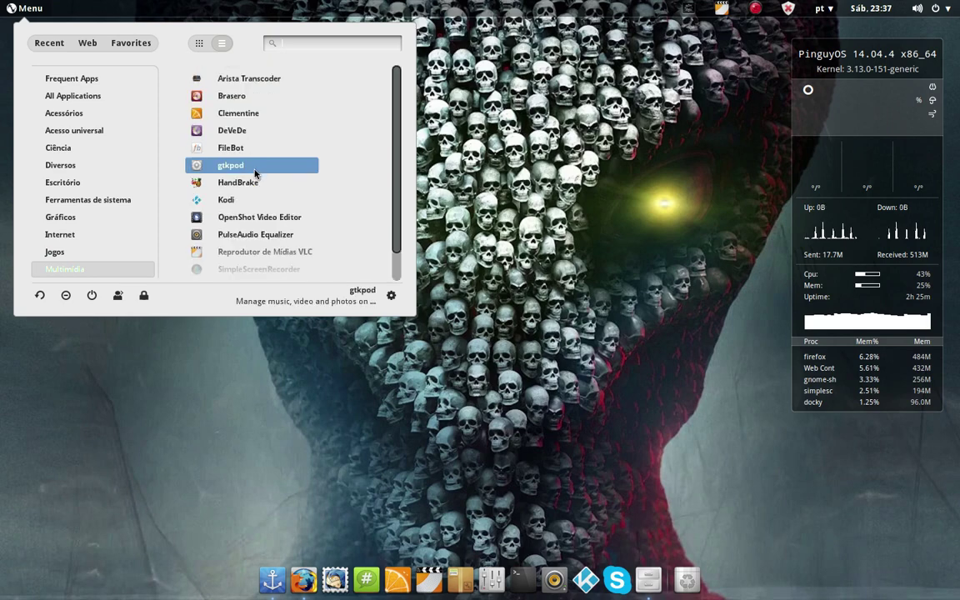
pyautogui.scroll(-2, 255, 192)
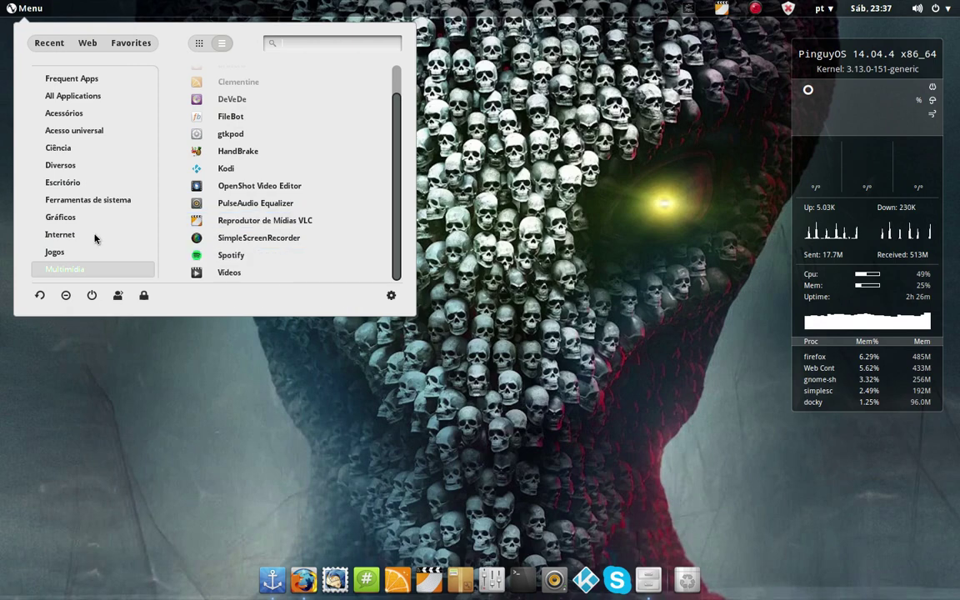
# - View the programs in the Utilitários category
pyautogui.scroll(-2, 119, 239)
pyautogui.scroll(-2, 119, 239)
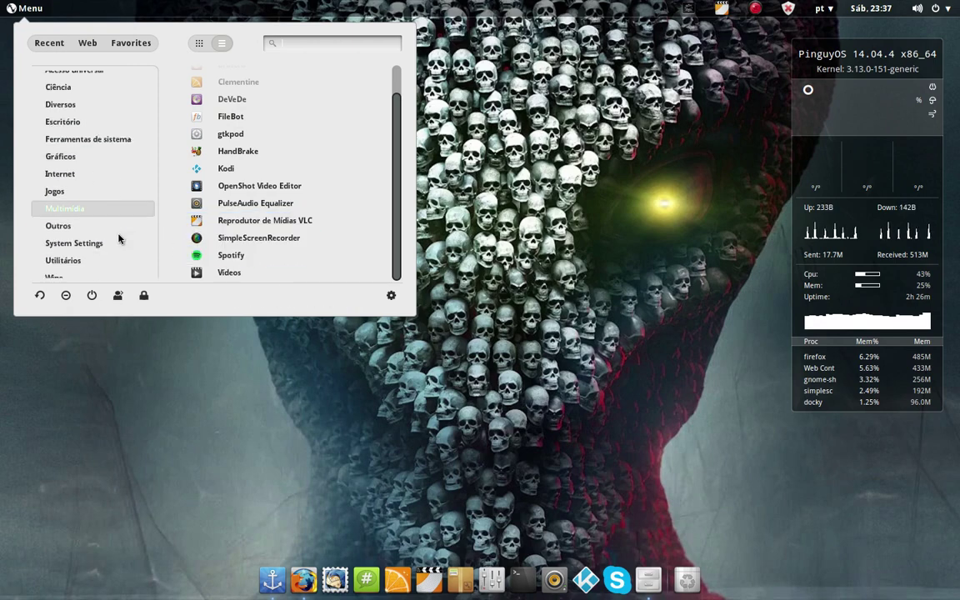
pyautogui.click(75, 252)
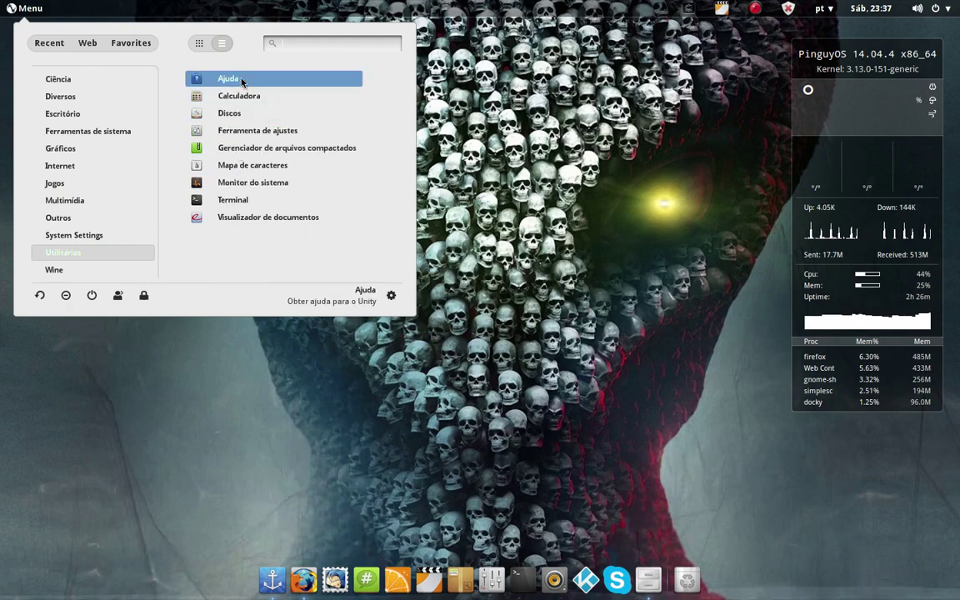
# - View the programs in the Wine category, and close the applications menu
pyautogui.moveTo(65, 275)
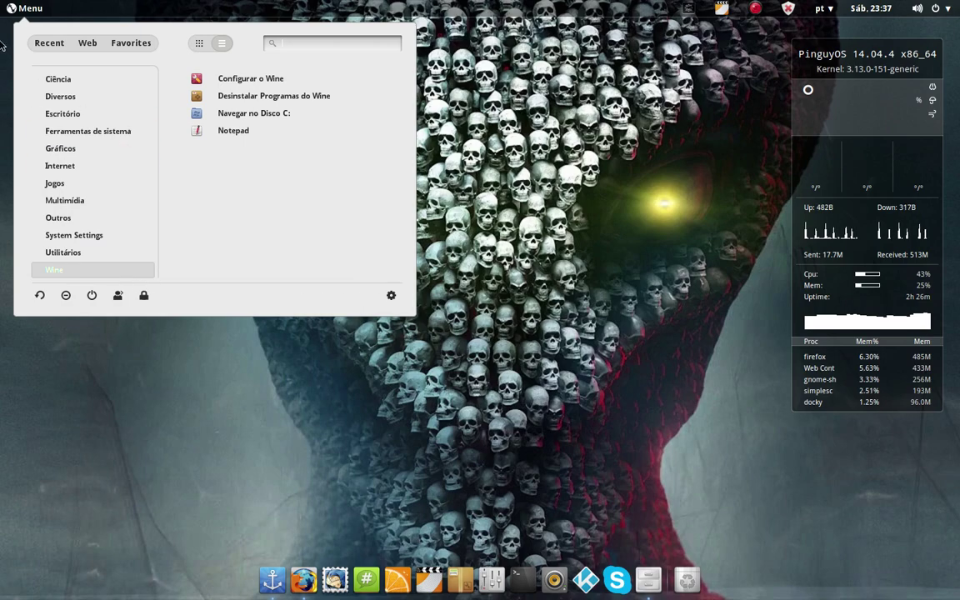
pyautogui.click(11, 10)
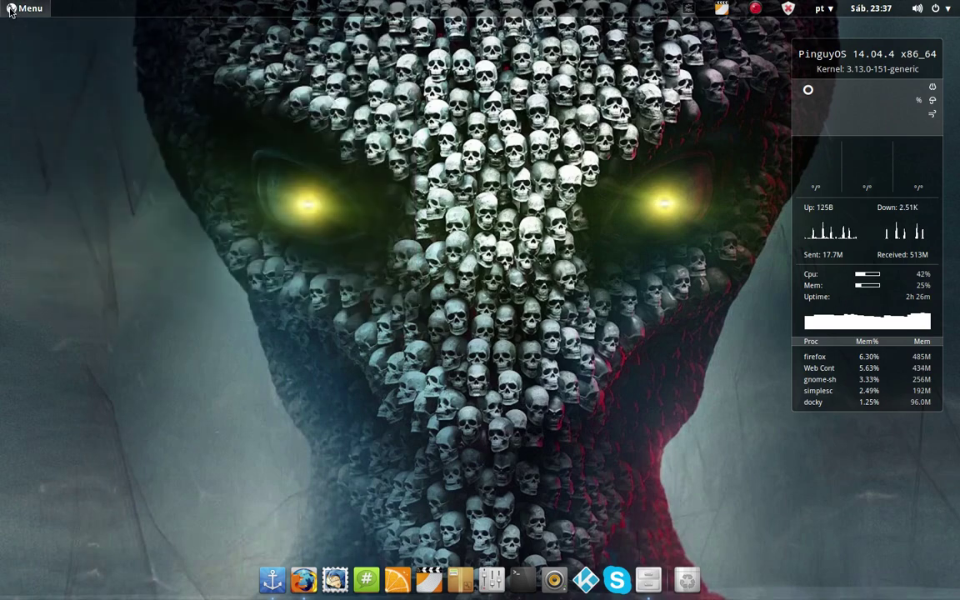
pyautogui.click(11, 10)
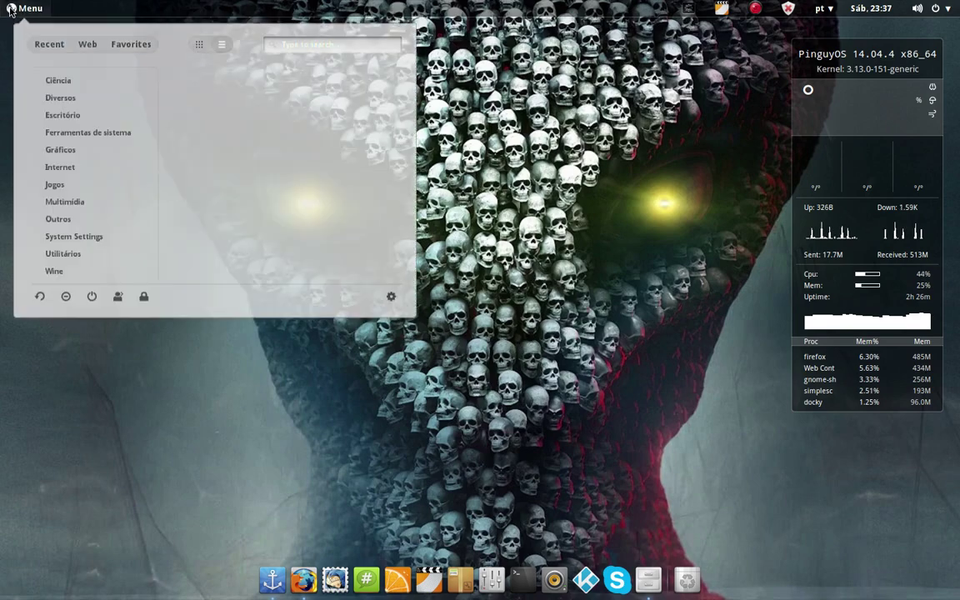
pyautogui.click(11, 10)
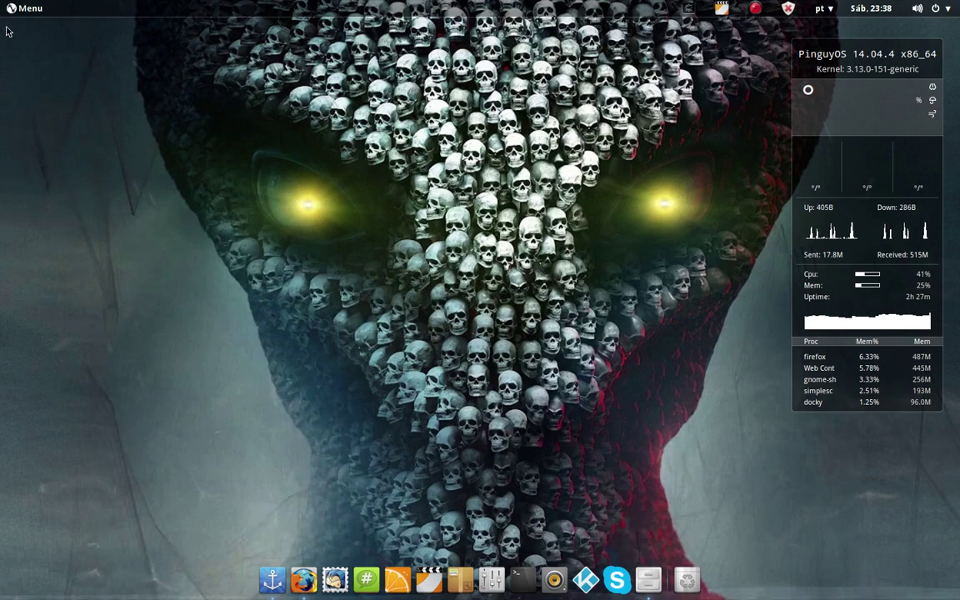
# - Open the home folder in the file manager, go into Downloads, and keep the window low on the desktop
pyautogui.moveTo(25, 233)
pyautogui.click(29, 205)
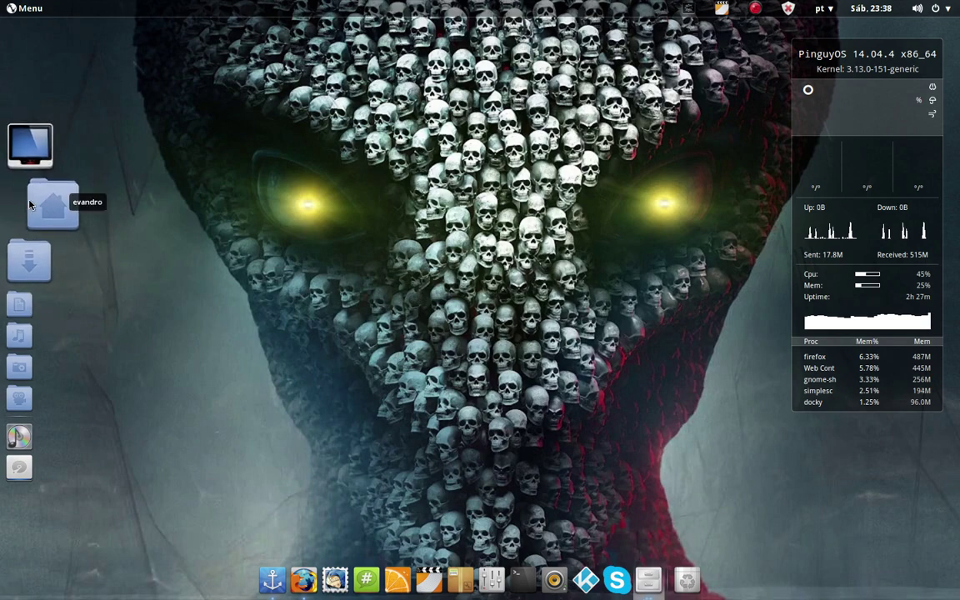
pyautogui.moveTo(438, 57); pyautogui.dragTo(476, 278)
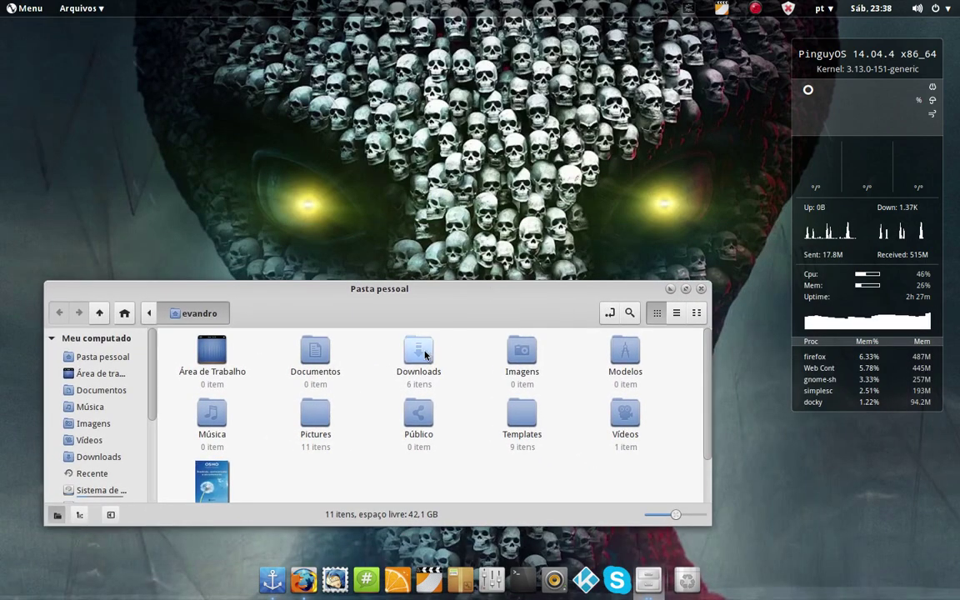
pyautogui.doubleClick(418, 349)
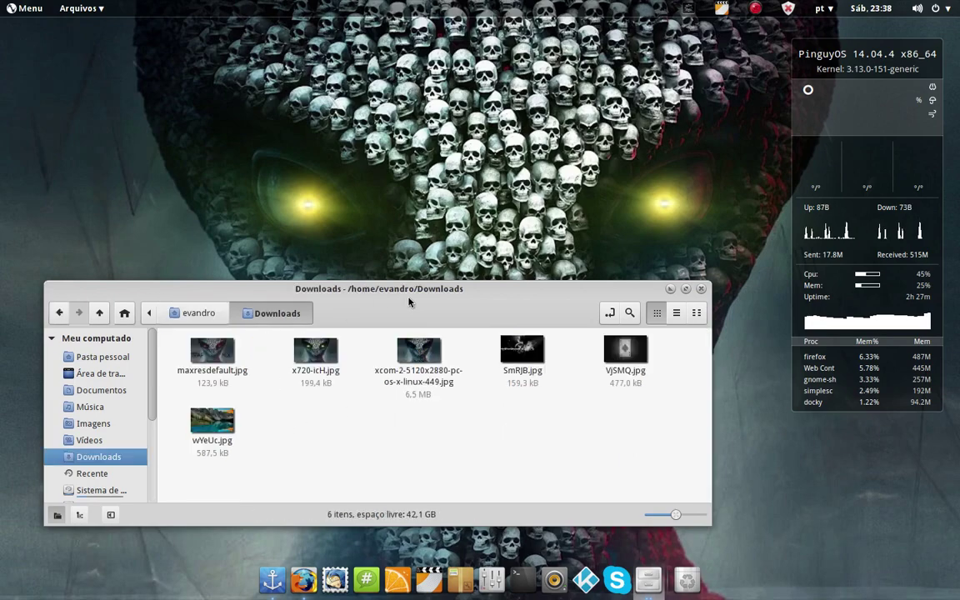
pyautogui.moveTo(387, 288); pyautogui.dragTo(359, 299)
# - Select the image xcom-2-5120x2880-pc-os-x-linux-449.jpg in the Downloads folder
pyautogui.click(385, 361)
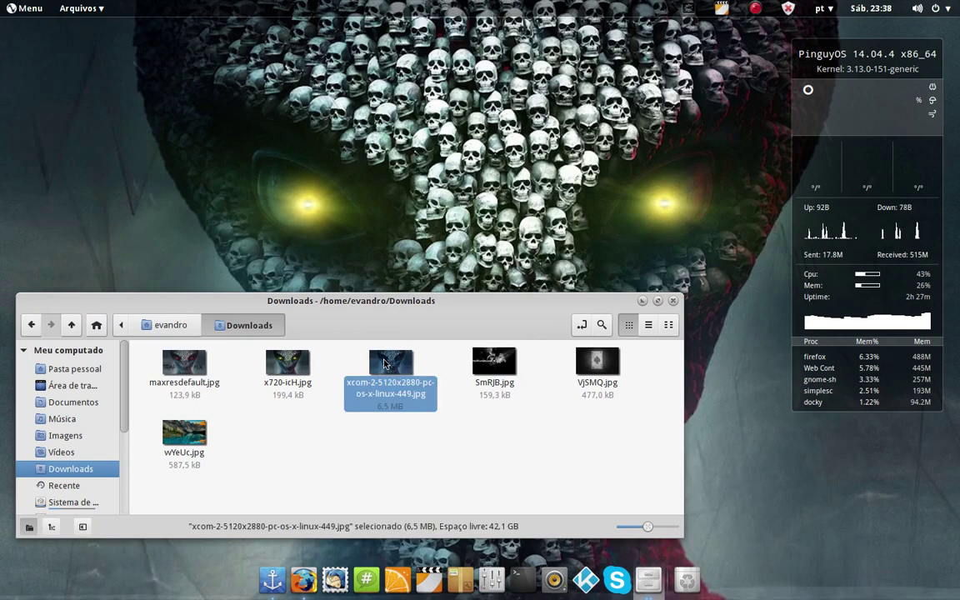
pyautogui.click(459, 422)
pyautogui.click(386, 367)
pyautogui.keyDown('ctrl'); pyautogui.click(375, 375); pyautogui.keyUp('ctrl')
pyautogui.click(388, 369)
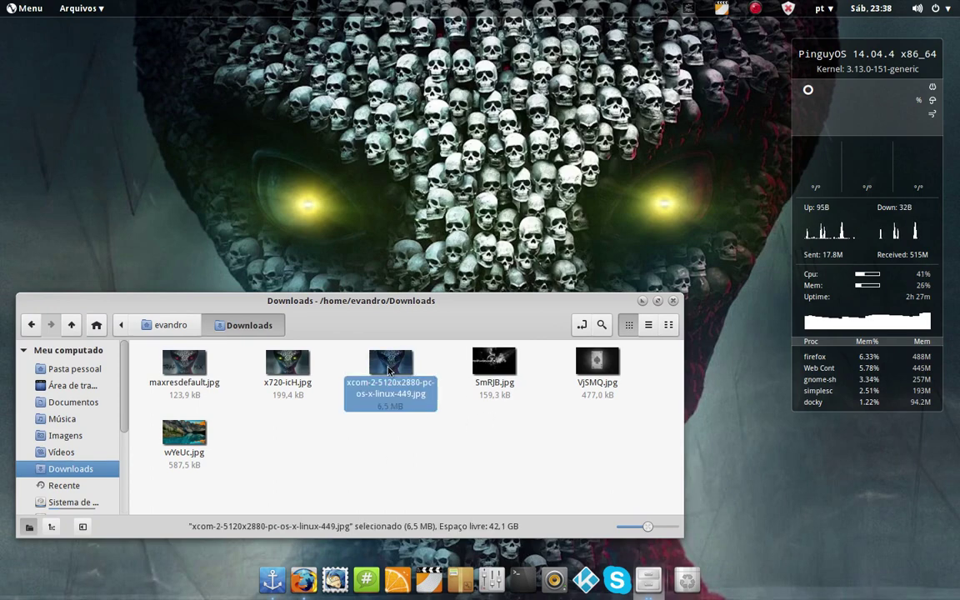
pyautogui.rightClick(388, 370)
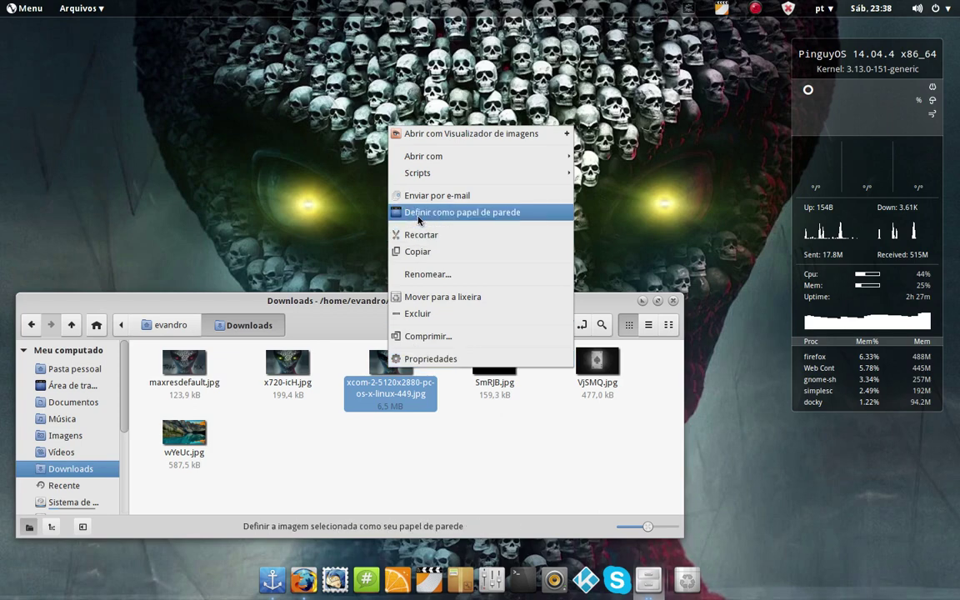
pyautogui.click(375, 427)
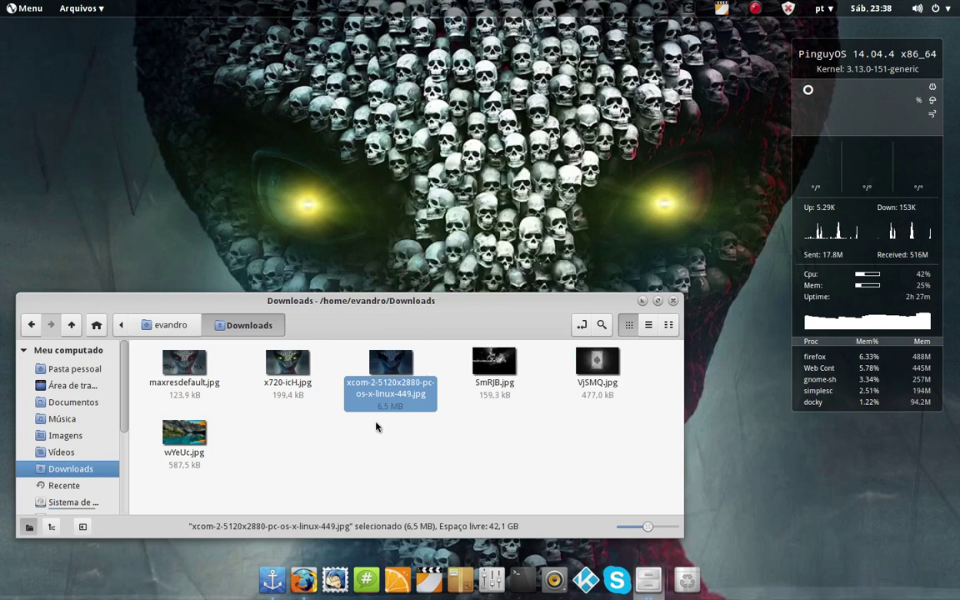
pyautogui.click(259, 364)
pyautogui.click(390, 366)
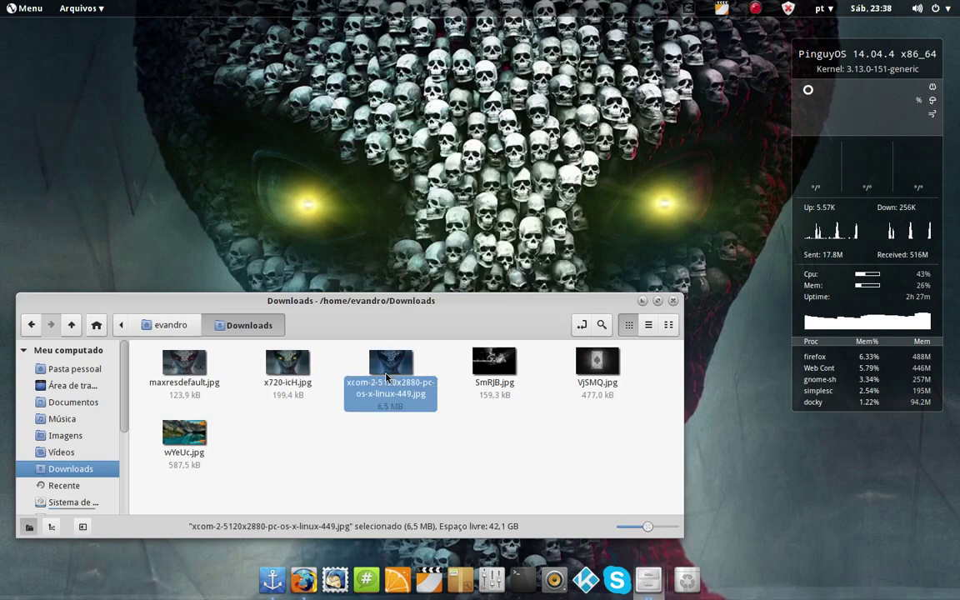
# - Shift the file manager window lower and set xcom-2-5120x2880-pc-os-x-linux-449.jpg as the desktop wallpaper
pyautogui.moveTo(443, 310); pyautogui.dragTo(677, 364)
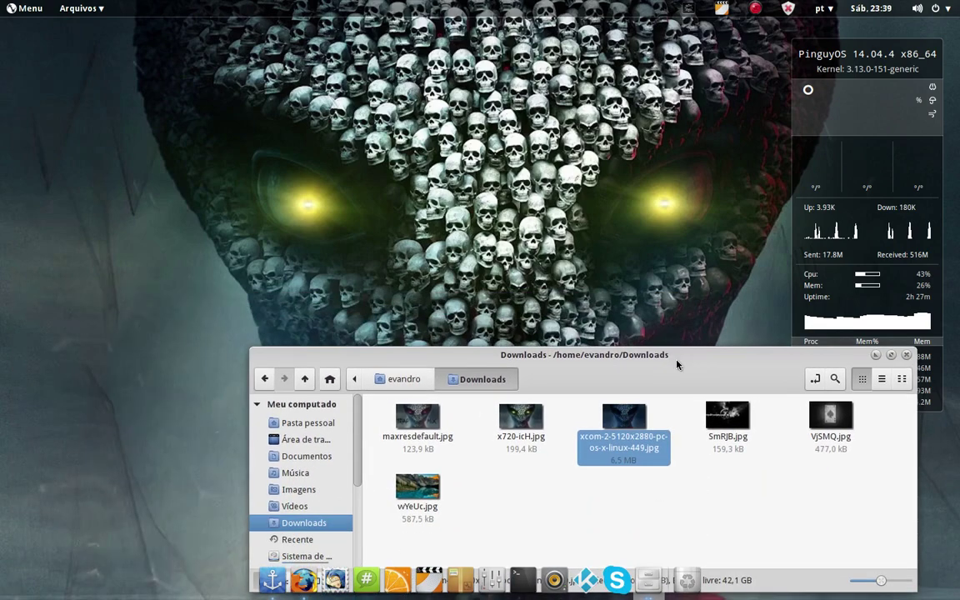
pyautogui.rightClick(627, 416)
pyautogui.click(670, 261)
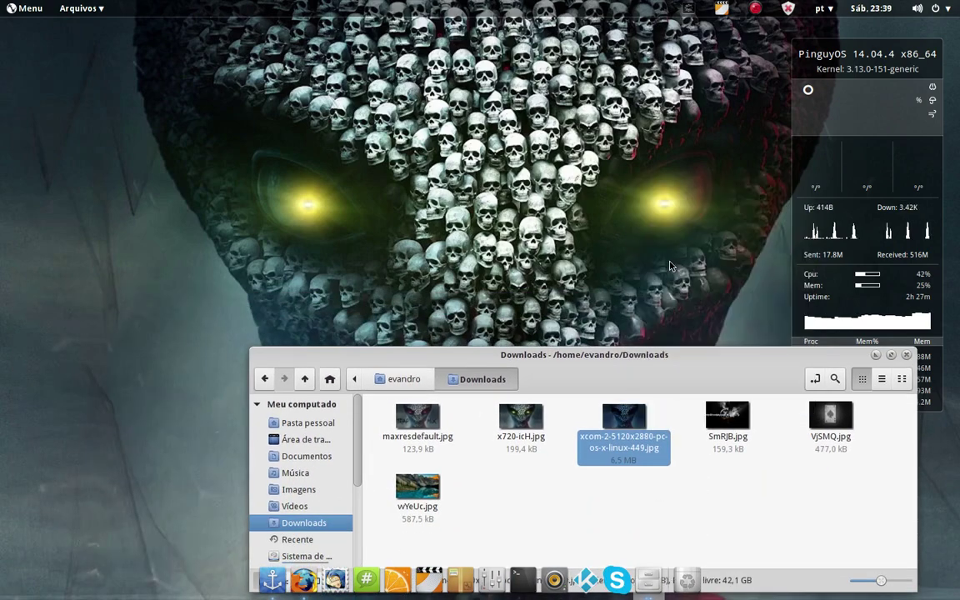
# - Shift the file manager window further down and set x720-icH.jpg as the desktop wallpaper
pyautogui.moveTo(655, 360); pyautogui.dragTo(700, 412)
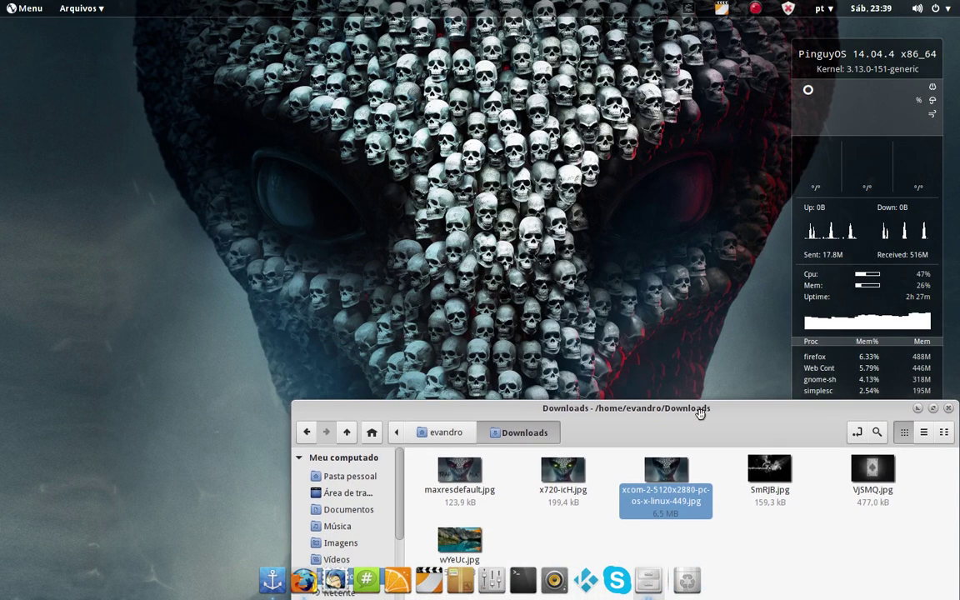
pyautogui.rightClick(564, 474)
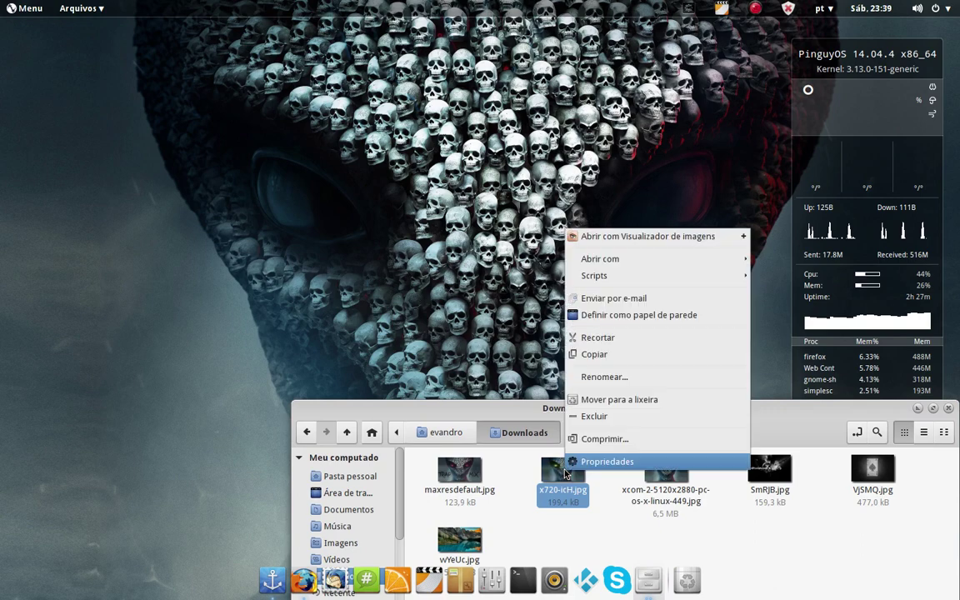
pyautogui.click(583, 315)
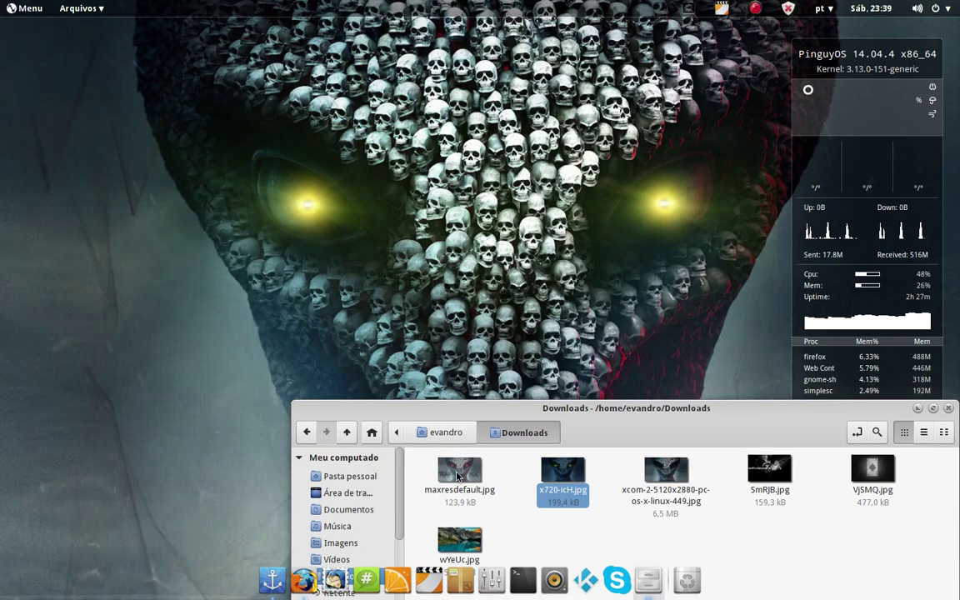
# - Set maxresdefault.jpg as the desktop wallpaper and move the file manager window aside to view it, then back
pyautogui.click(458, 474)
pyautogui.rightClick(457, 475)
pyautogui.click(525, 318)
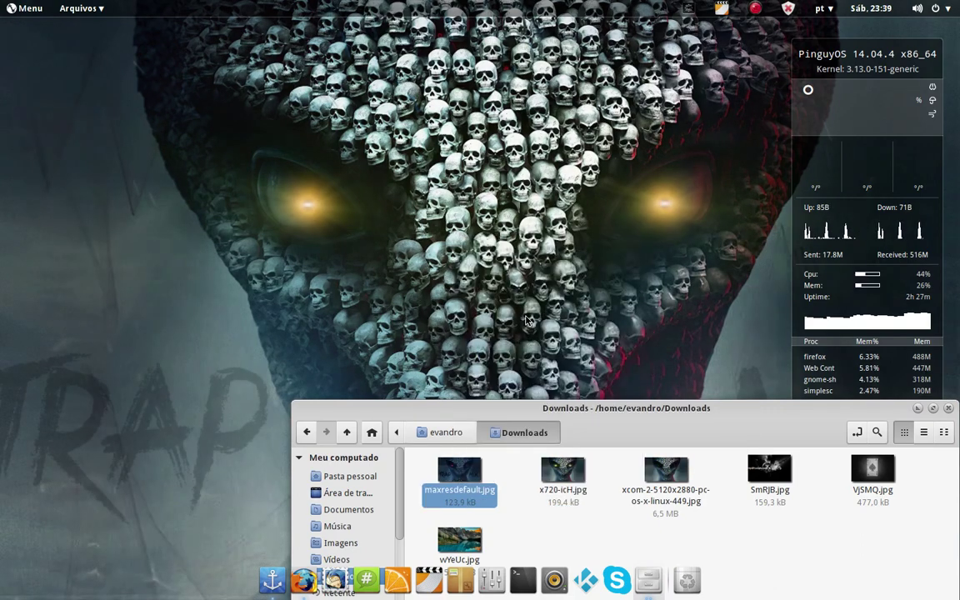
pyautogui.moveTo(587, 411); pyautogui.dragTo(658, 528)
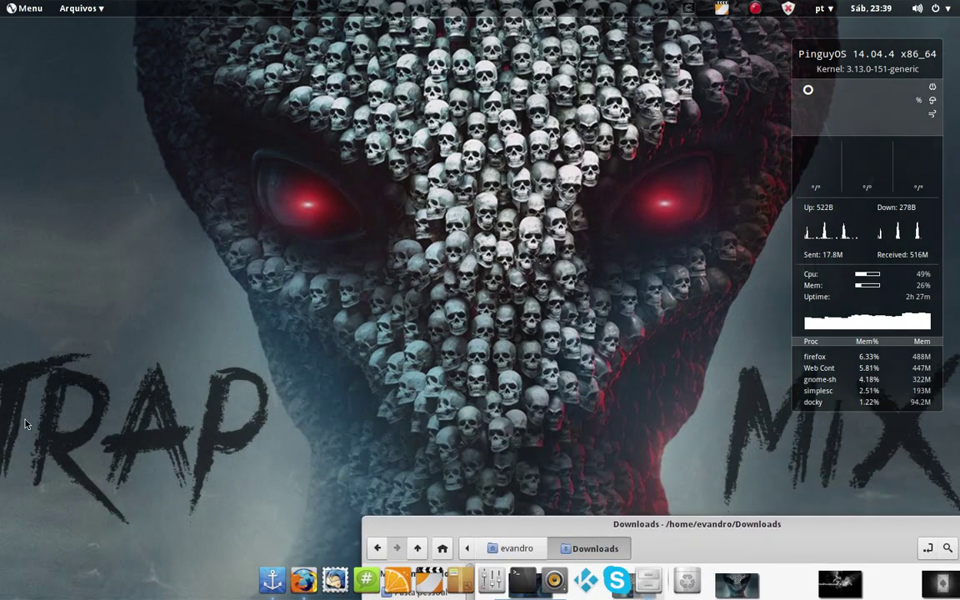
pyautogui.moveTo(699, 524); pyautogui.dragTo(549, 345)
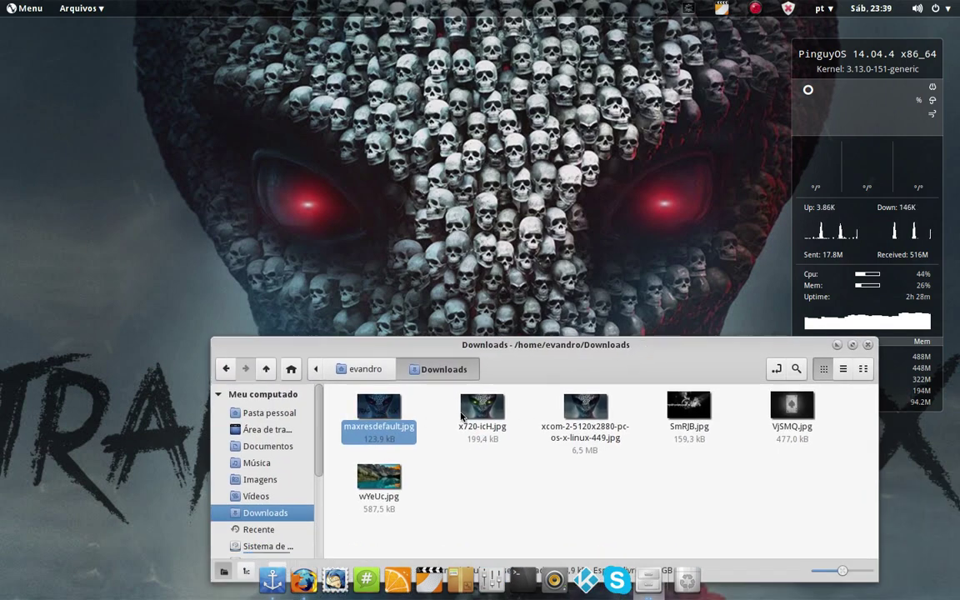
pyautogui.click(489, 413)
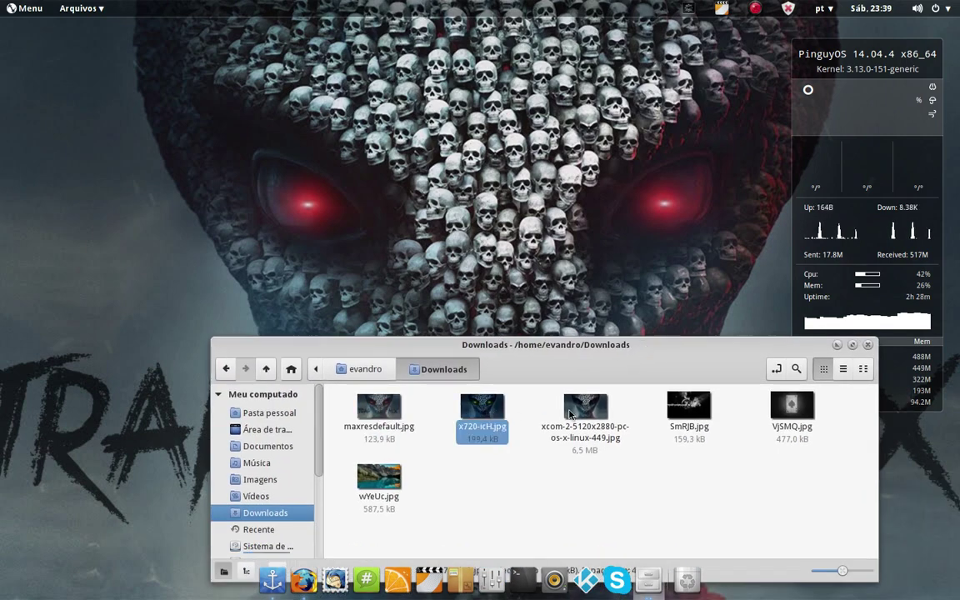
pyautogui.click(571, 412)
pyautogui.rightClick(488, 414)
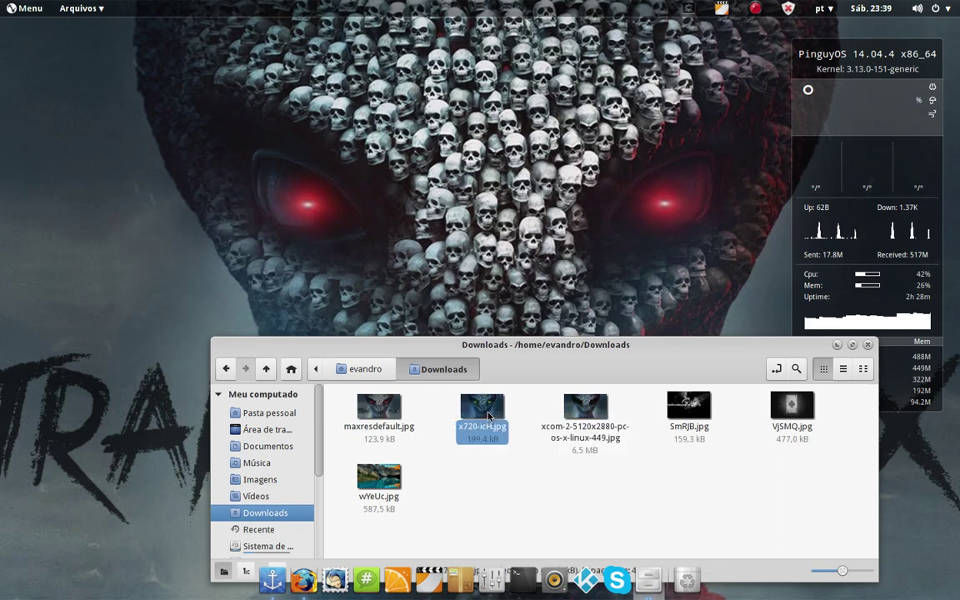
pyautogui.press('Escape')
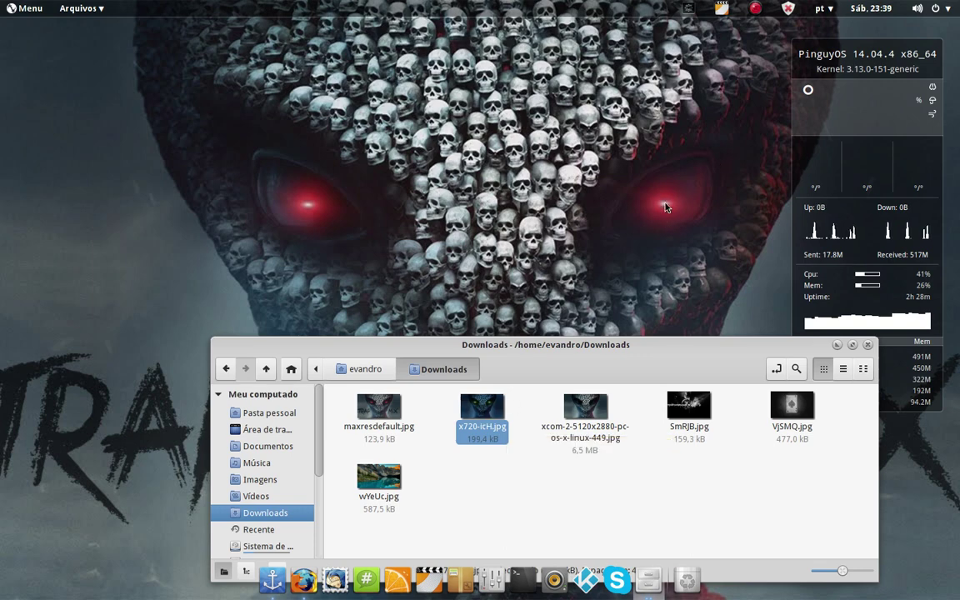
pyautogui.moveTo(639, 402); pyautogui.dragTo(342, 412)
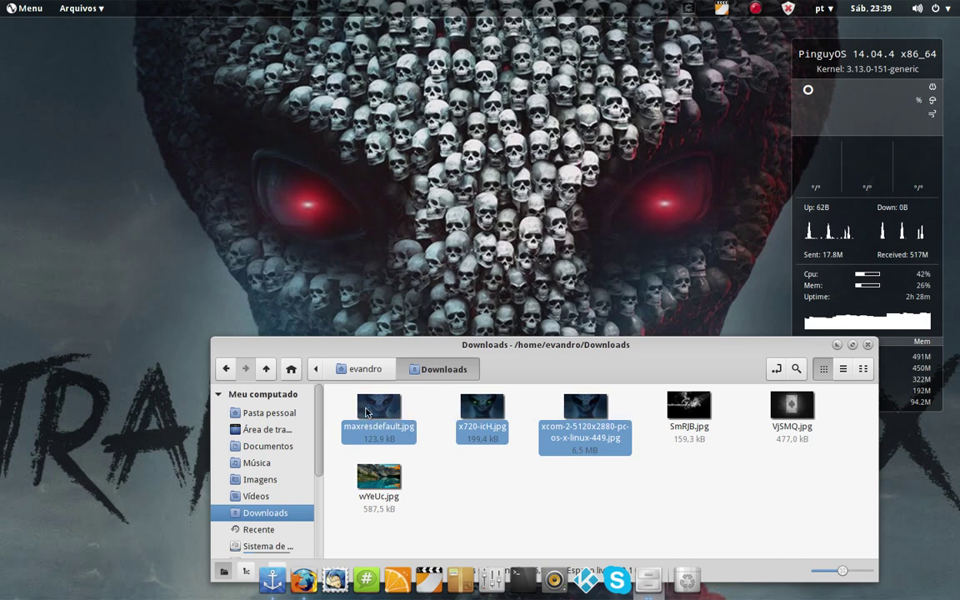
pyautogui.click(526, 464)
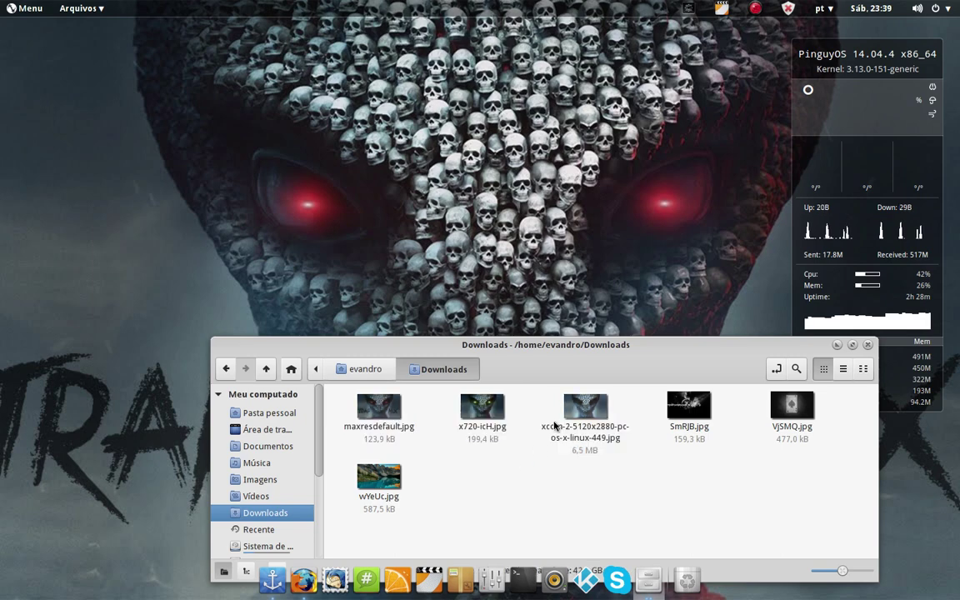
pyautogui.click(585, 410)
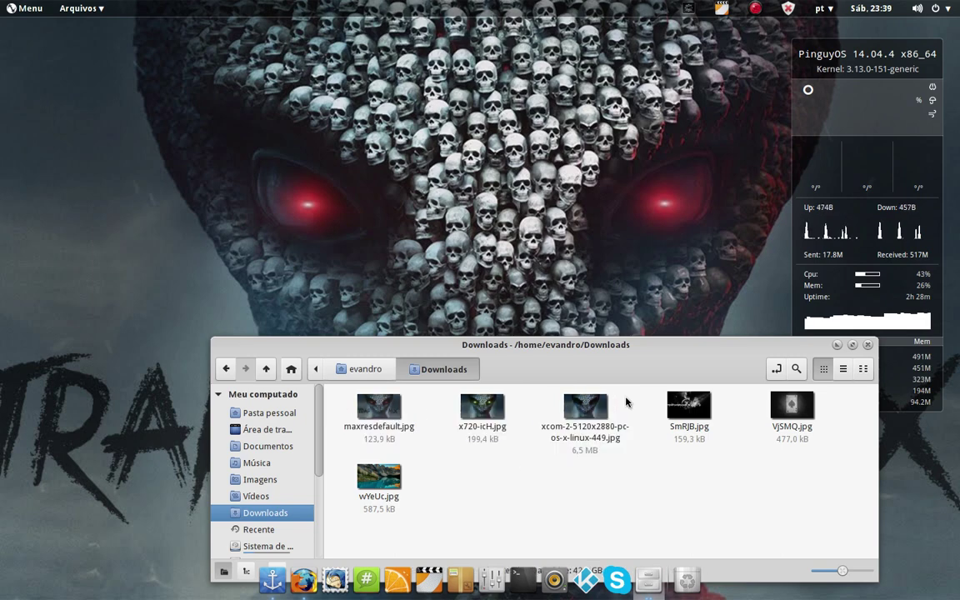
pyautogui.moveTo(625, 398); pyautogui.dragTo(372, 421)
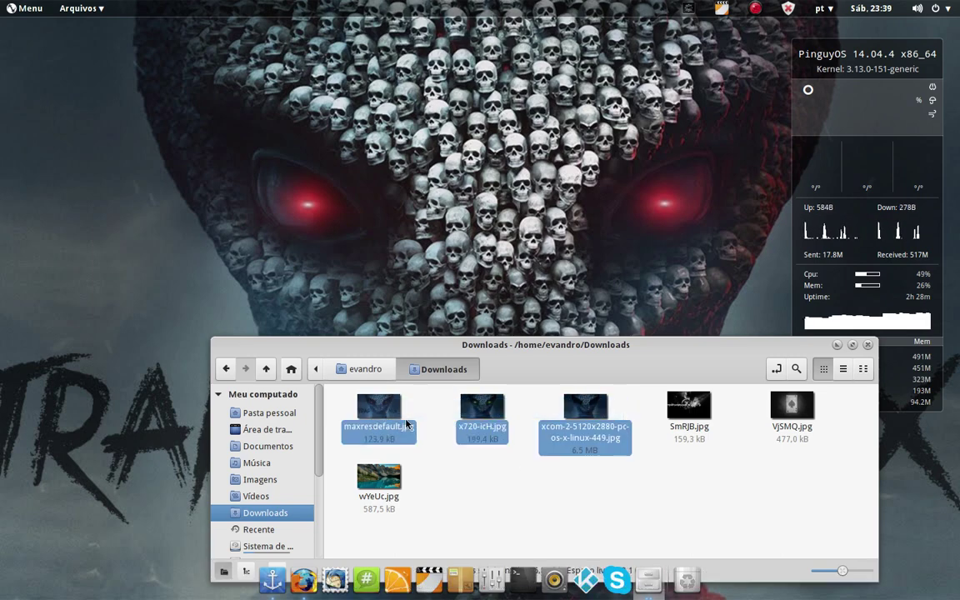
pyautogui.click(639, 406)
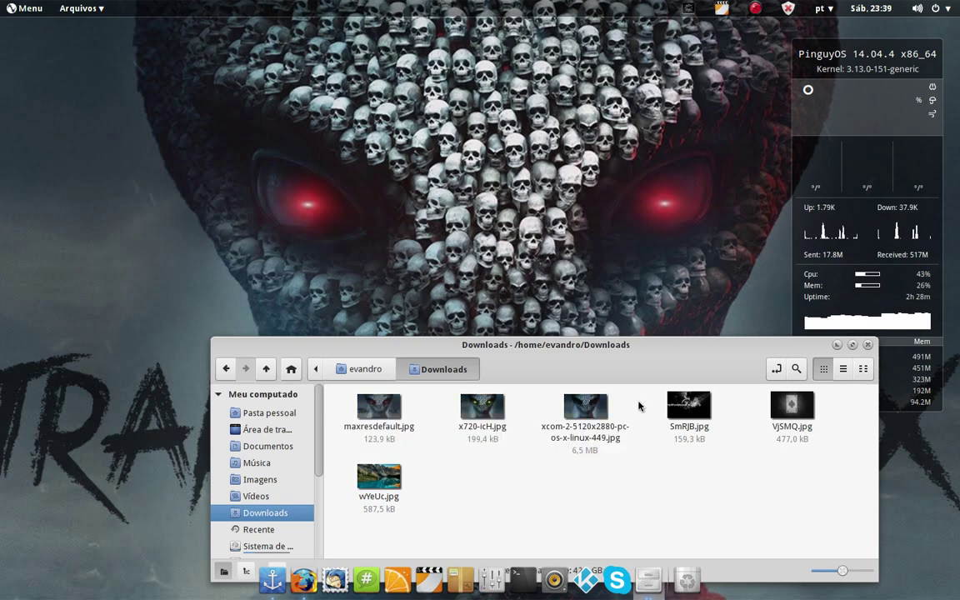
pyautogui.moveTo(638, 402); pyautogui.dragTo(313, 391)
pyautogui.click(466, 465)
# - Set the image xcom-2-5120x2880-pc-os-x-linux-449.jpg as the desktop wallpaper again
pyautogui.click(582, 413)
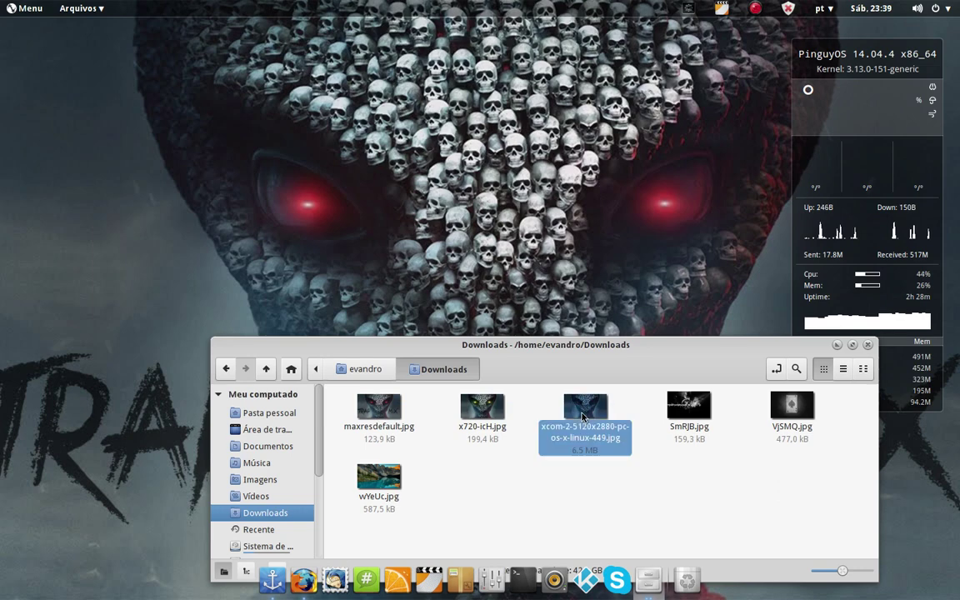
pyautogui.rightClick(582, 413)
pyautogui.click(625, 257)
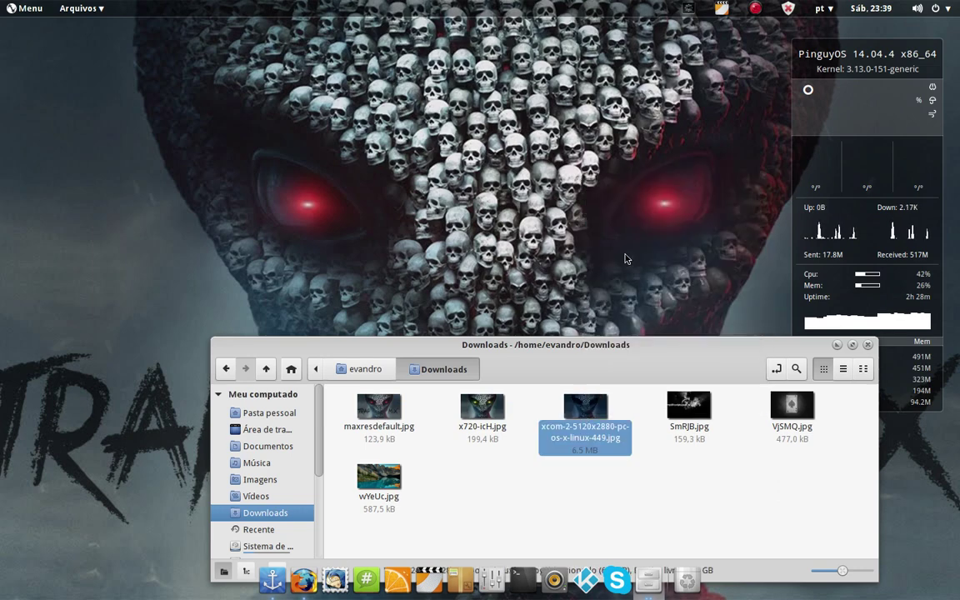
# - Set x720-icH.jpg from the Downloads folder as the desktop wallpaper and close the file manager
pyautogui.click(479, 413)
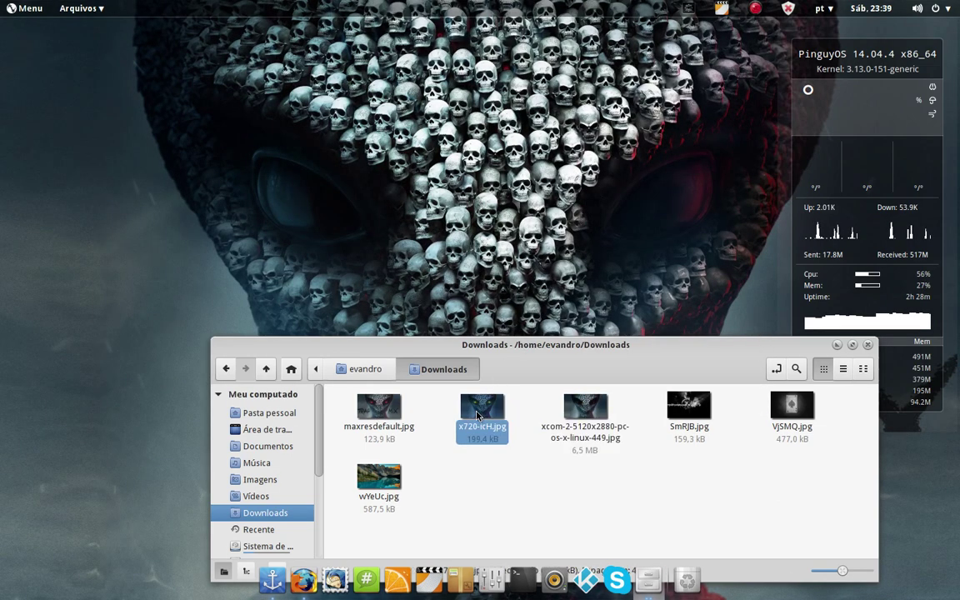
pyautogui.rightClick(479, 413)
pyautogui.click(521, 265)
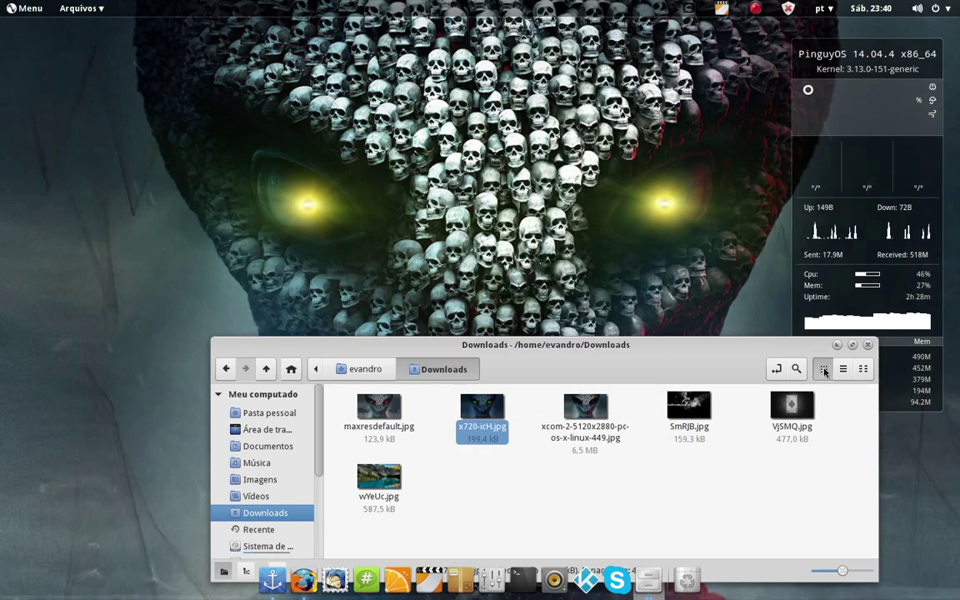
pyautogui.click(867, 344)
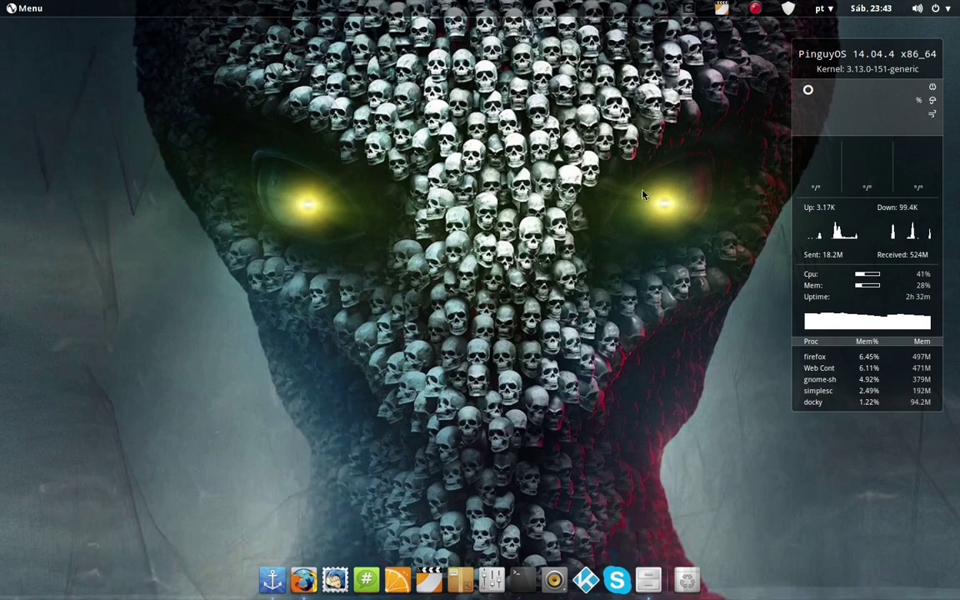
pyautogui.click(754, 9)
pyautogui.press('Escape')
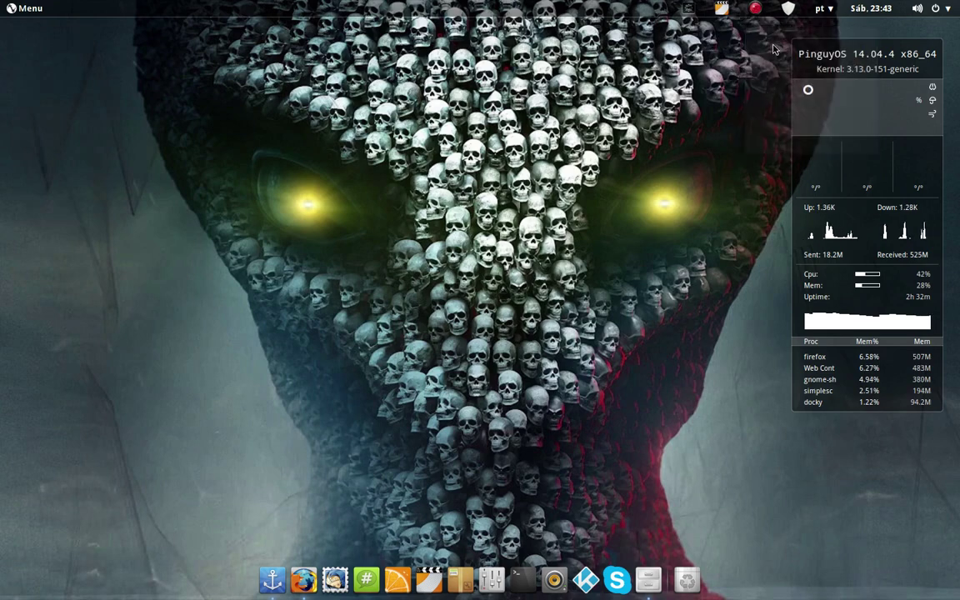